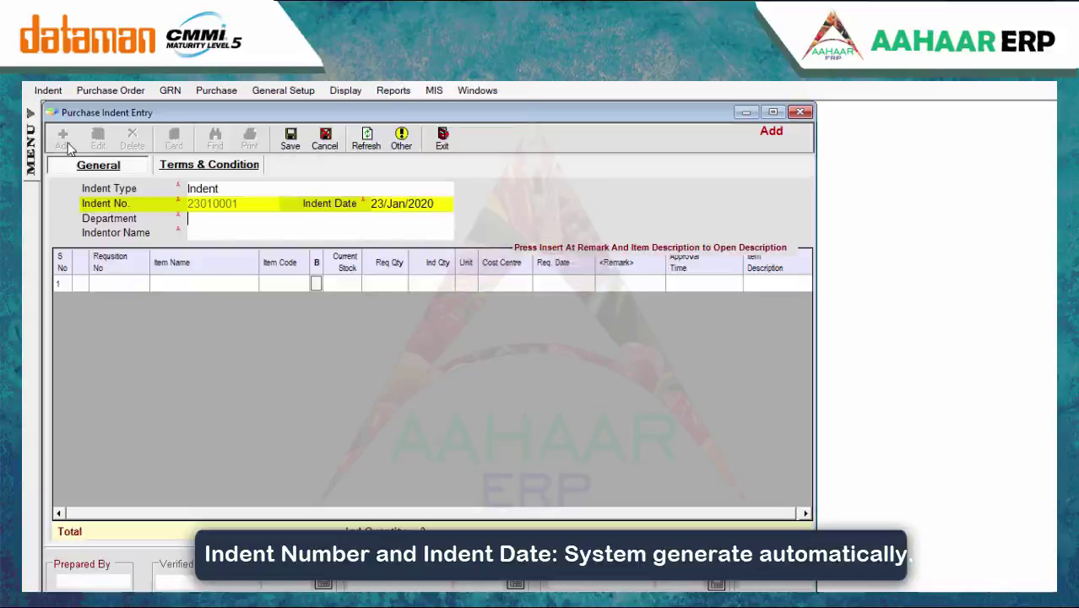
Set the purchase indent's department to Admin and choose the indentor's name
{"action": "type", "text": "a"}
{"action": "key", "text": "Return"}
{"action": "key", "text": "Return"}
{"action": "key", "text": "Return"}
{"action": "key", "text": "Return"}
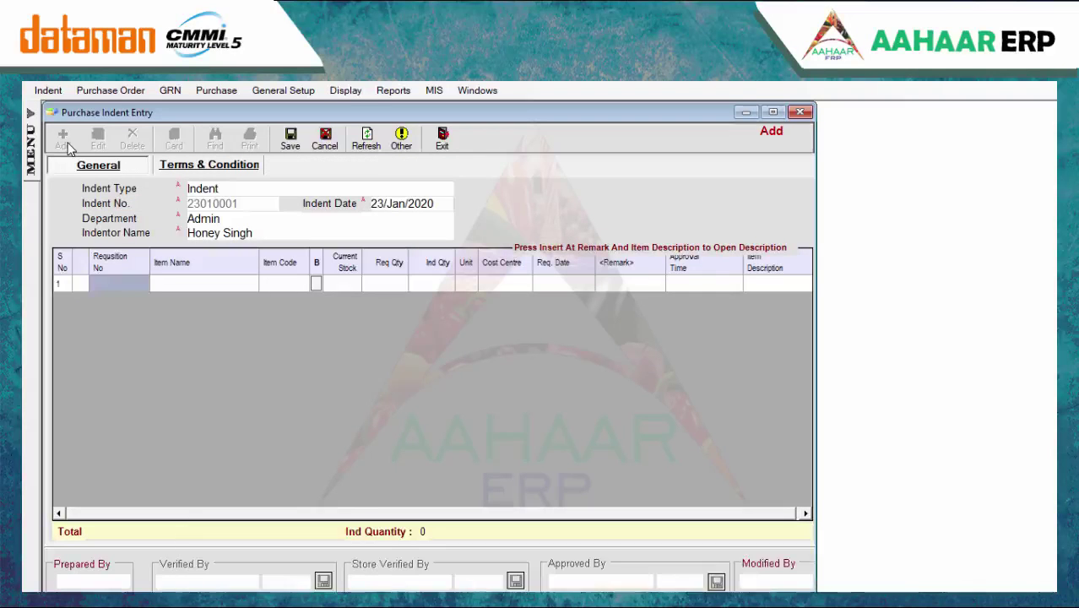
{"action": "key", "text": "Return"}
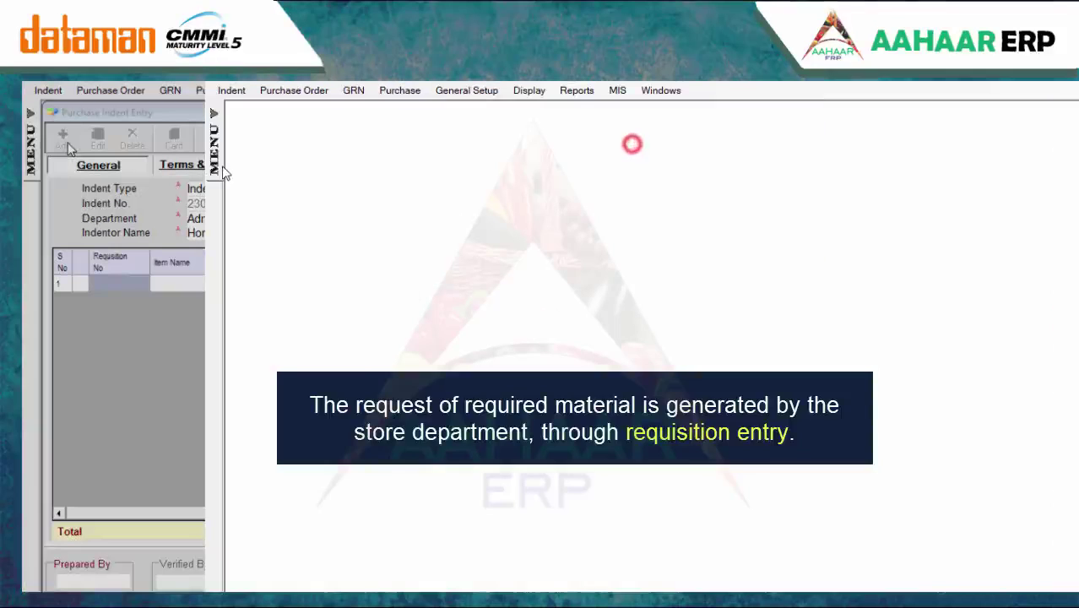
Open Requisition Entry in the Stores module and start a new requisition
{"action": "left_click", "coordinate": [266, 208]}
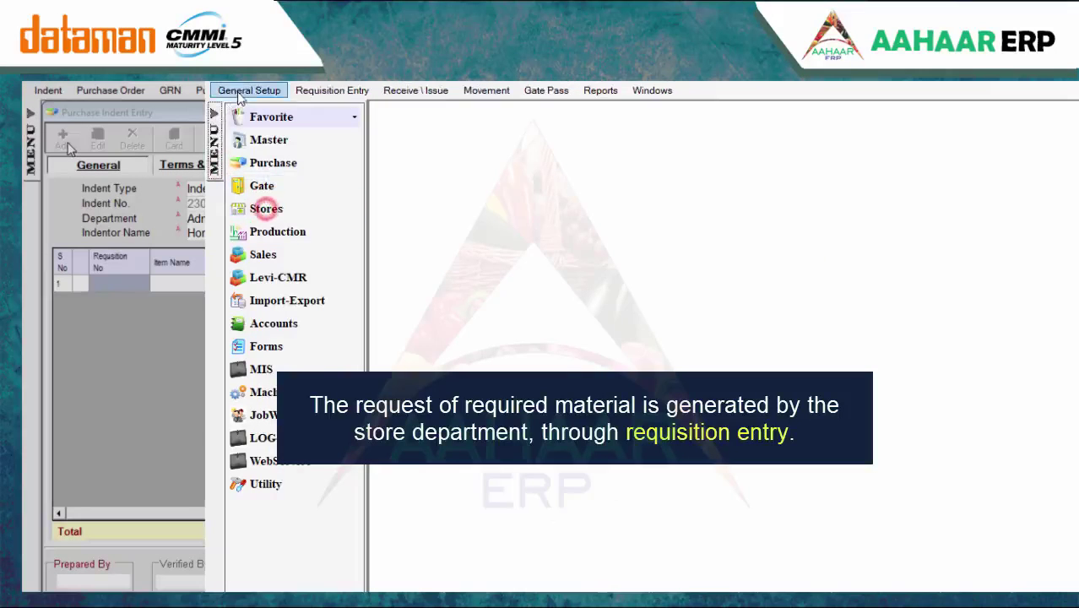
{"action": "left_click", "coordinate": [329, 91]}
{"action": "left_click", "coordinate": [248, 144]}
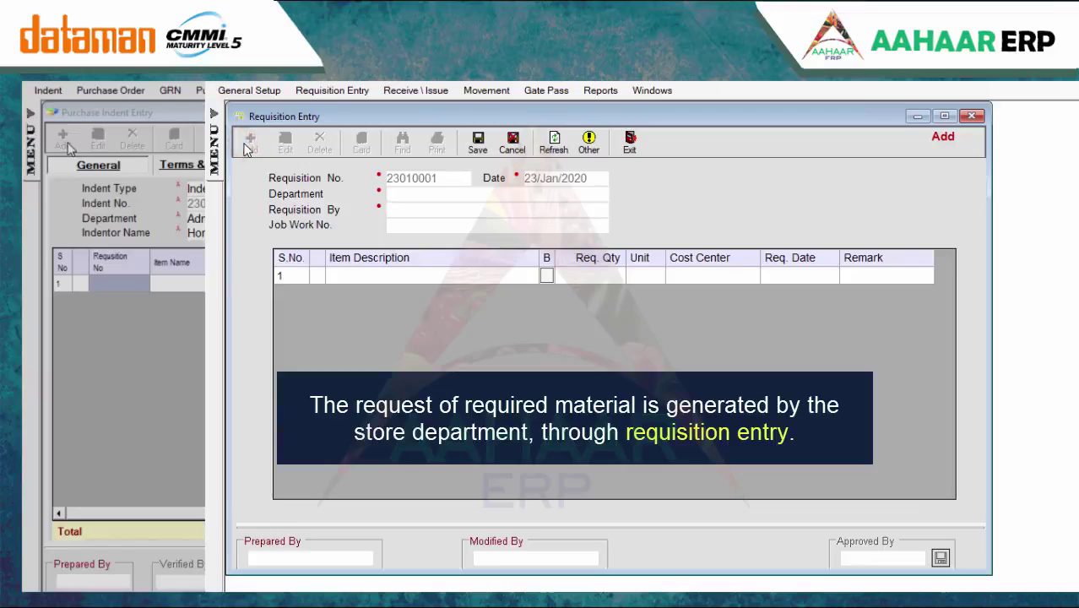
Set the requisition's department to Admin and choose the requester's name, leaving the job work number empty
{"action": "left_click", "coordinate": [403, 196]}
{"action": "key", "text": "Return"}
{"action": "key", "text": "Return"}
{"action": "key", "text": "Return"}
{"action": "key", "text": "Return"}
{"action": "key", "text": "Return"}
Choose Keyboard-dell as the first item of the requisition
{"action": "key", "text": "Return"}
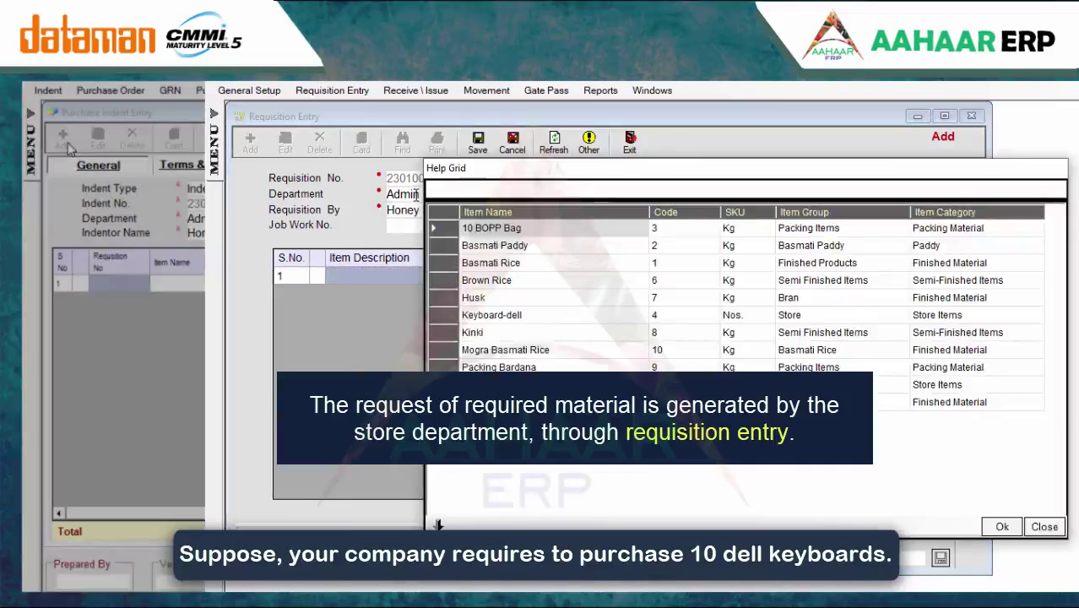
{"action": "key", "text": "Down"}
{"action": "key", "text": "Down"}
{"action": "key", "text": "Down"}
{"action": "key", "text": "Down"}
{"action": "key", "text": "Down"}
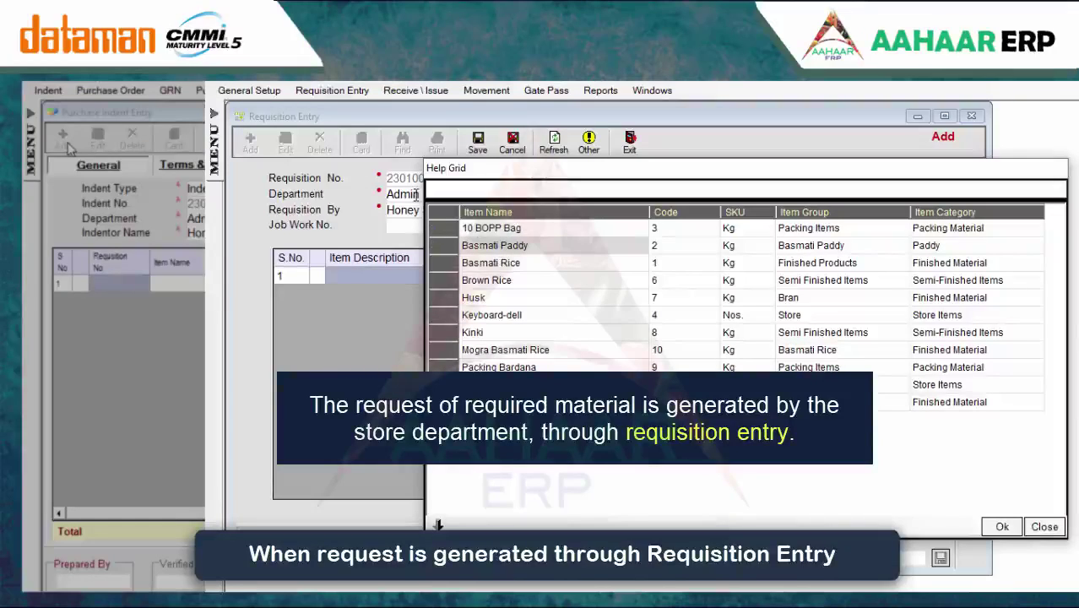
{"action": "key", "text": "Return"}
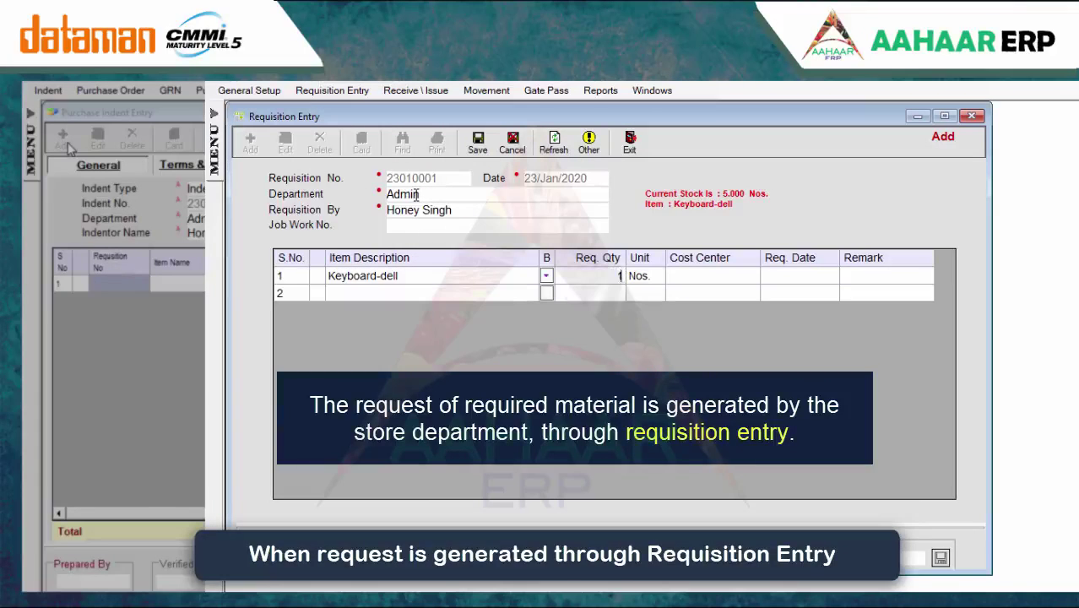
Give the keyboard line a required quantity of 10, cost center Administrator and required date 23/Jan/2020
{"action": "type", "text": "10"}
{"action": "key", "text": "Return"}
{"action": "type", "text": "Ad"}
{"action": "key", "text": "Return"}
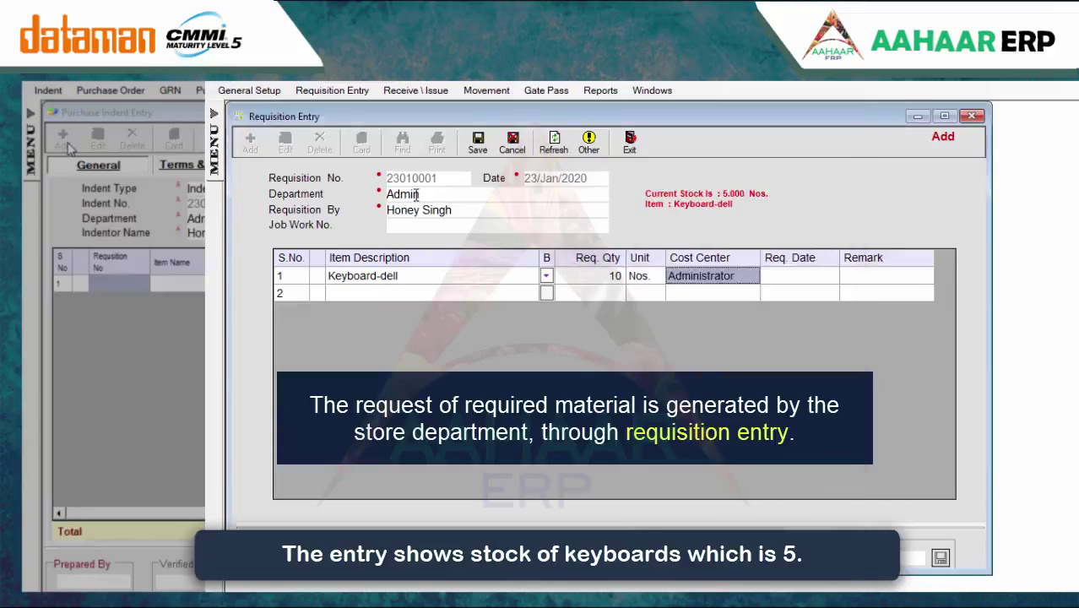
{"action": "type", "text": "23"}
{"action": "key", "text": "Return"}
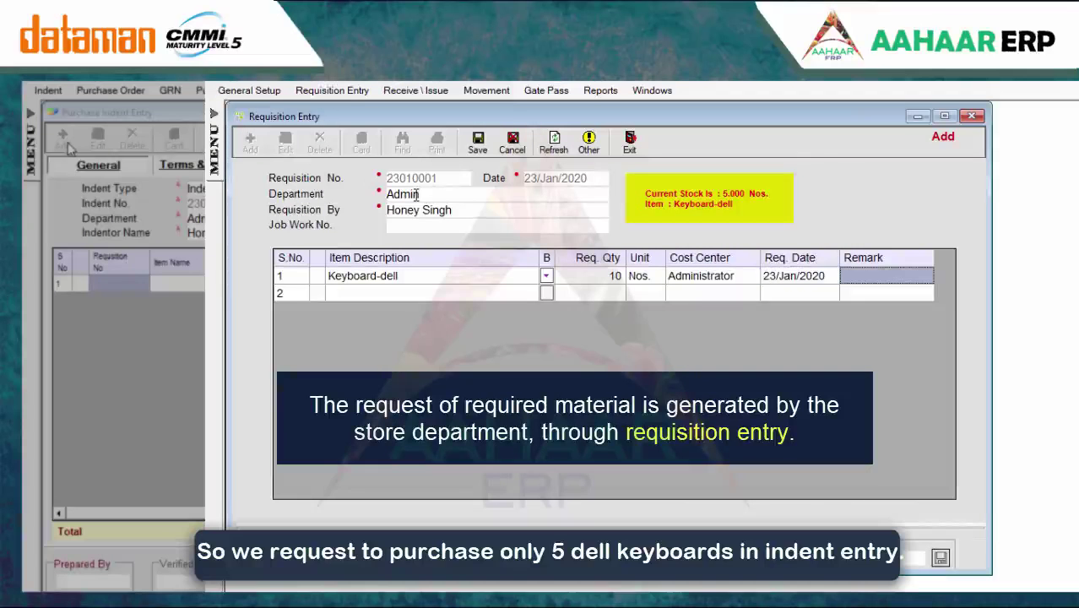
Save the requisition and approve it
{"action": "key", "text": "ctrl+s"}
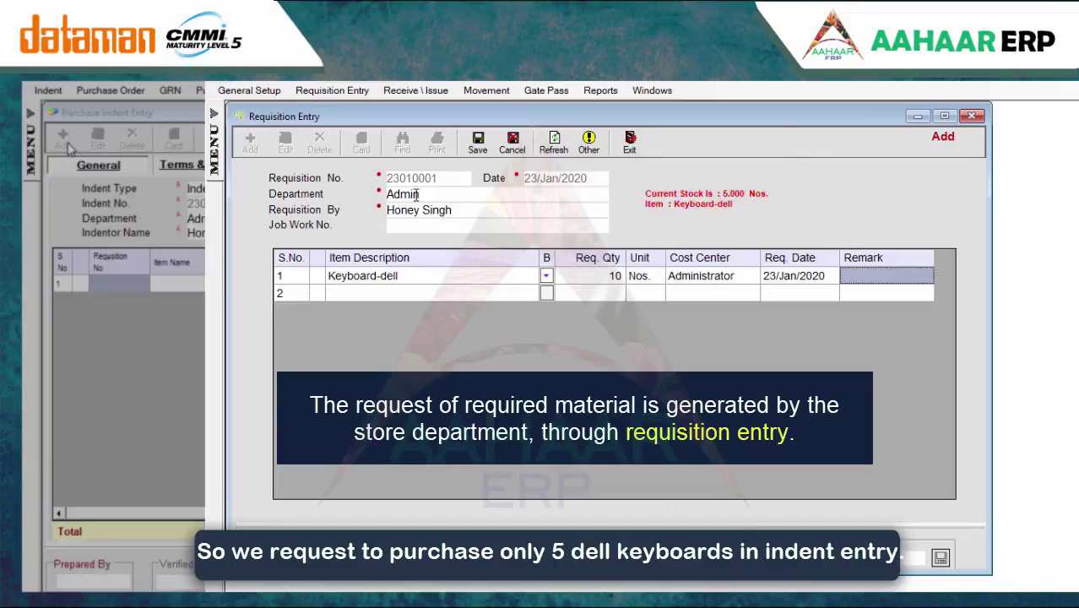
{"action": "key", "text": "Escape"}
{"action": "key", "text": "Return"}
{"action": "left_click", "coordinate": [939, 555]}
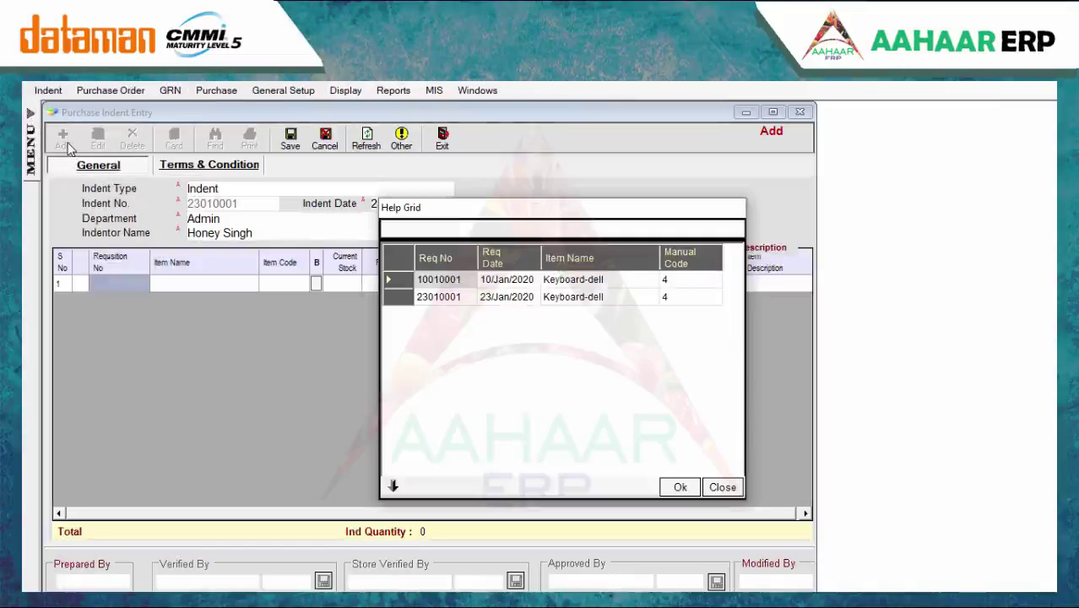
Fill the purchase indent's first line from the Keyboard-dell requisition dated 23/Jan/2020
{"action": "key", "text": "Down"}
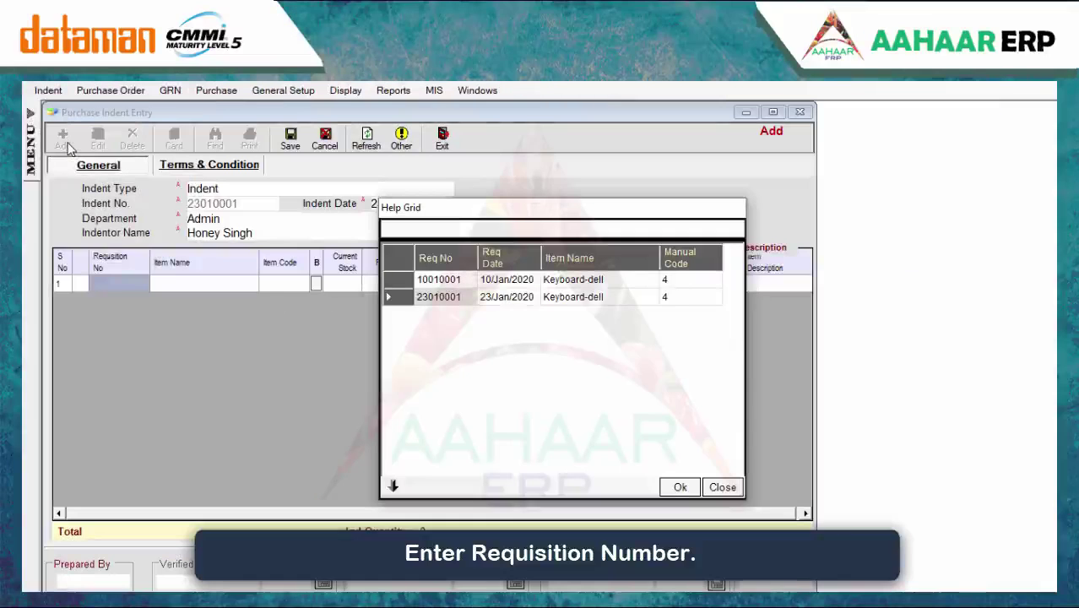
{"action": "key", "text": "Return"}
{"action": "key", "text": "Tab"}
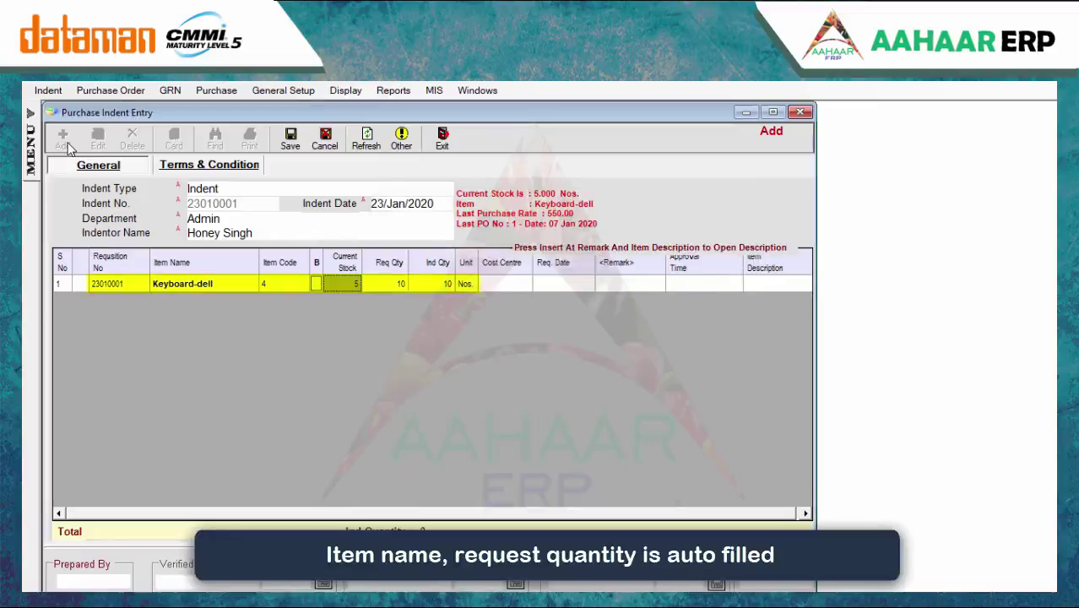
{"action": "key", "text": "Tab"}
{"action": "key", "text": "Tab"}
{"action": "key", "text": "Tab"}
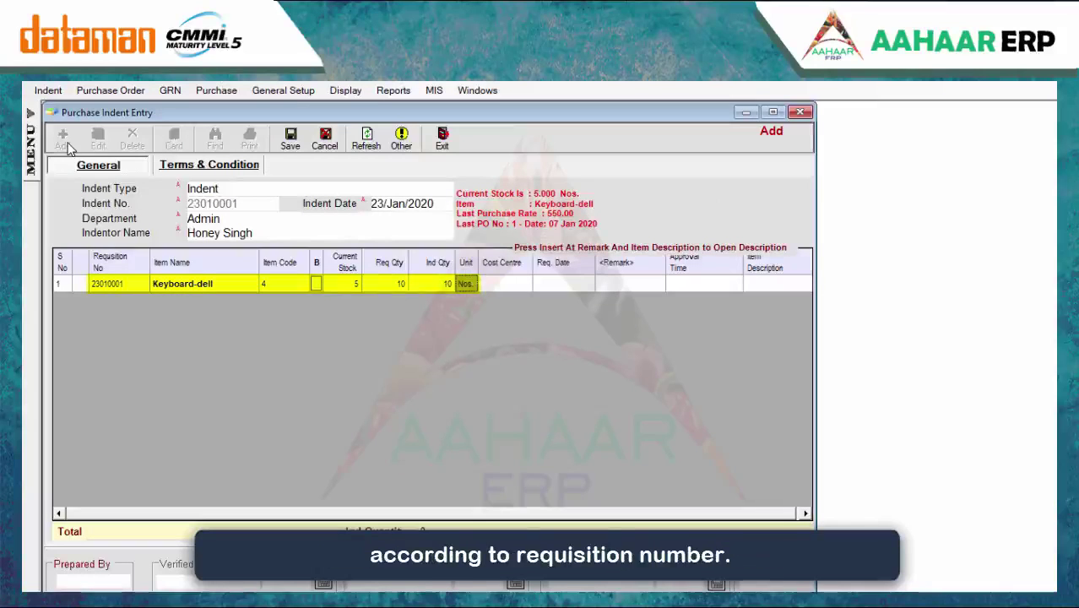
Set the indent line's cost centre to Administrator and its required date to 23/Jan/2020
{"action": "key", "text": "Tab"}
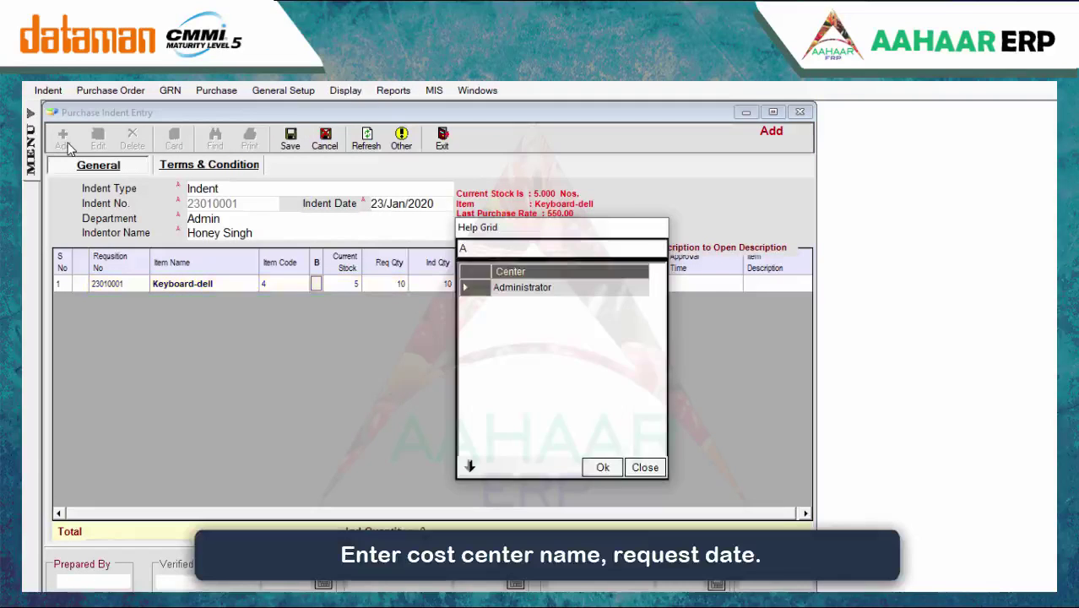
{"action": "key", "text": "Return"}
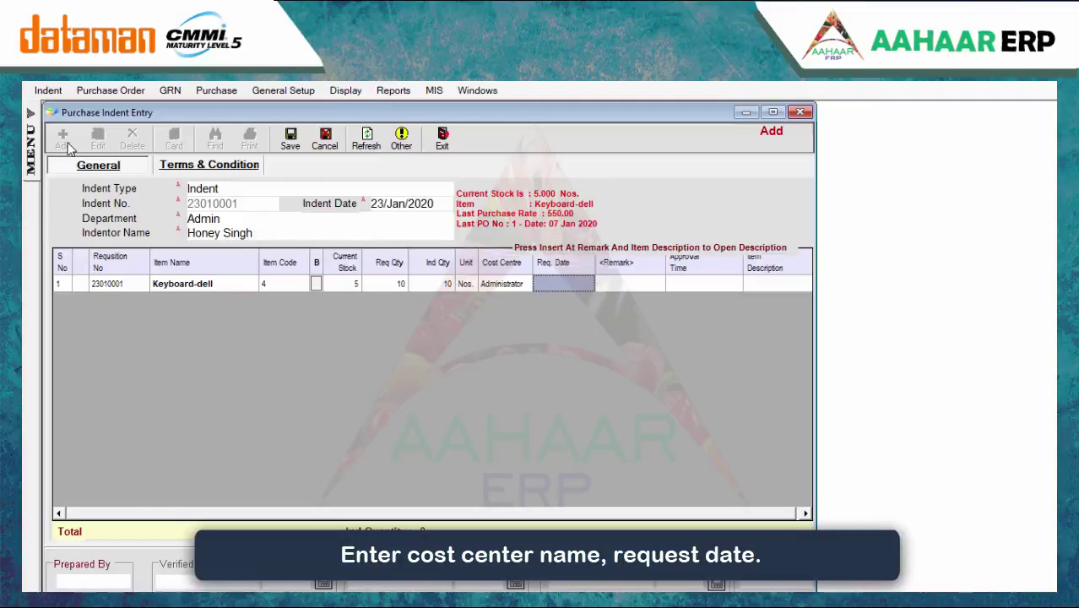
{"action": "key", "text": "Return"}
{"action": "key", "text": "Tab"}
Set the indent quantity of the Keyboard-dell line to 5
{"action": "key", "text": "shift+Tab"}
{"action": "key", "text": "shift+Tab"}
{"action": "key", "text": "shift+Tab"}
{"action": "key", "text": "shift+Tab"}
{"action": "key", "text": "shift+Tab"}
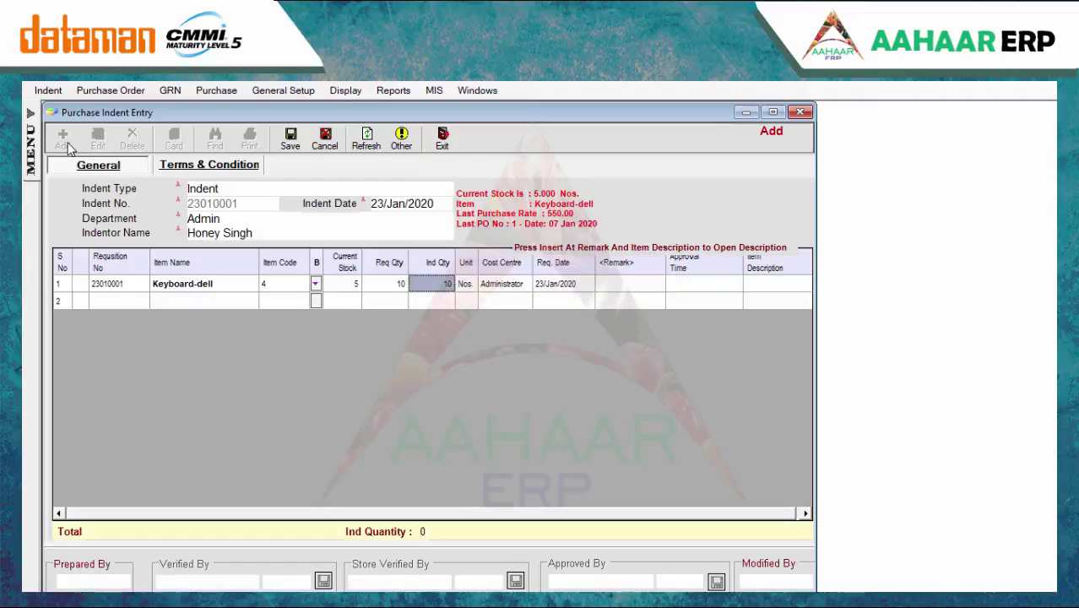
{"action": "type", "text": "8"}
{"action": "key", "text": "Return"}
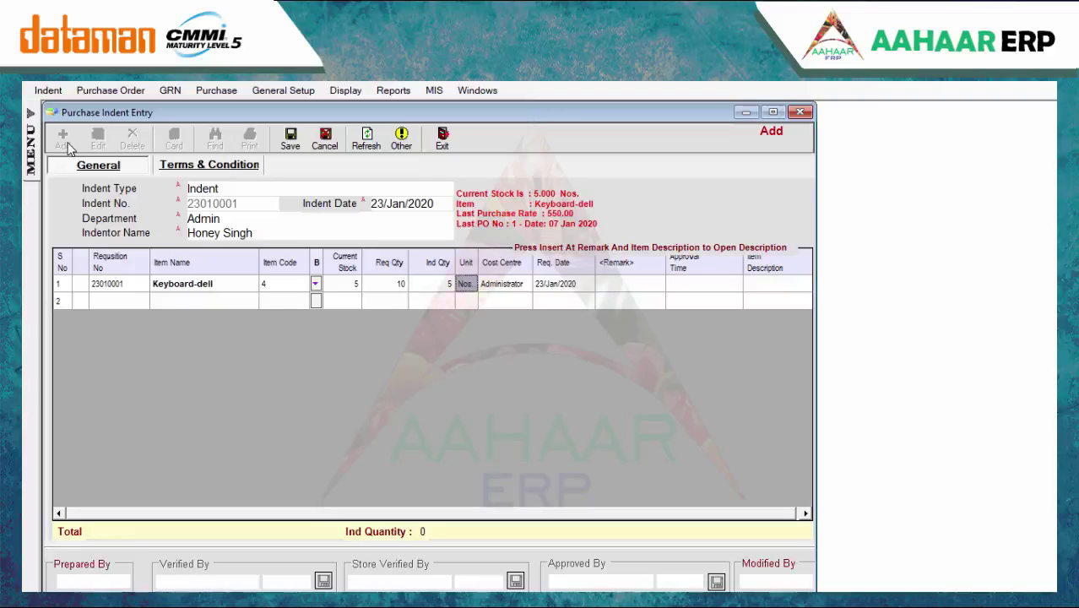
Save the purchase indent and leave the new blank entry
{"action": "key", "text": "ctrl+s"}
{"action": "key", "text": "Escape"}
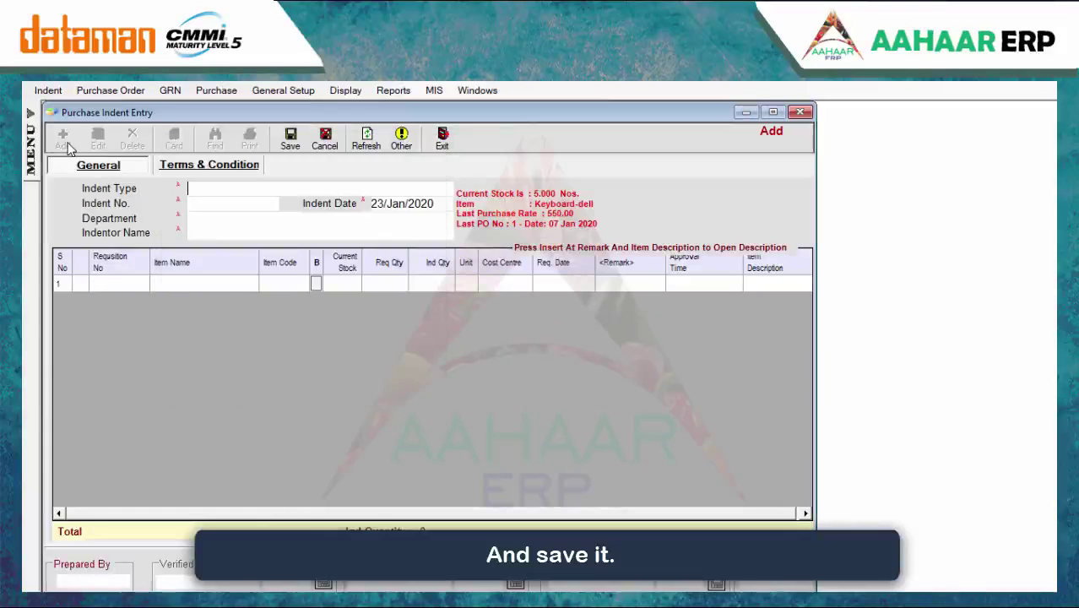
{"action": "key", "text": "Escape"}
{"action": "left_click", "coordinate": [603, 412]}
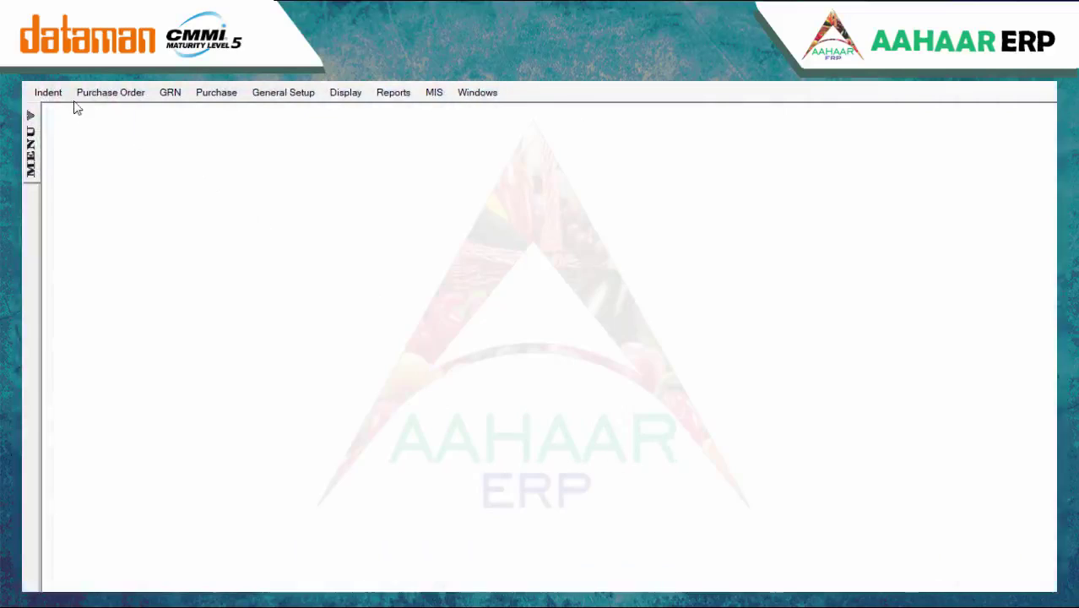
Approve the Keyboard-dell indent line in Indent Final Approval and save the approval
{"action": "left_click", "coordinate": [48, 92]}
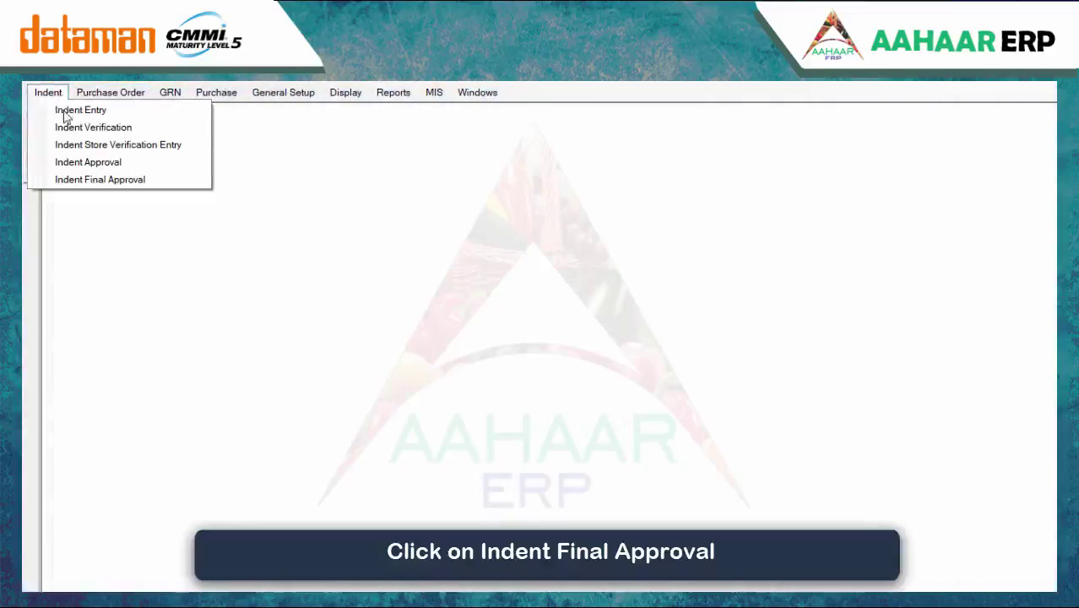
{"action": "left_click", "coordinate": [87, 179]}
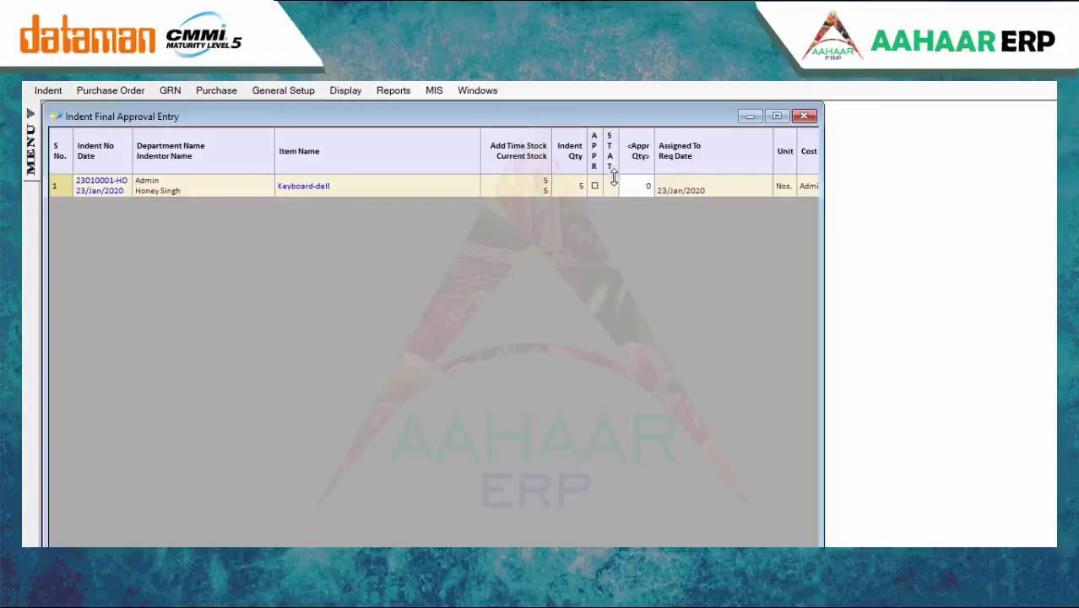
{"action": "left_click", "coordinate": [591, 187]}
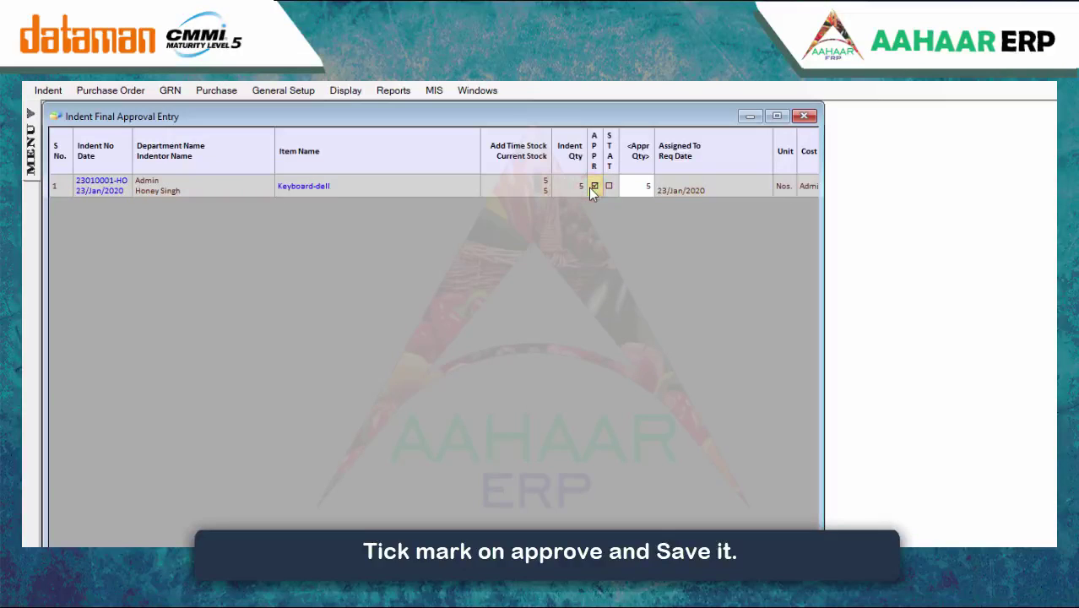
{"action": "left_click", "coordinate": [777, 116]}
{"action": "left_click", "coordinate": [949, 584]}
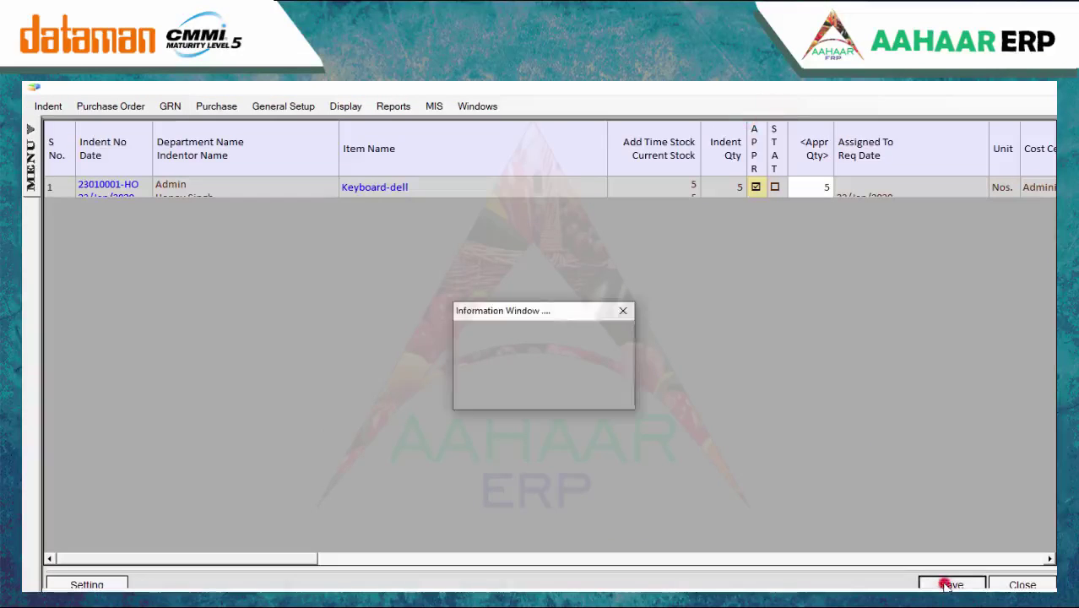
{"action": "left_click", "coordinate": [592, 395]}
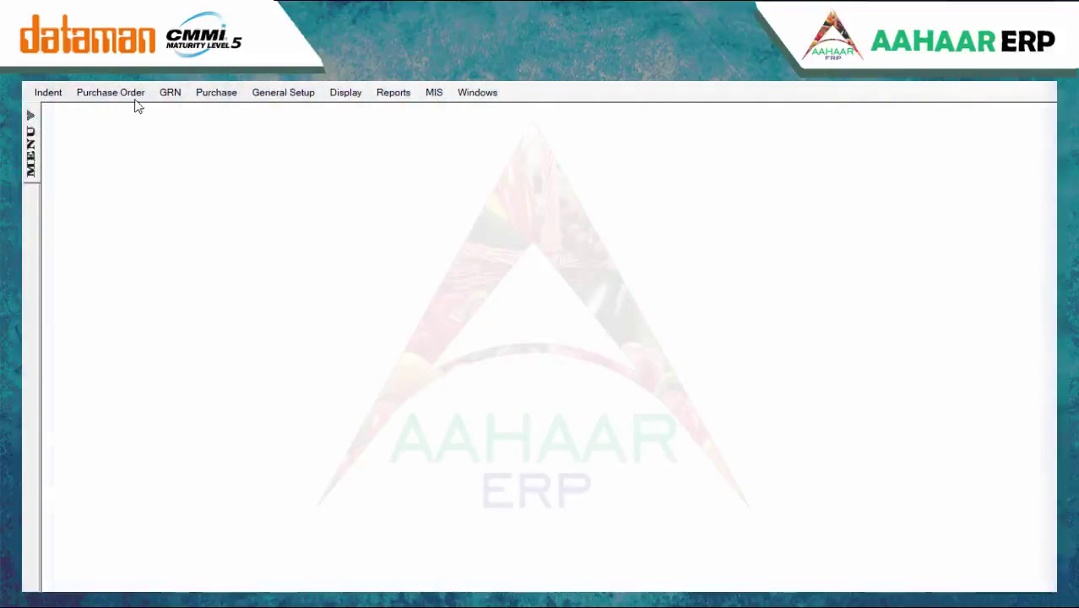
Open Enquiry Entry and start a new record of type Enquiry dated 23/Jan/2020 without remarks
{"action": "left_click", "coordinate": [130, 92]}
{"action": "left_click", "coordinate": [133, 108]}
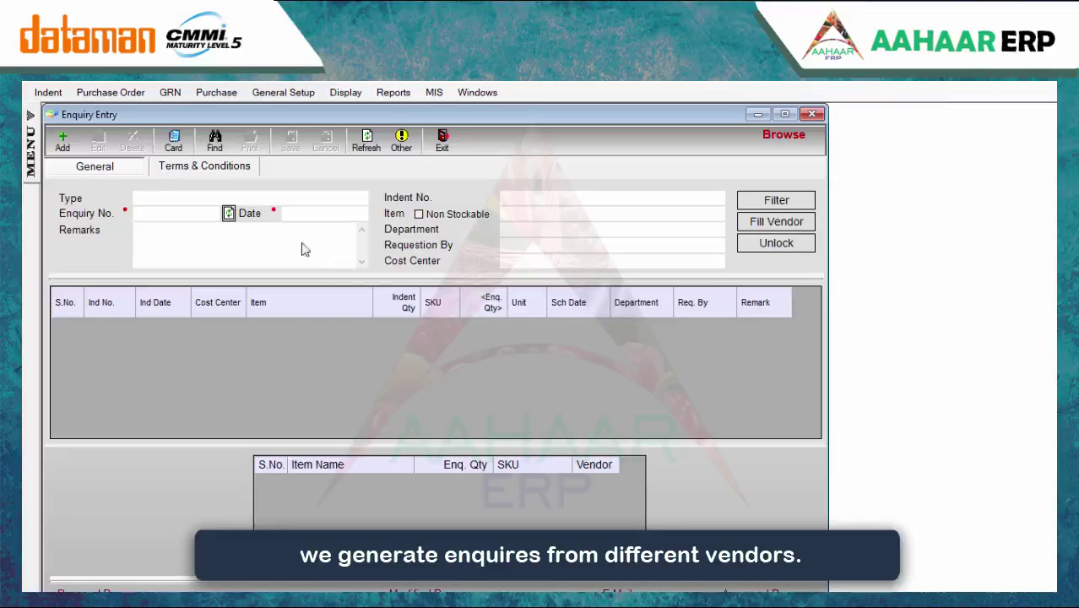
{"action": "left_click", "coordinate": [63, 138]}
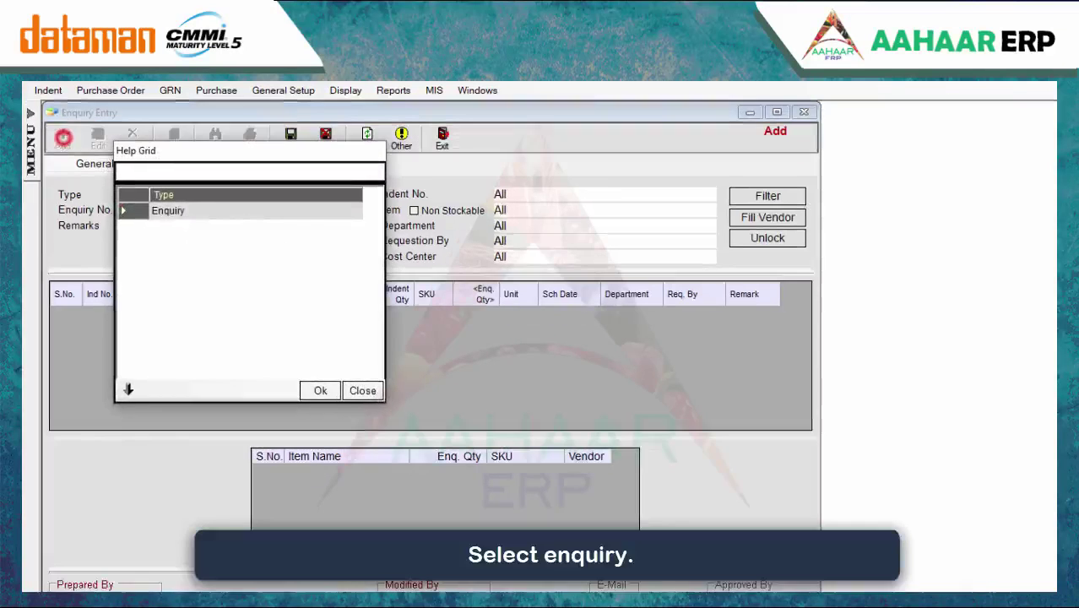
{"action": "key", "text": "Return"}
{"action": "key", "text": "Return"}
{"action": "key", "text": "Return"}
{"action": "key", "text": "Return"}
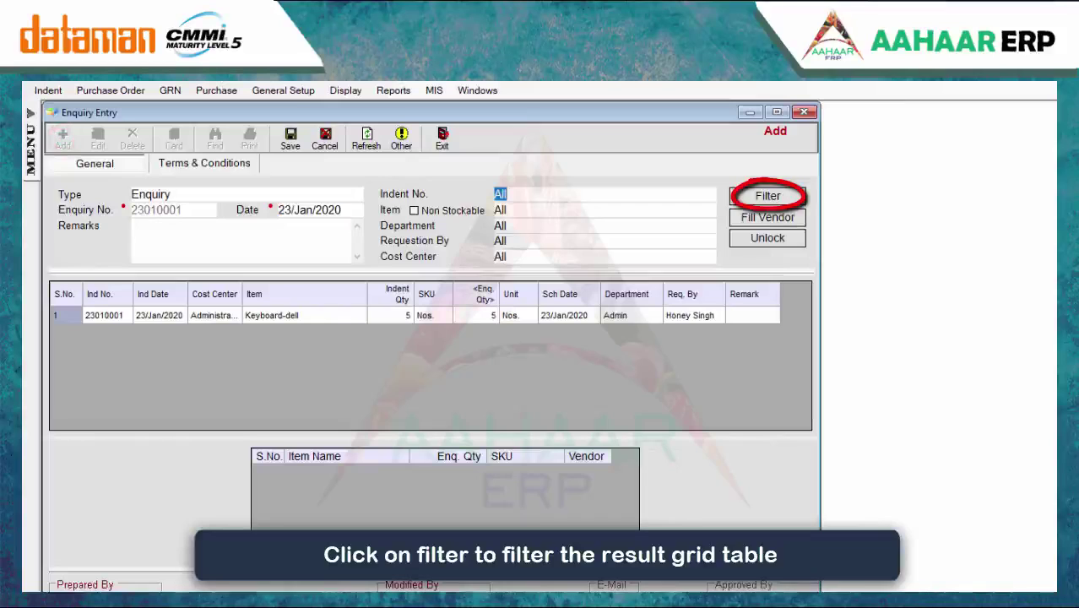
Filter the enquiry's items by the Admin department's indent number
{"action": "key", "text": "Return"}
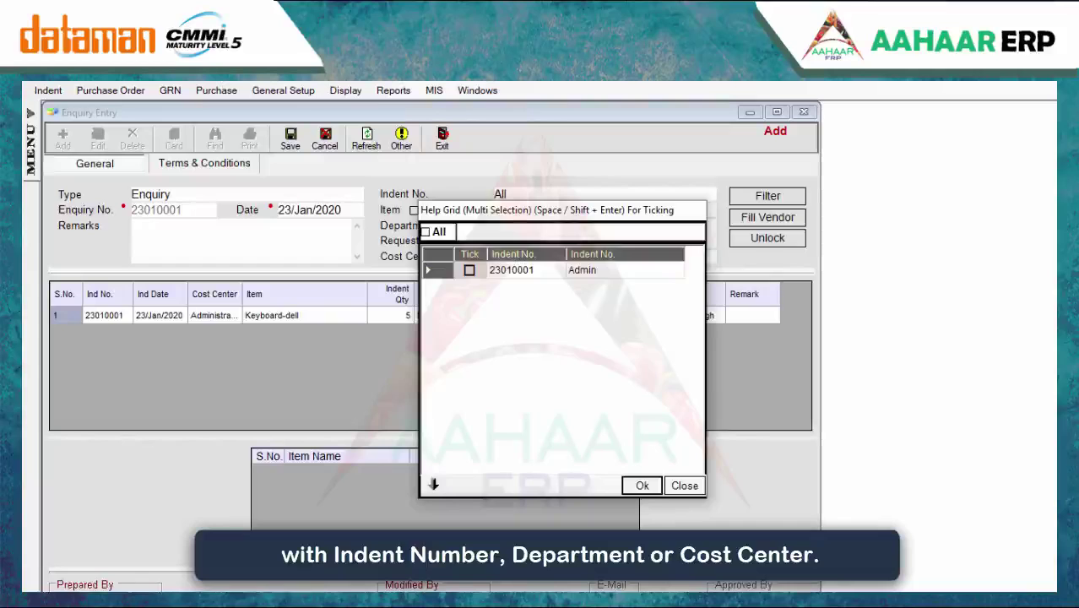
{"action": "key", "text": "Return"}
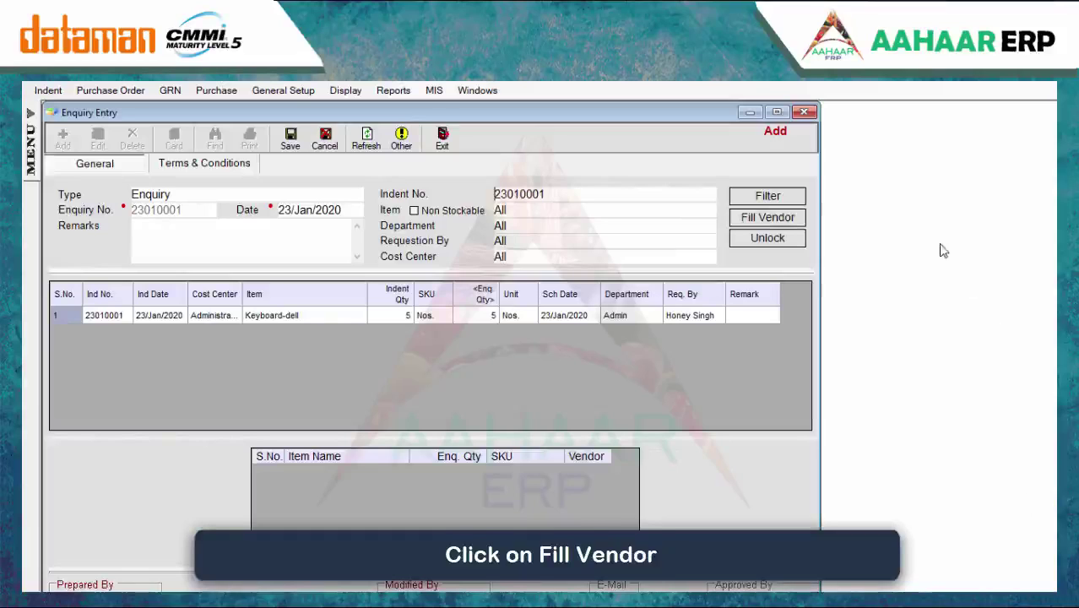
{"action": "left_click", "coordinate": [772, 196]}
Fill the vendor grid and apply the vendors A K Traders and Bajaj Enterprice to the Keyboard-dell item
{"action": "left_click", "coordinate": [768, 218]}
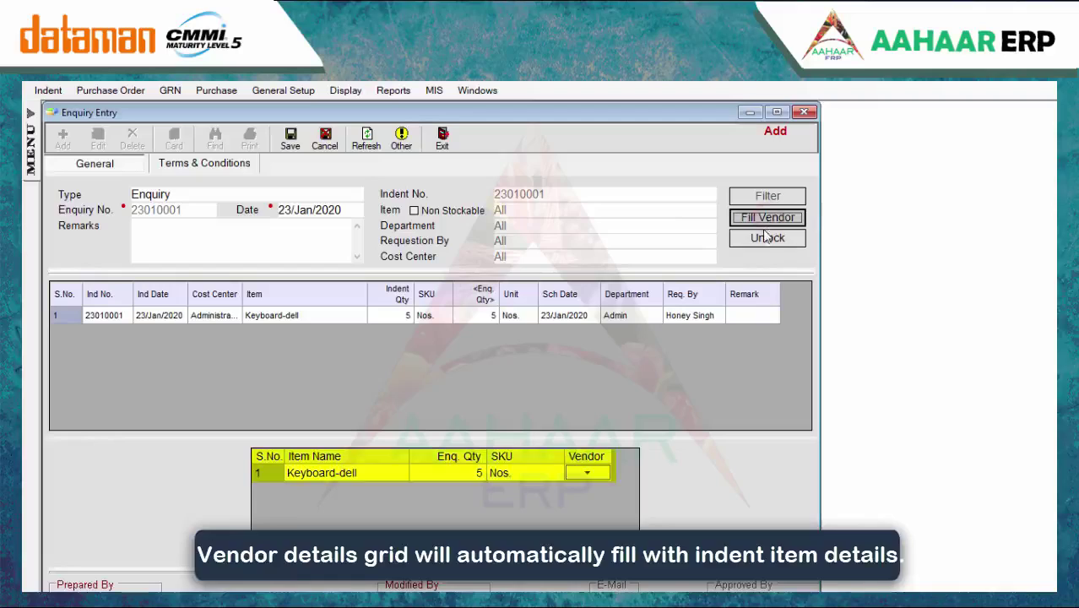
{"action": "left_click", "coordinate": [587, 473]}
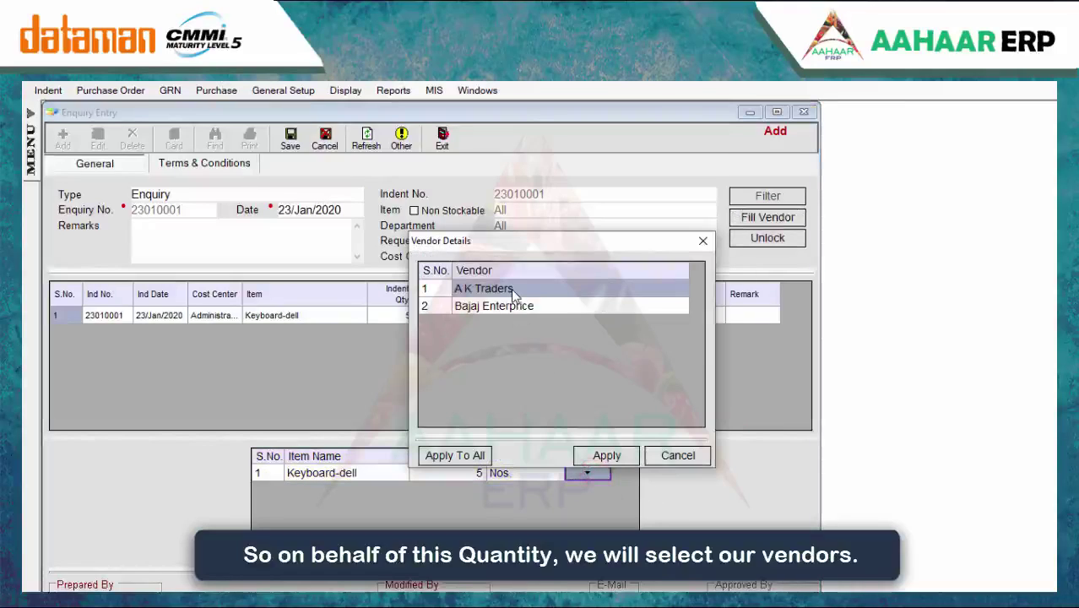
{"action": "left_click", "coordinate": [521, 306]}
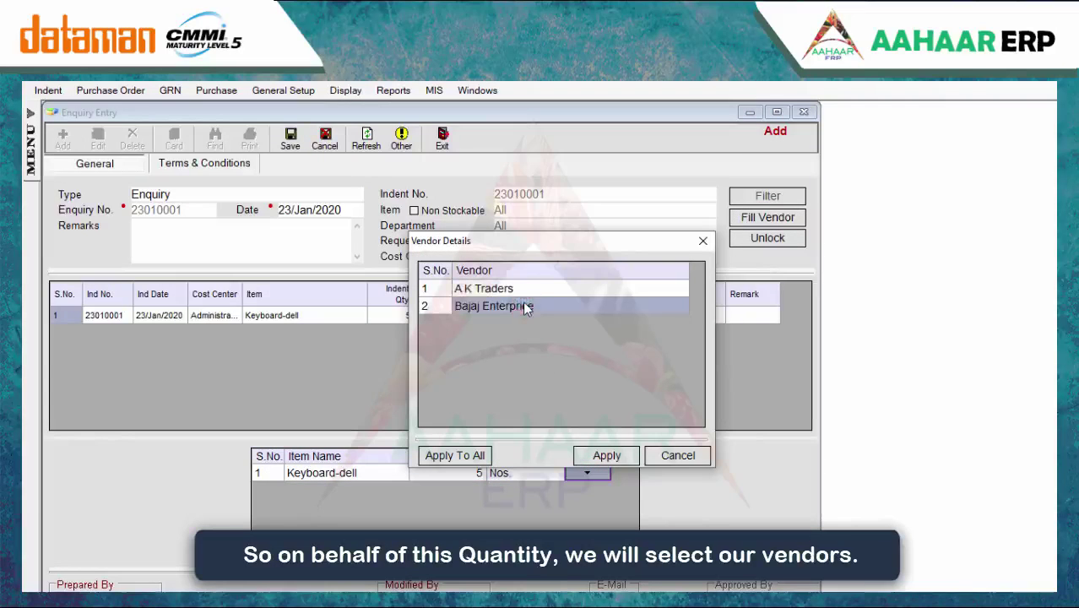
{"action": "left_click", "coordinate": [603, 454]}
Save the enquiry and dismiss the dialogs that follow
{"action": "left_click", "coordinate": [285, 141]}
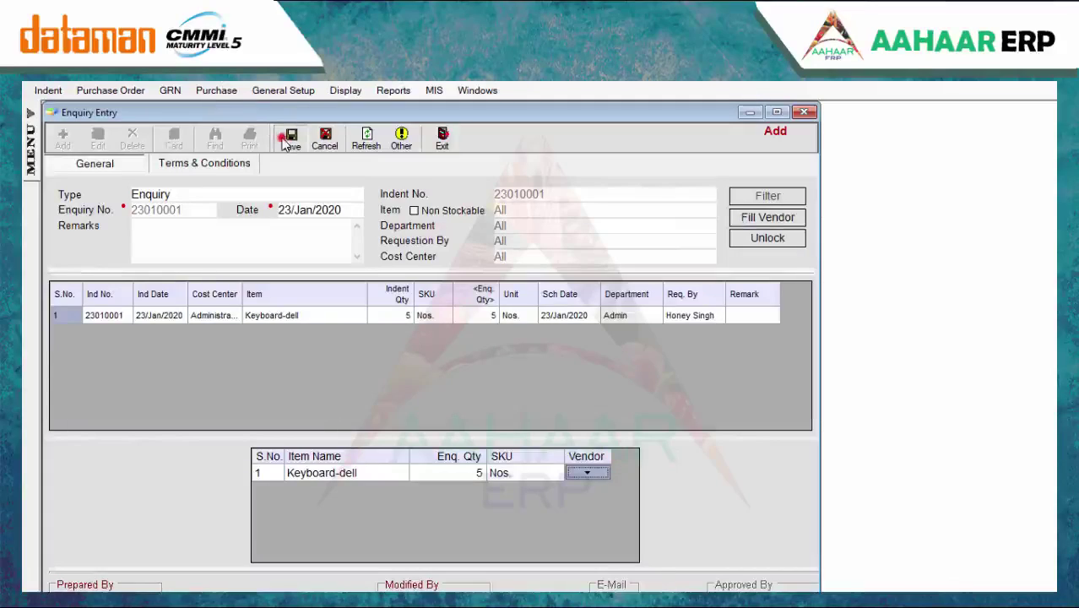
{"action": "key", "text": "Escape"}
{"action": "key", "text": "Escape"}
{"action": "key", "text": "Return"}
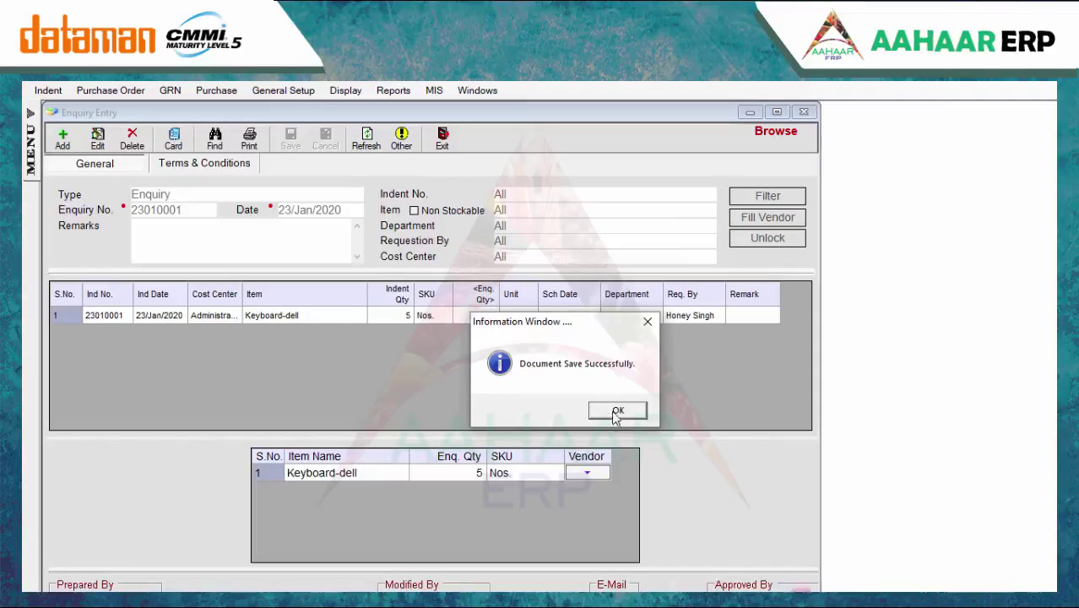
Dismiss the enquiry's save message, open Quotation Entry and start a new record of type Quotation Entry
{"action": "left_click", "coordinate": [637, 410]}
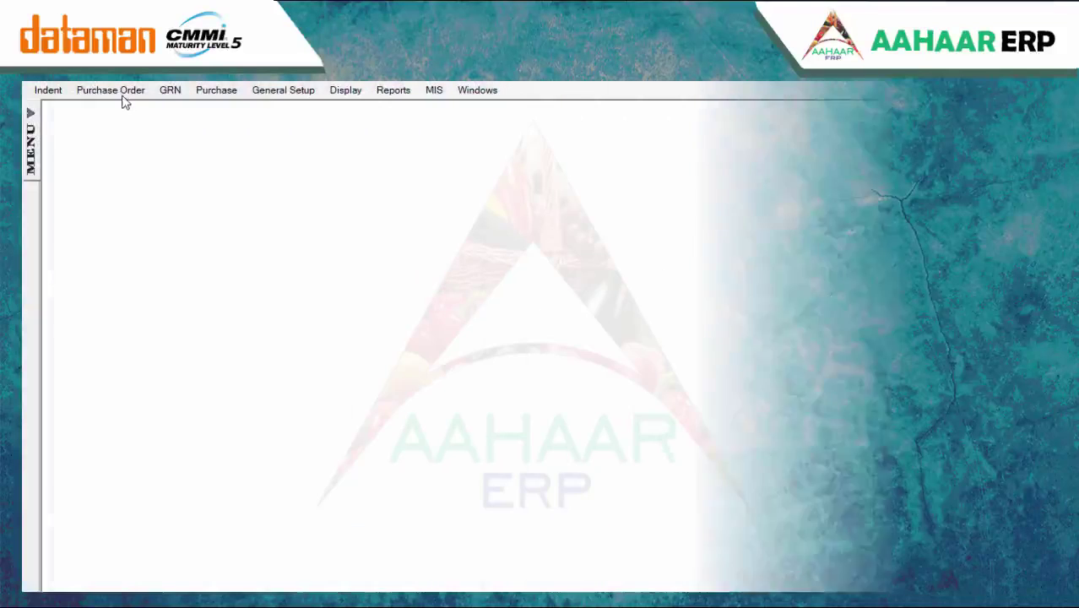
{"action": "left_click", "coordinate": [119, 90]}
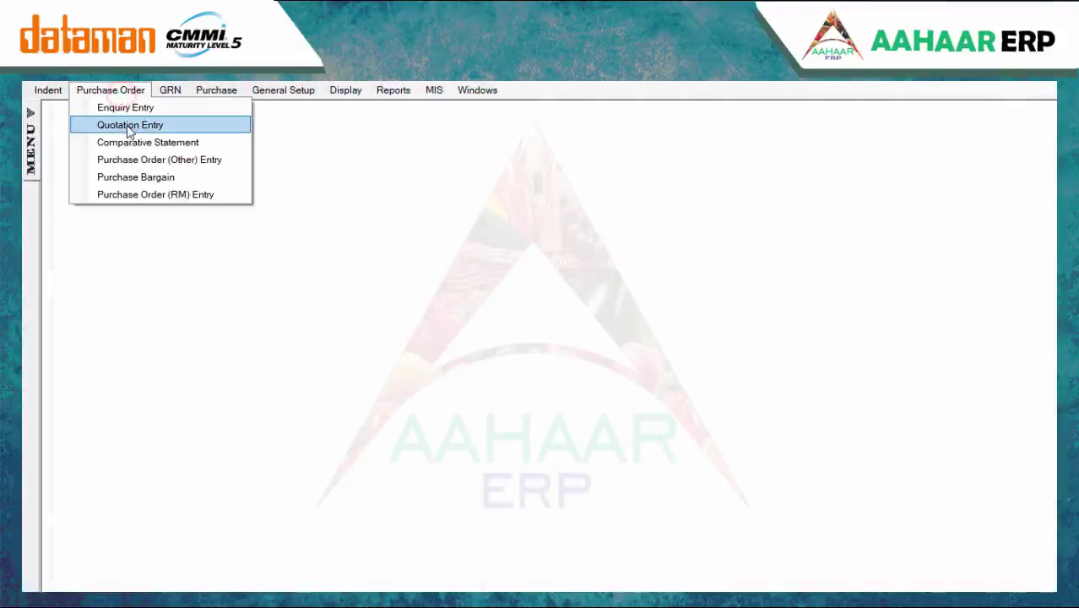
{"action": "left_click", "coordinate": [128, 125]}
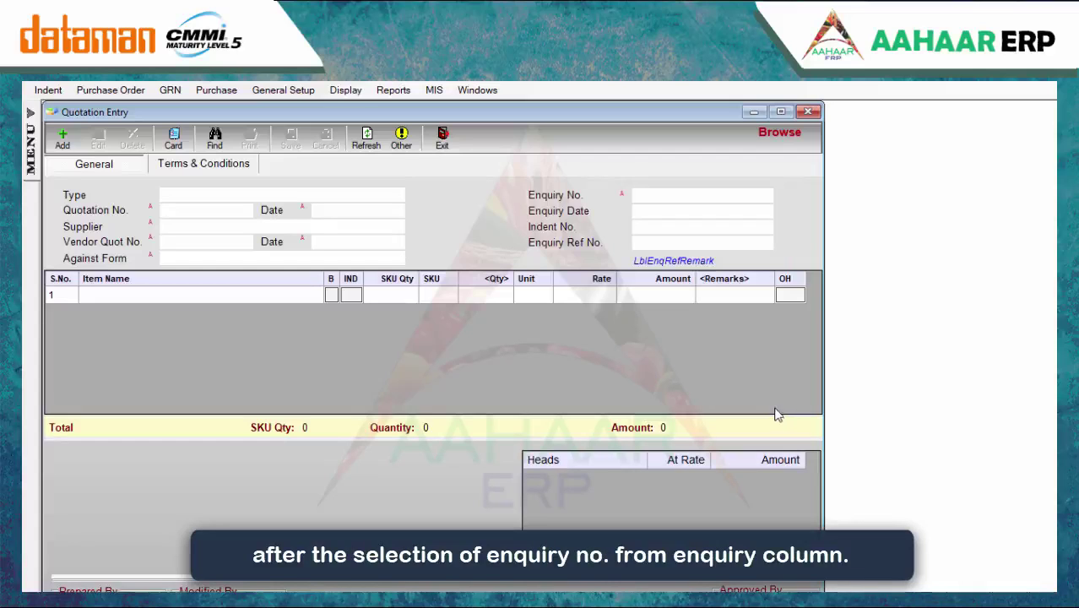
{"action": "left_click", "coordinate": [59, 139]}
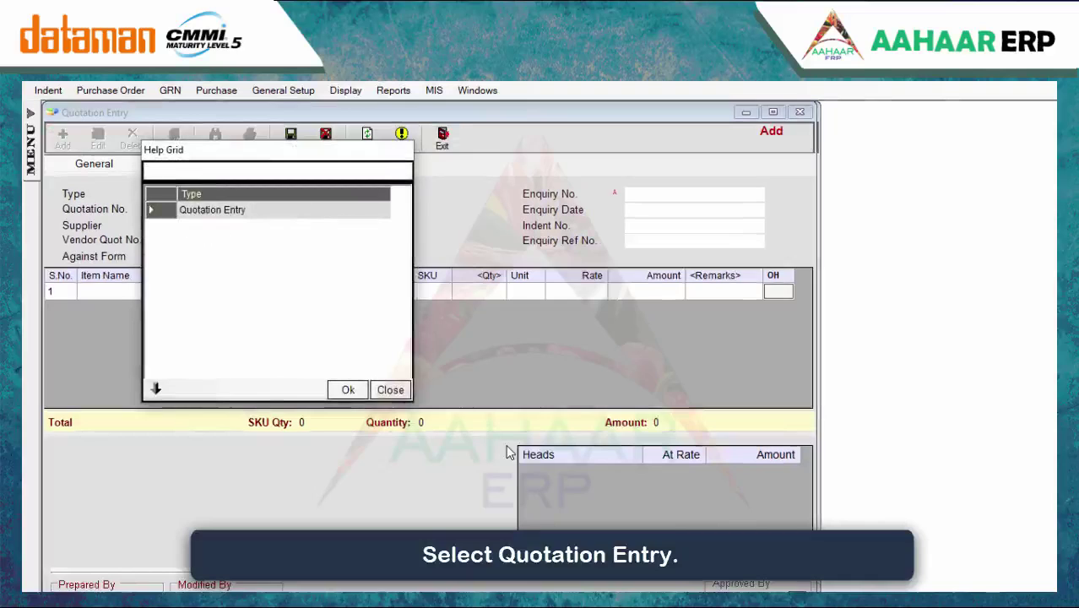
{"action": "key", "text": "Return"}
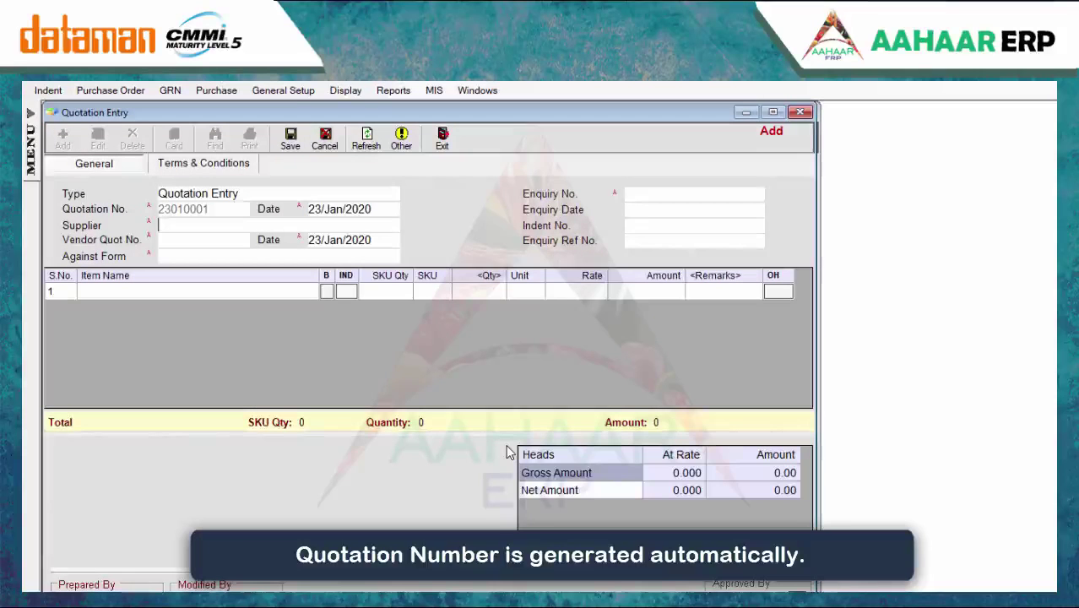
Fill the quotation header with supplier A K Traders, vendor quotation number 123 and Against Form NA
{"action": "type", "text": "a"}
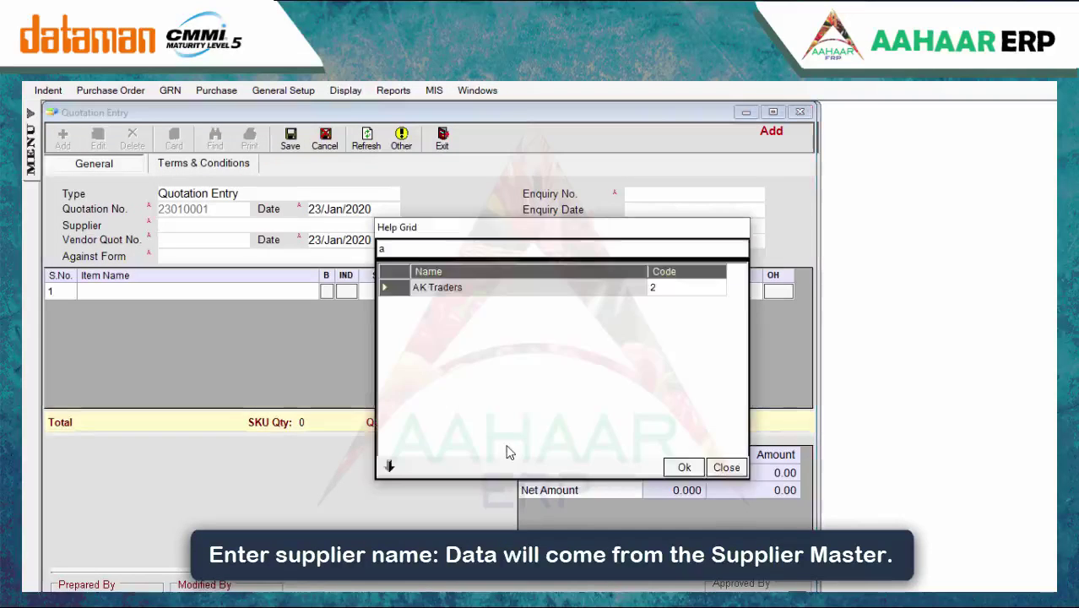
{"action": "key", "text": "Return"}
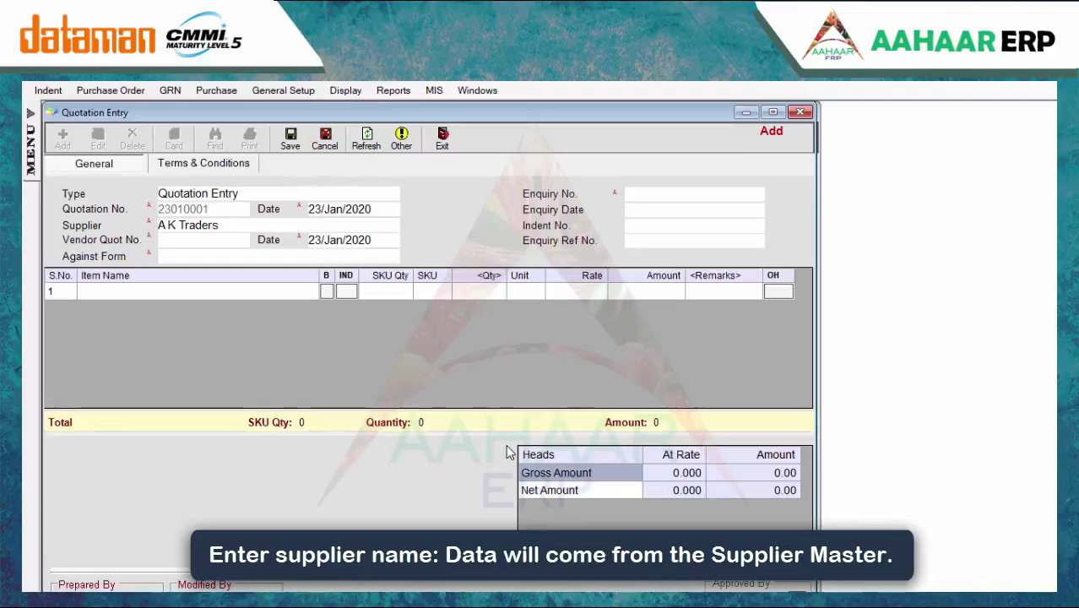
{"action": "type", "text": "12"}
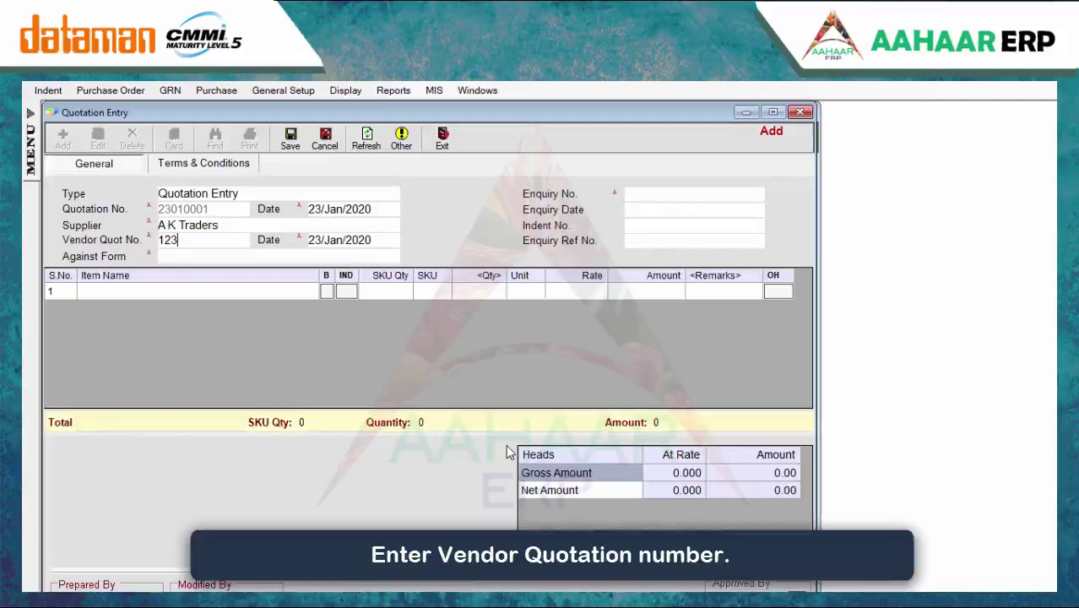
{"action": "type", "text": "3"}
{"action": "key", "text": "Return"}
{"action": "key", "text": "Return"}
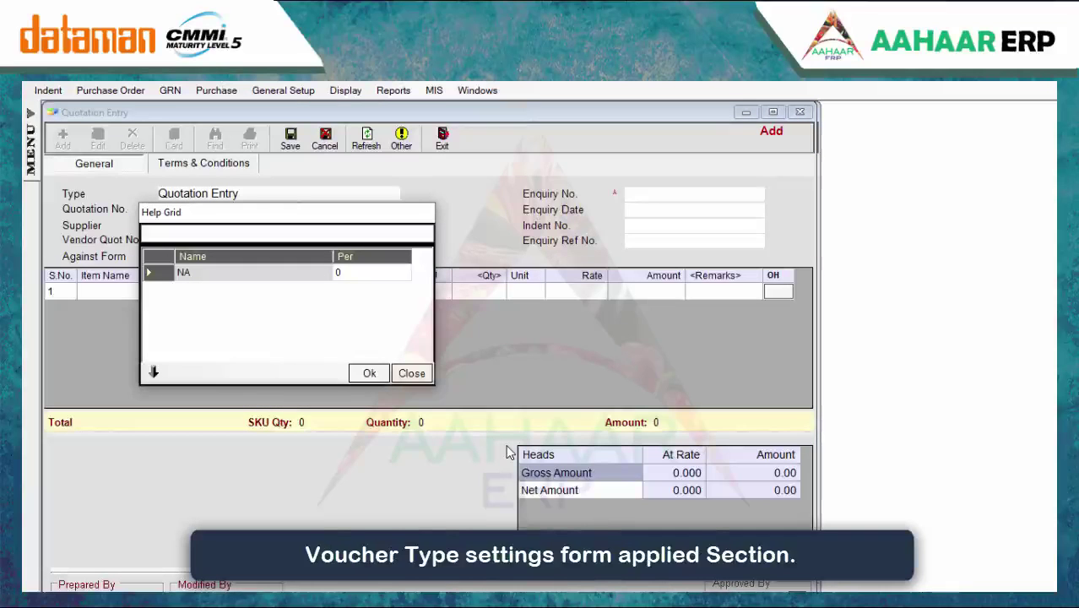
{"action": "key", "text": "Escape"}
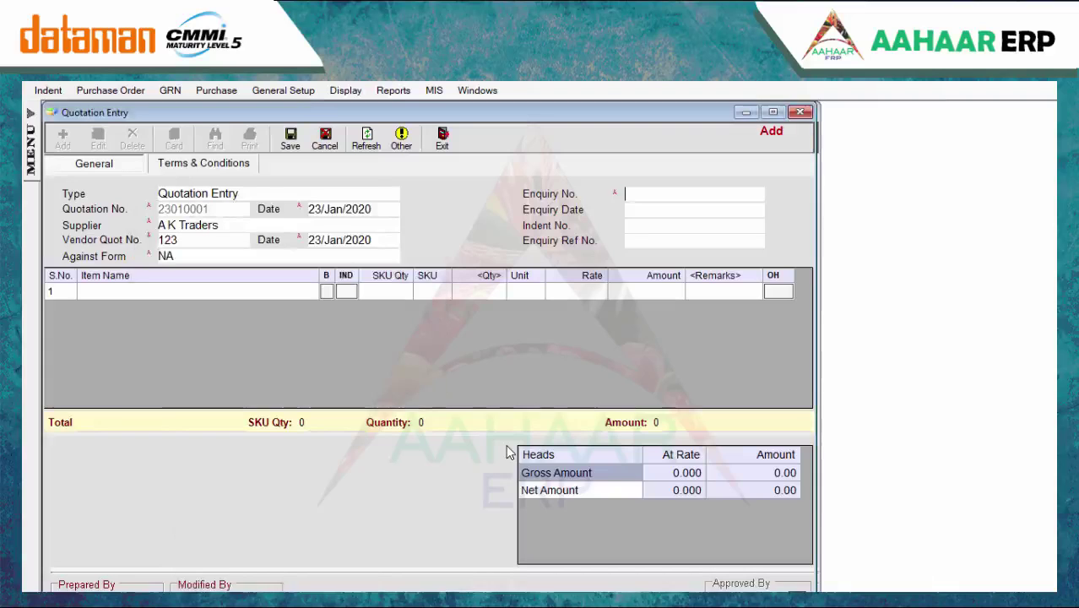
Link the quotation to the supplier's enquiry dated 23/Jan/2020 and enter a quotation quantity of 5 against the Admin indent
{"action": "key", "text": "Return"}
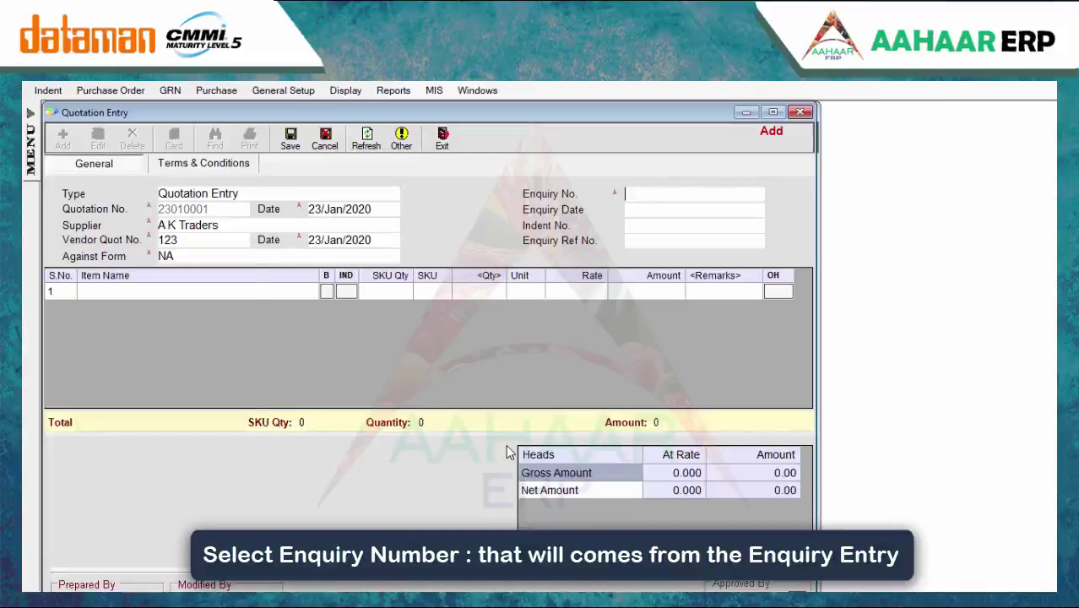
{"action": "key", "text": "Return"}
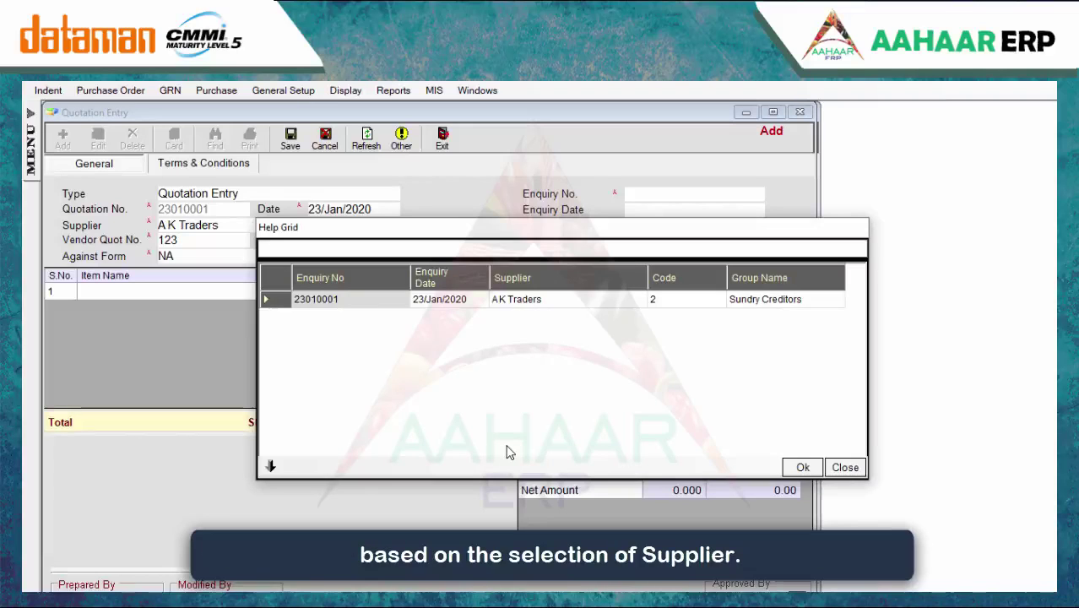
{"action": "key", "text": "Return"}
{"action": "key", "text": "Return"}
{"action": "key", "text": "Return"}
{"action": "key", "text": "Return"}
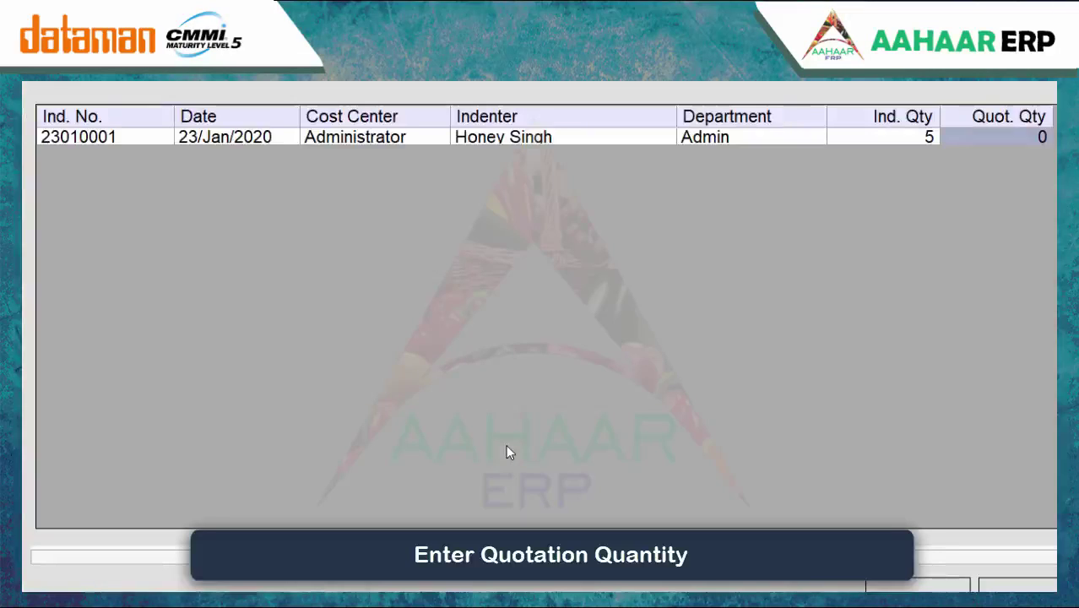
{"action": "type", "text": "5"}
{"action": "key", "text": "Return"}
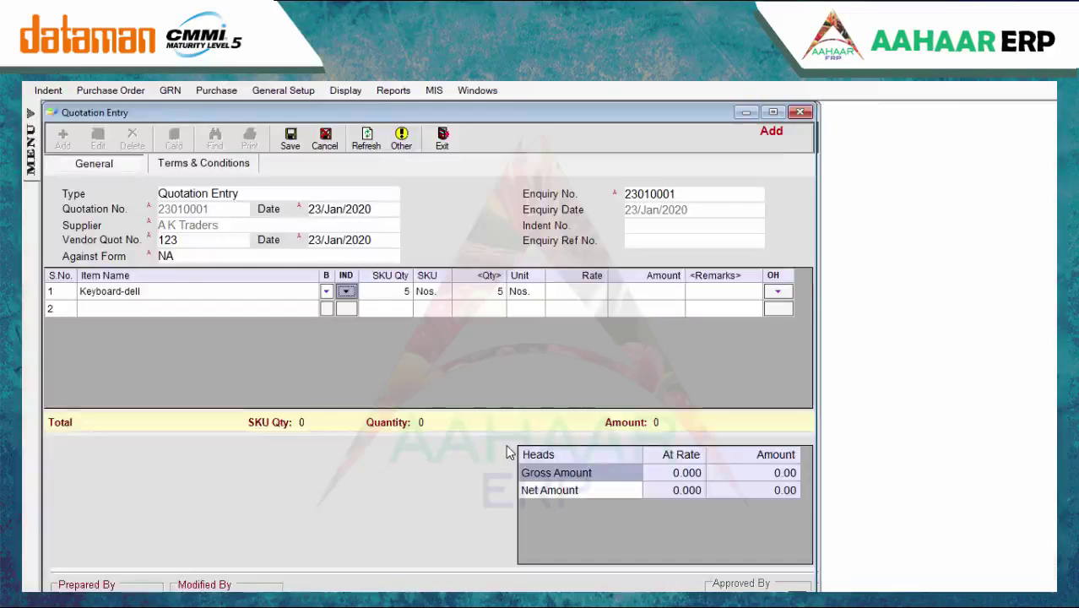
Set the Keyboard-dell rate to 350 and save the A K Traders quotation
{"action": "key", "text": "Return"}
{"action": "type", "text": "350"}
{"action": "key", "text": "Return"}
{"action": "key", "text": "Return"}
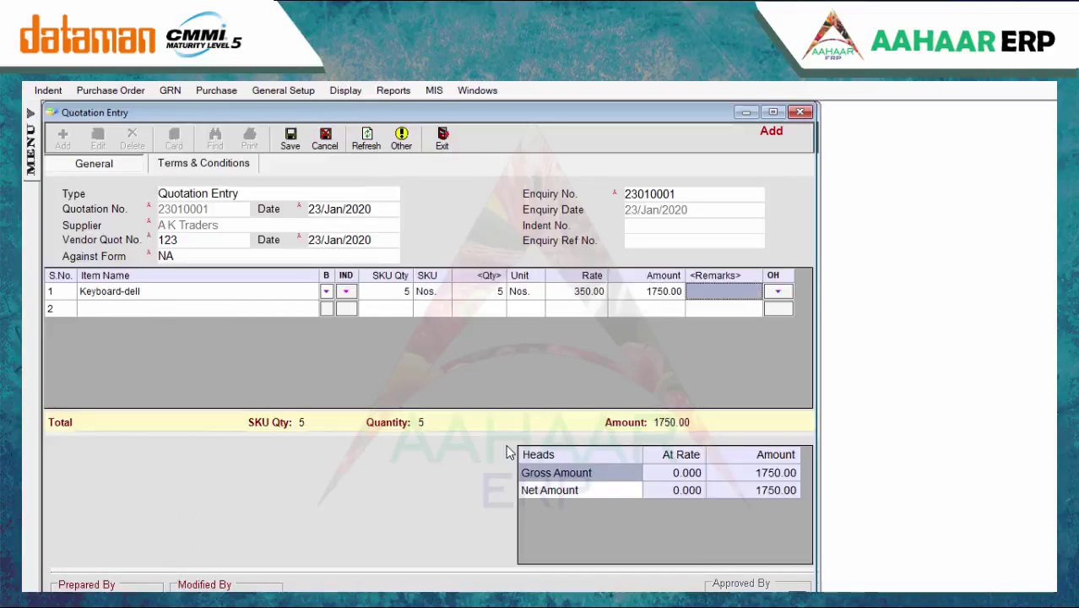
{"action": "key", "text": "ctrl+s"}
{"action": "key", "text": "Escape"}
{"action": "key", "text": "Escape"}
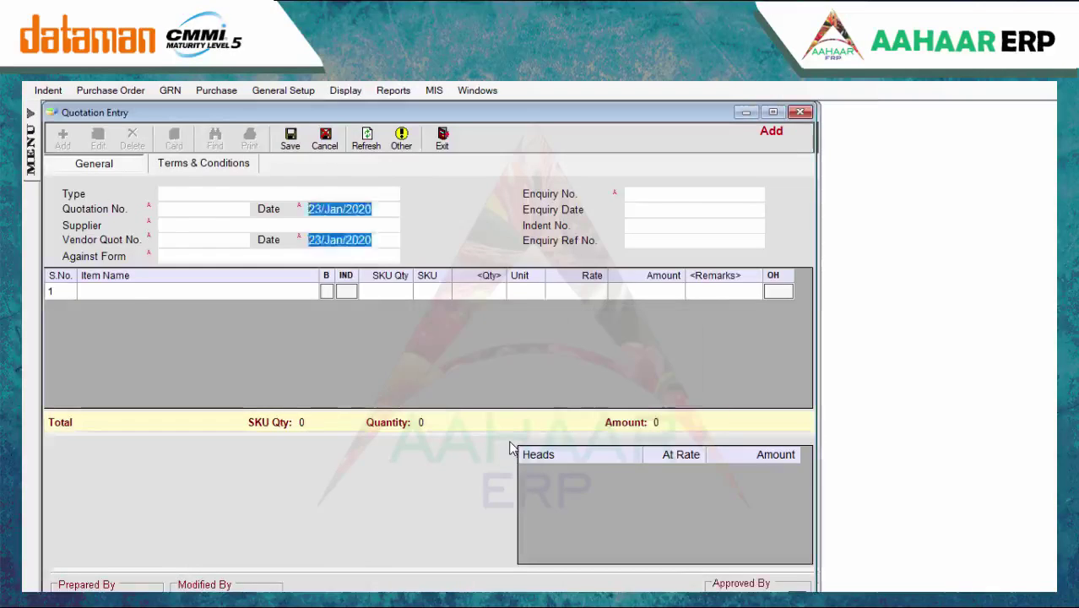
{"action": "key", "text": "ctrl+s"}
{"action": "key", "text": "Return"}
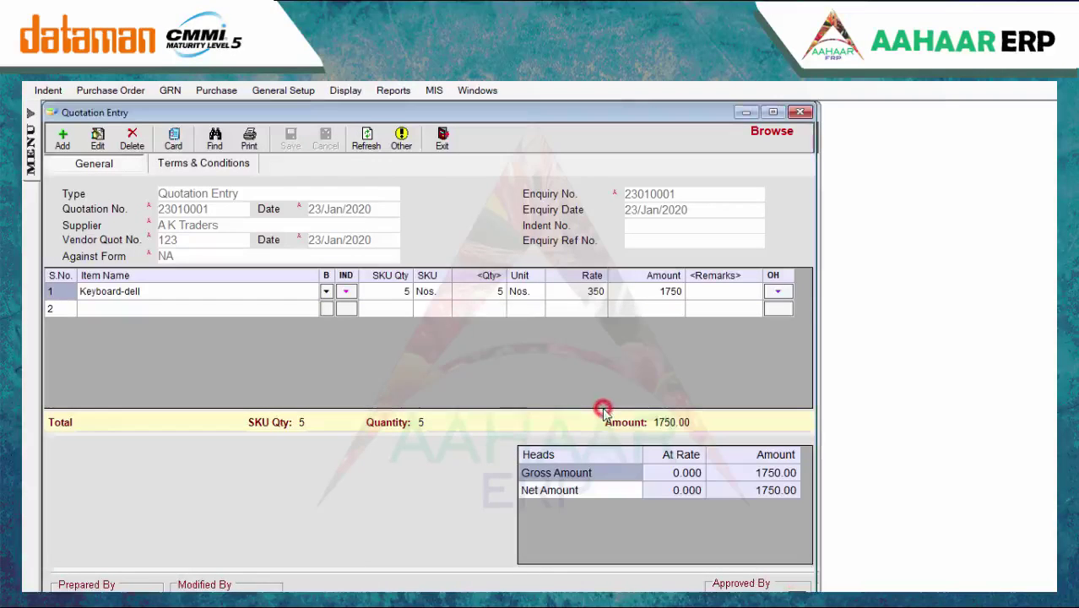
Start a second quotation for supplier Bajaj Enterprice with vendor quotation number 111 and Against Form NA
{"action": "key", "text": "Escape"}
{"action": "key", "text": "Return"}
{"action": "key", "text": "Return"}
{"action": "type", "text": "111"}
{"action": "key", "text": "Return"}
{"action": "key", "text": "Return"}
{"action": "key", "text": "Return"}
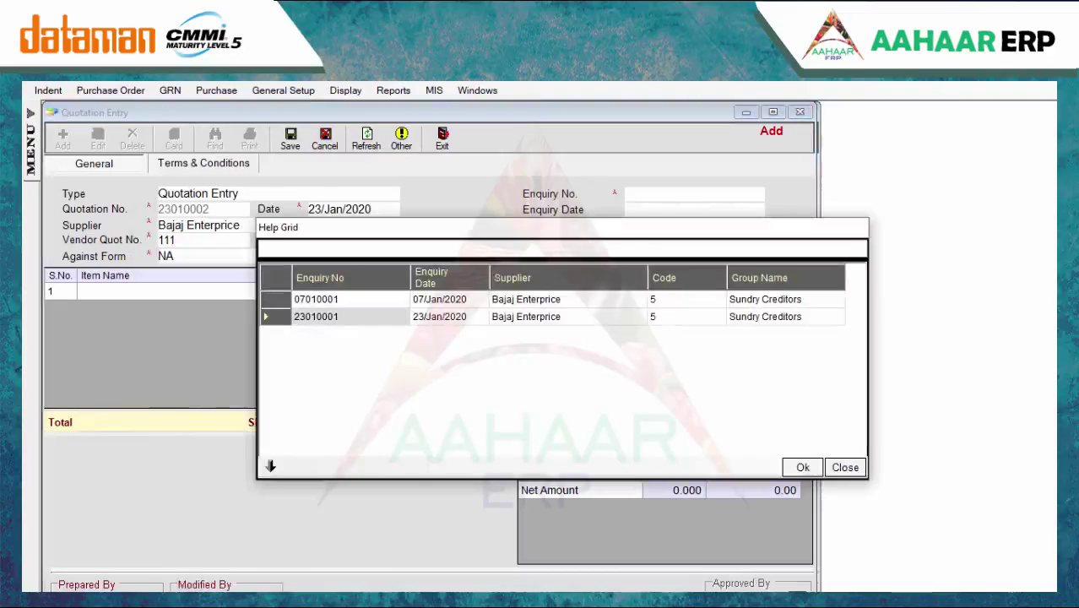
Link the Bajaj Enterprice quotation to the enquiry dated 23/Jan/2020, with quantity 5 and a rate of 400 for Keyboard-dell
{"action": "key", "text": "Return"}
{"action": "key", "text": "Return"}
{"action": "type", "text": "5"}
{"action": "key", "text": "Return"}
{"action": "key", "text": "Escape"}
{"action": "type", "text": "400"}
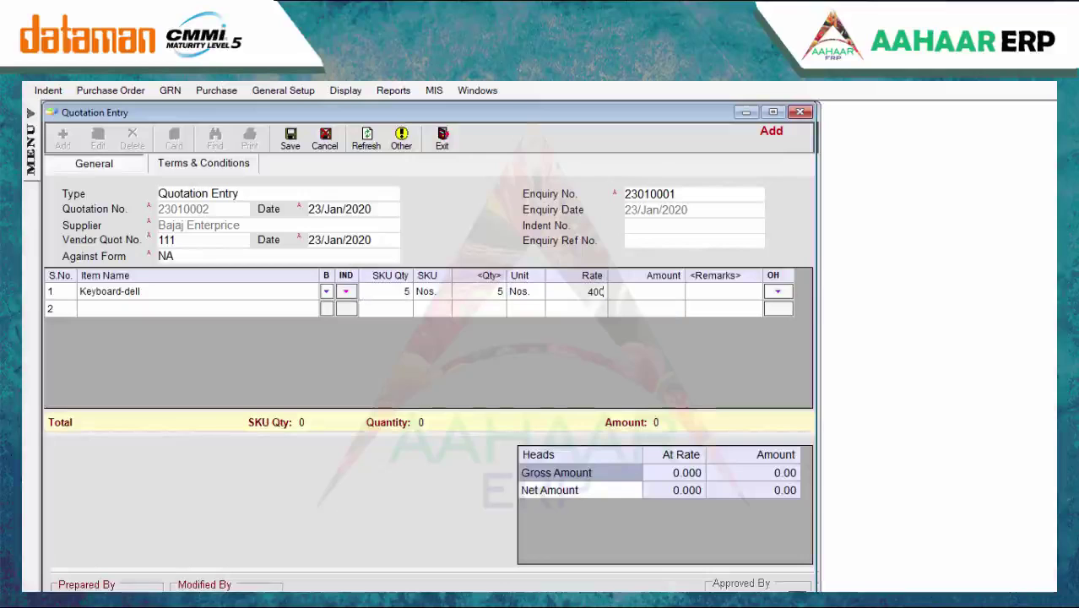
Save the Bajaj Enterprice quotation and dismiss the dialogs that follow
{"action": "key", "text": "Return"}
{"action": "key", "text": "ctrl+s"}
{"action": "key", "text": "Escape"}
{"action": "key", "text": "Escape"}
{"action": "key", "text": "Return"}
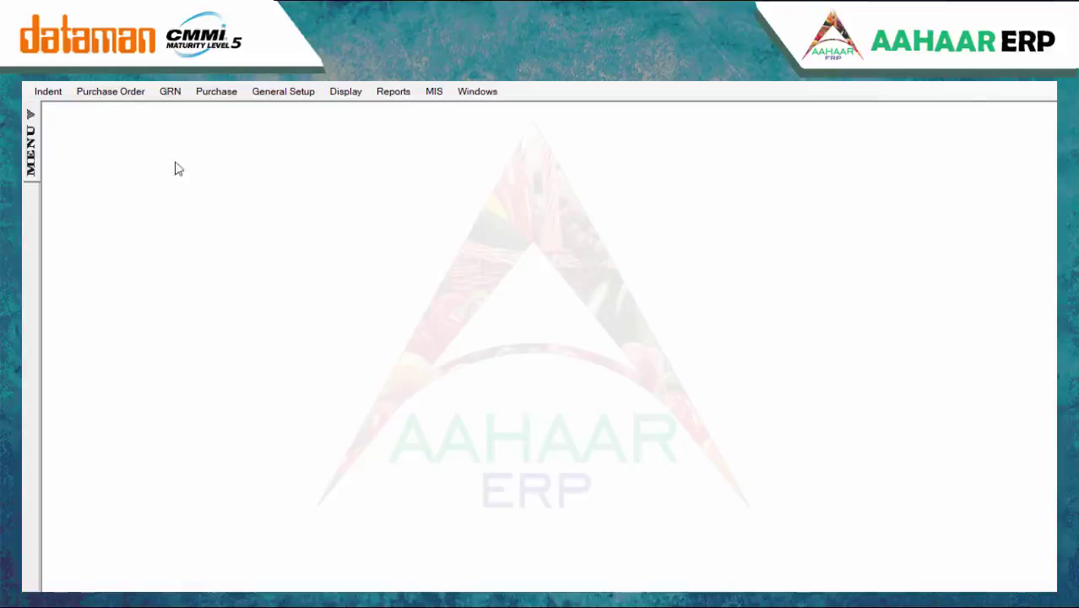
Open the Comparative Statement and select the enquiry dated 23/Jan/2020 with a last rate of 0 to compare the vendors' quotations
{"action": "left_click", "coordinate": [127, 92]}
{"action": "left_click", "coordinate": [135, 145]}
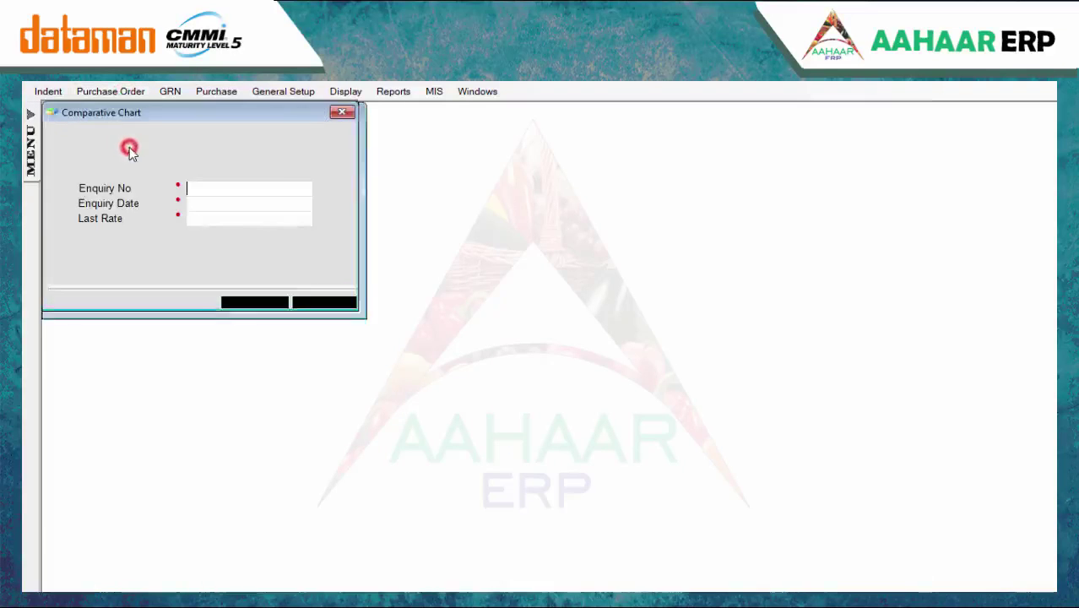
{"action": "key", "text": "F1"}
{"action": "key", "text": "Return"}
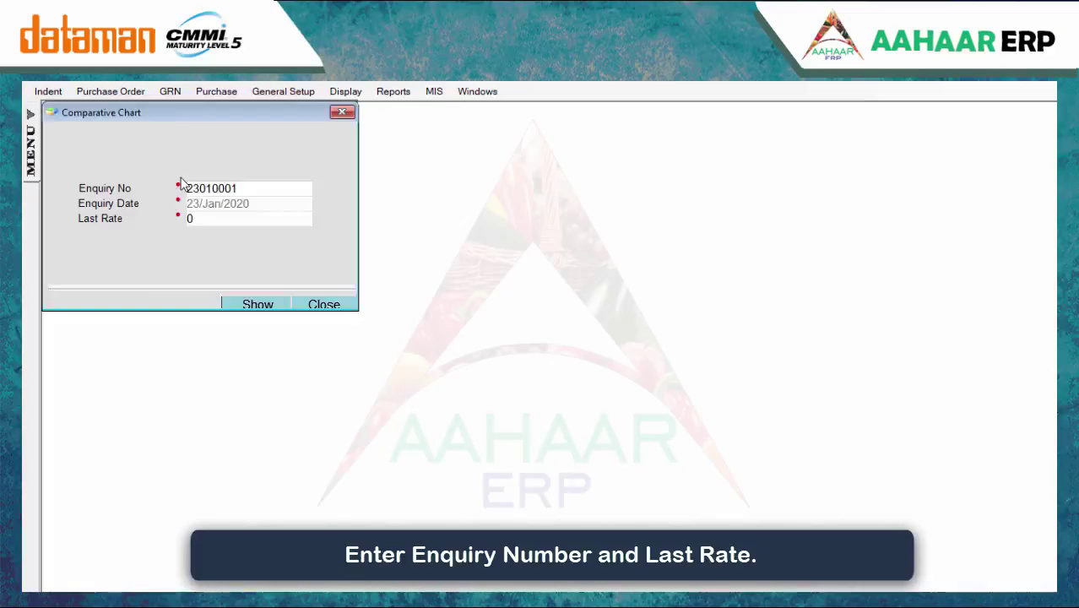
{"action": "key", "text": "Return"}
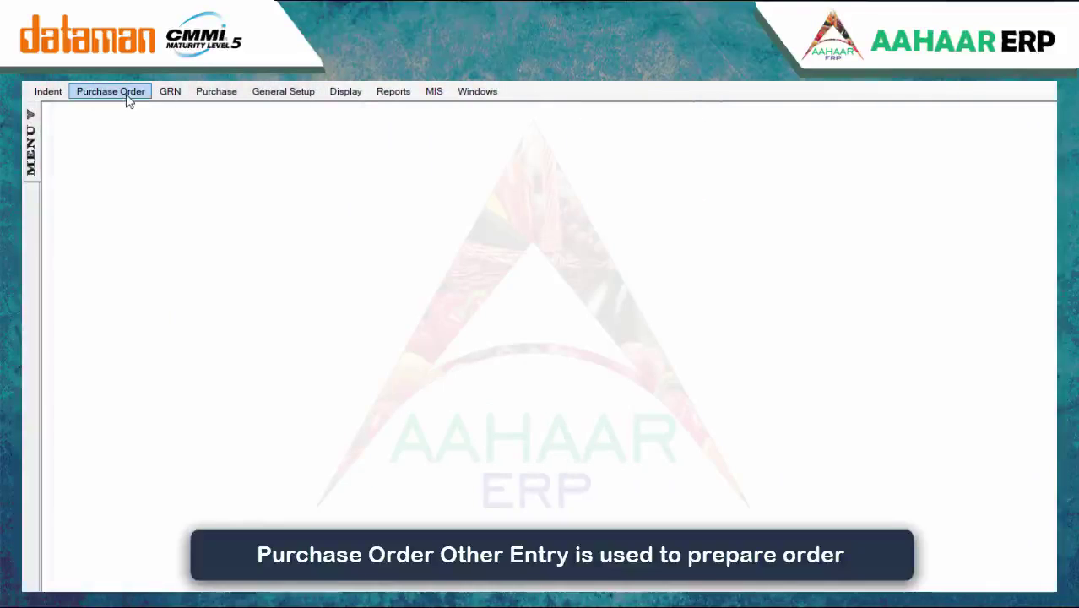
Open Purchase Order (Other) Entry and start a new order with voucher type Purchase Order Against GST
{"action": "left_click", "coordinate": [127, 94]}
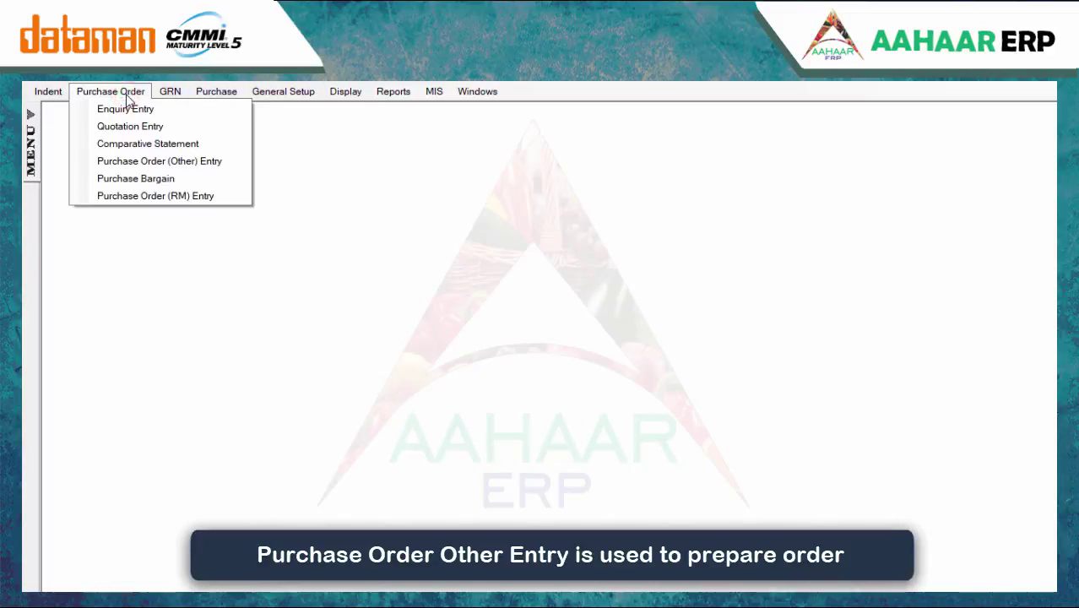
{"action": "left_click", "coordinate": [142, 160]}
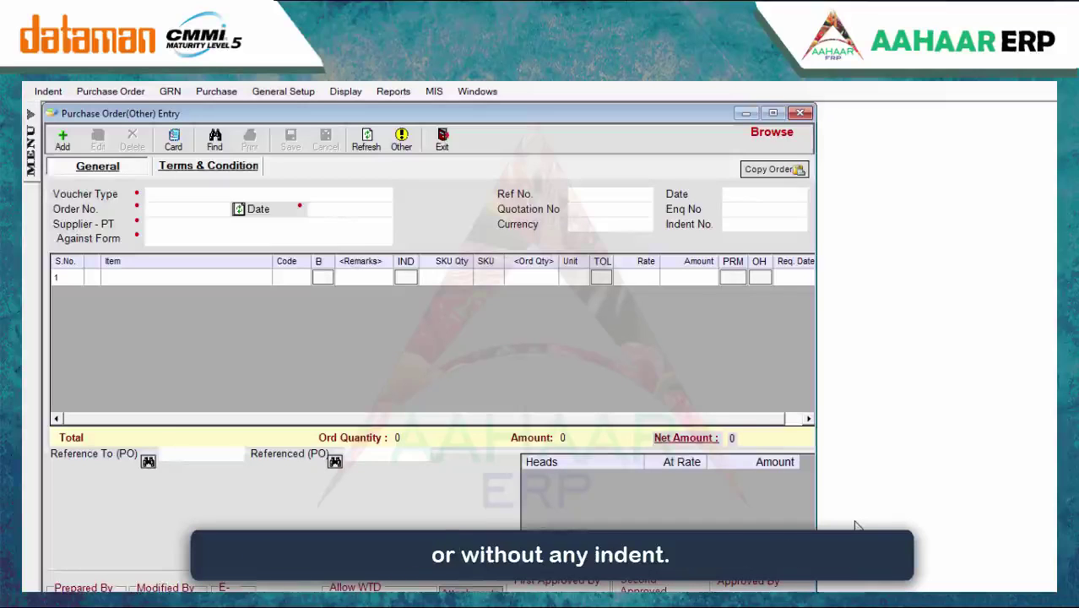
{"action": "left_click", "coordinate": [64, 140]}
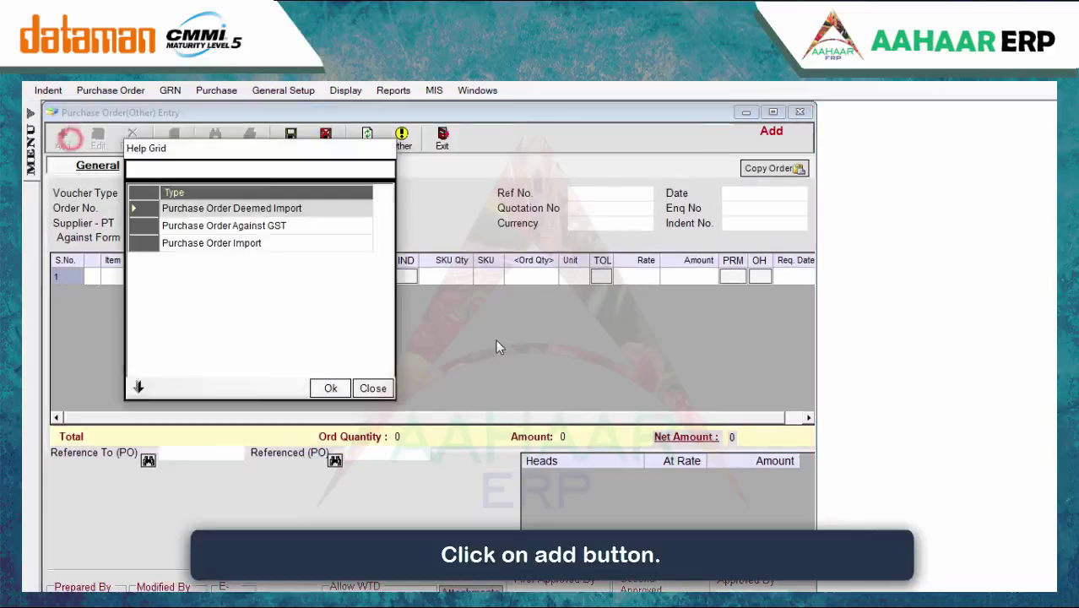
{"action": "key", "text": "Down"}
{"action": "key", "text": "Return"}
{"action": "key", "text": "Return"}
{"action": "key", "text": "Return"}
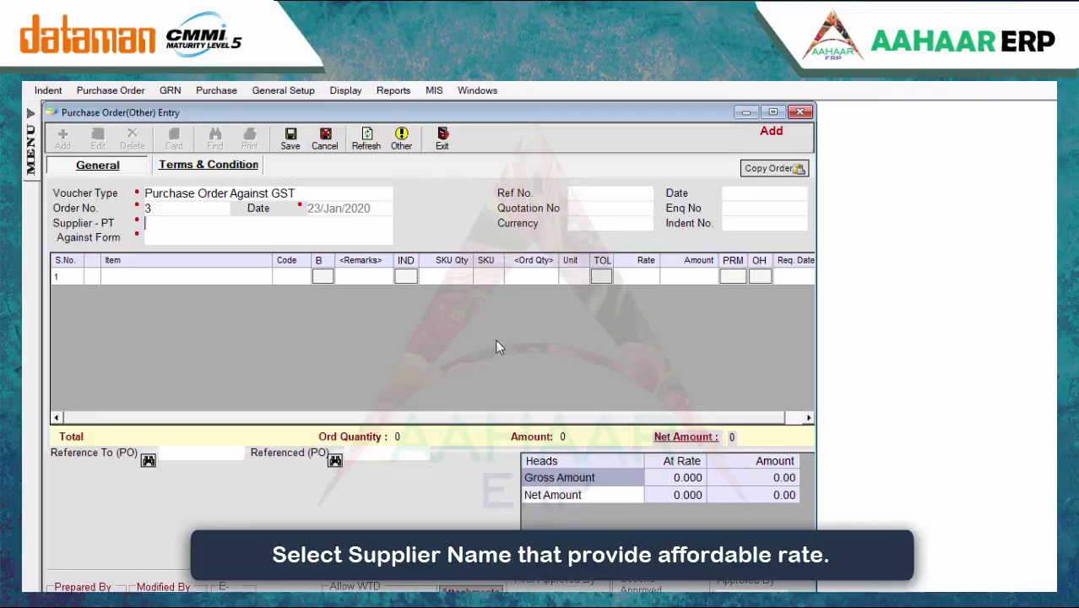
Set the order's supplier to A K Traders with Against Form NA and load the supplier's quotation dated 23/Jan/2020
{"action": "type", "text": "a"}
{"action": "key", "text": "Return"}
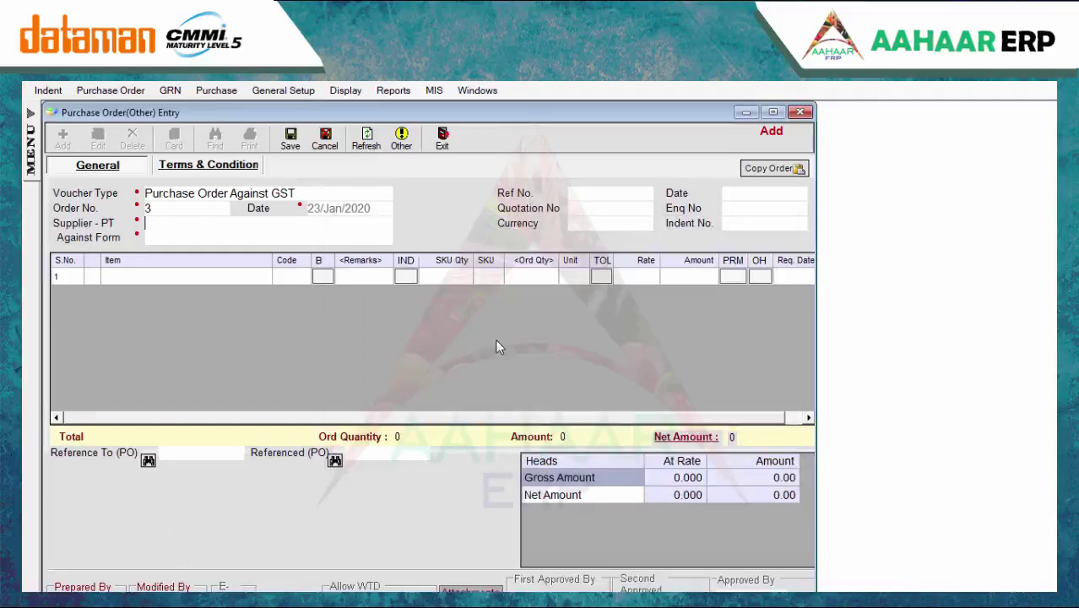
{"action": "key", "text": "Return"}
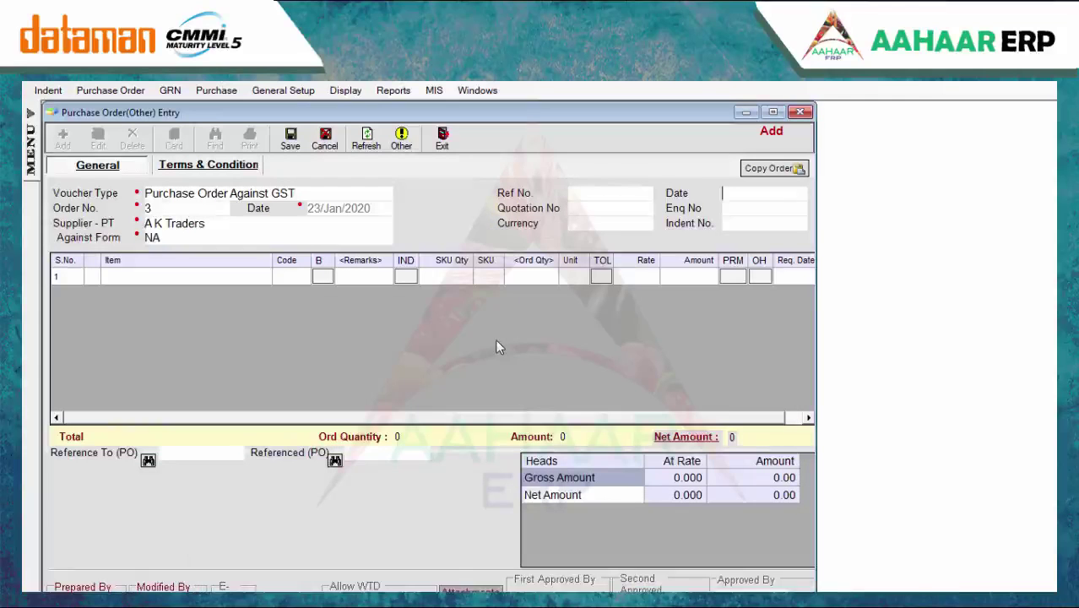
{"action": "key", "text": "Return"}
{"action": "key", "text": "Return"}
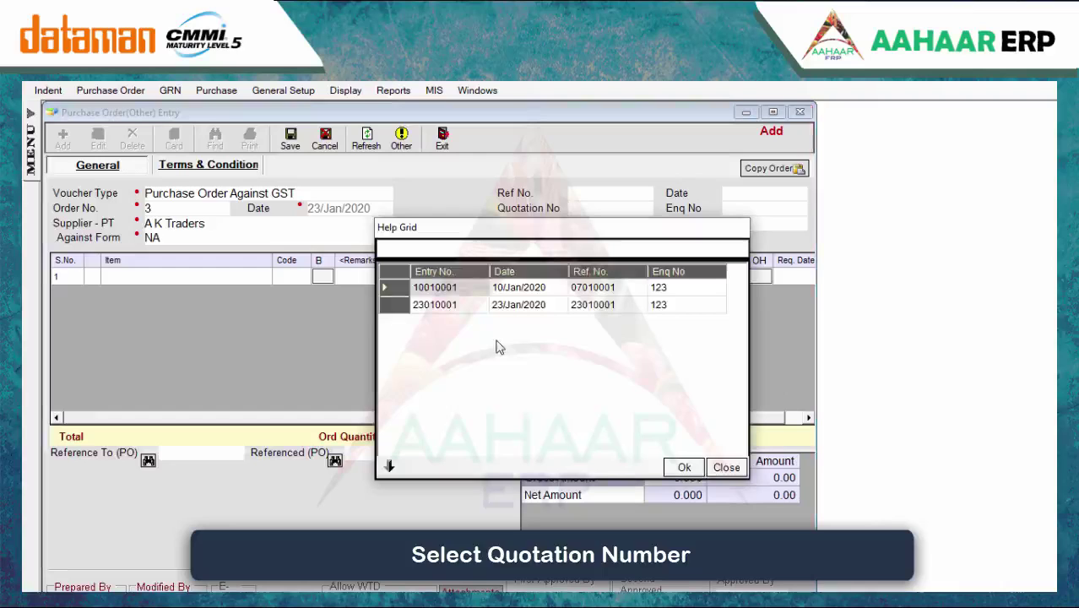
{"action": "key", "text": "Down"}
{"action": "key", "text": "Return"}
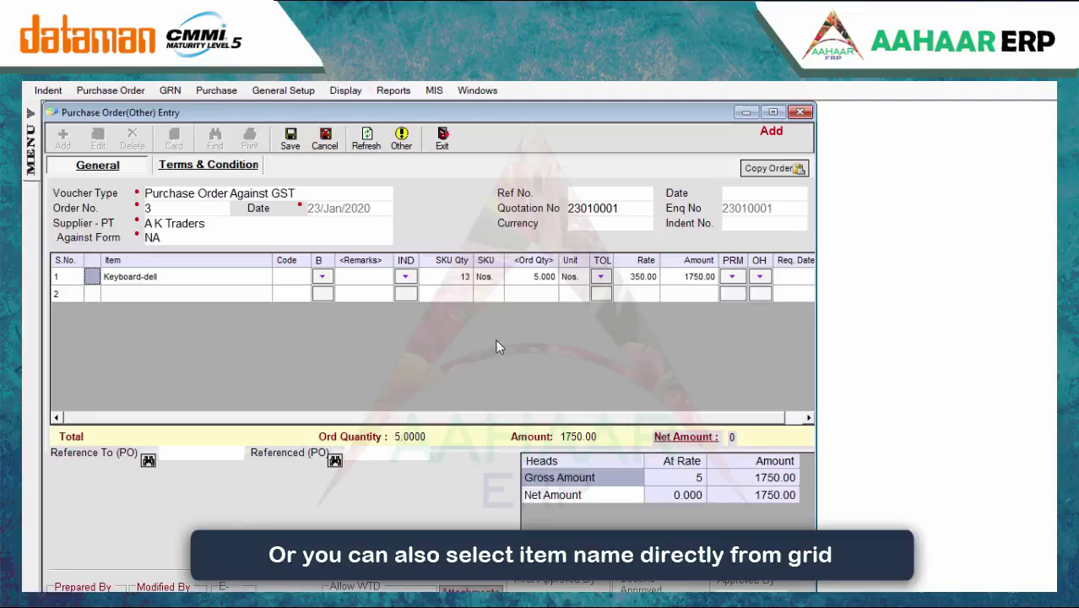
Open the indent details for the Keyboard-dell line of the purchase order
{"action": "key", "text": "Tab"}
{"action": "key", "text": "Tab"}
{"action": "key", "text": "Tab"}
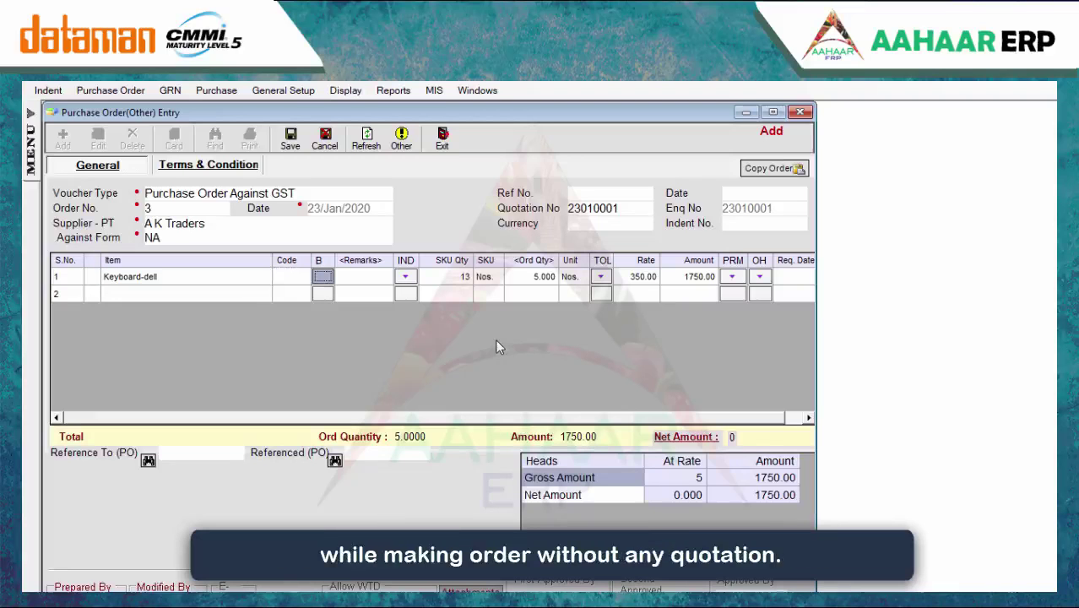
{"action": "key", "text": "Tab"}
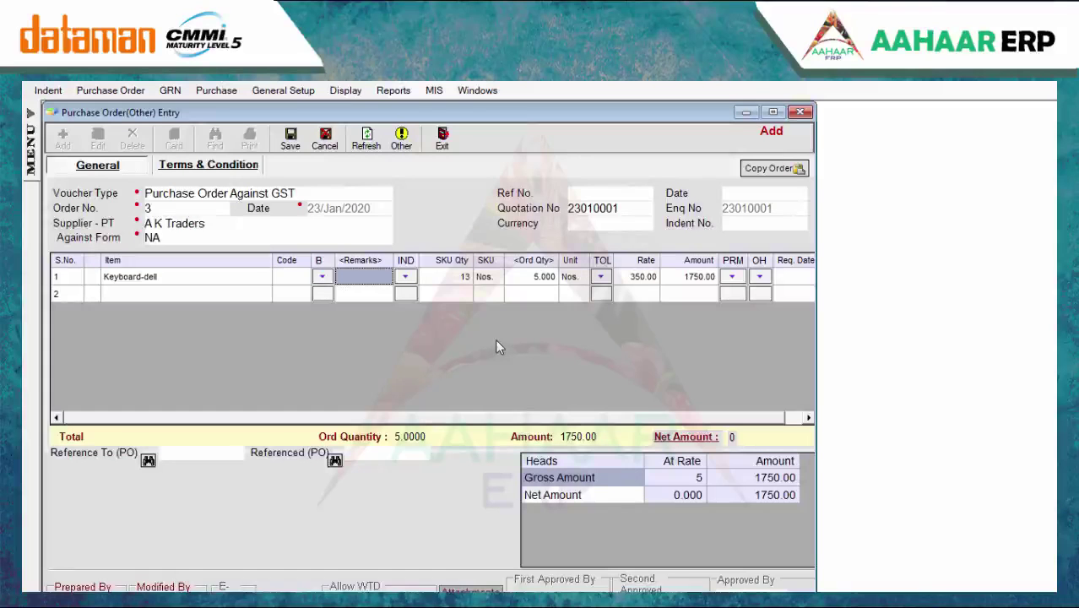
{"action": "key", "text": "Tab"}
{"action": "key", "text": "Down"}
Set the total order SKU quantity to 0 for the indent dated 07/Jan/2020 and 5 for the indent dated 23/Jan/2020
{"action": "key", "text": "Tab"}
{"action": "key", "text": "Tab"}
{"action": "key", "text": "Tab"}
{"action": "key", "text": "Tab"}
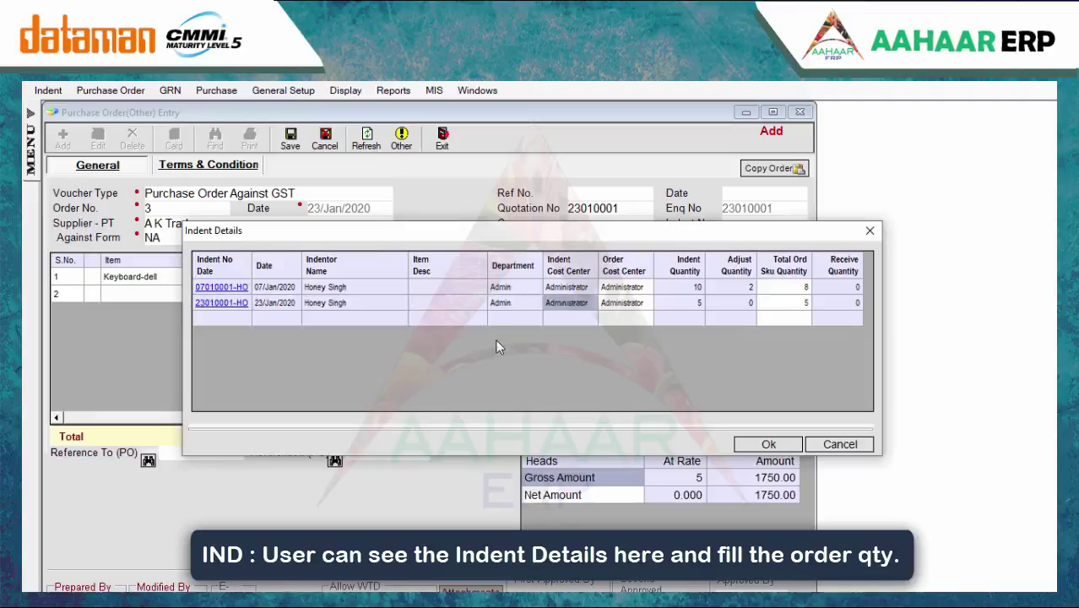
{"action": "key", "text": "Tab"}
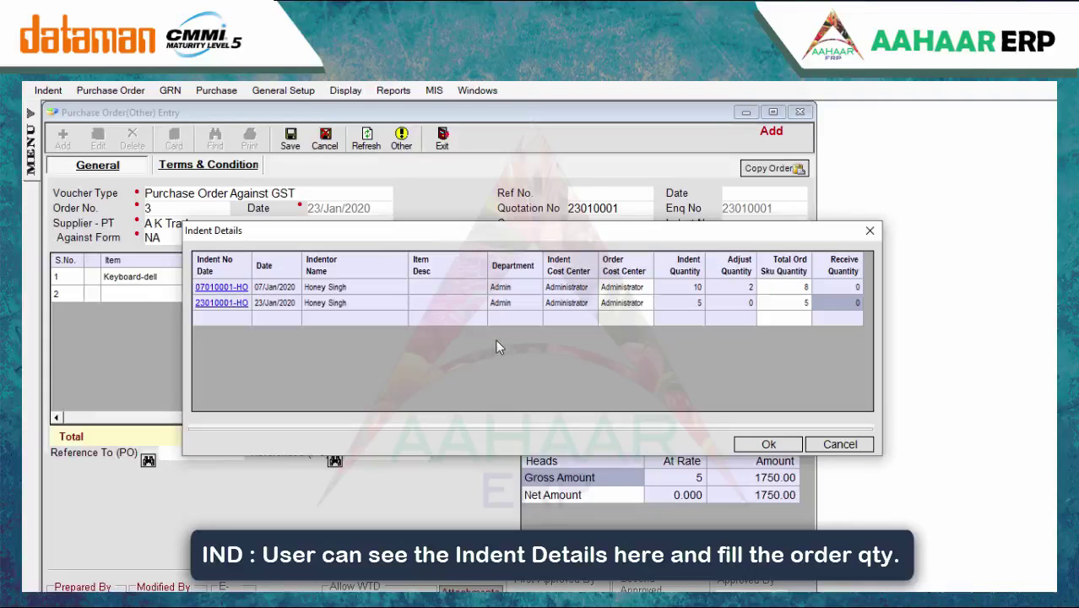
{"action": "key", "text": "shift+Tab"}
{"action": "type", "text": "5"}
{"action": "key", "text": "Up"}
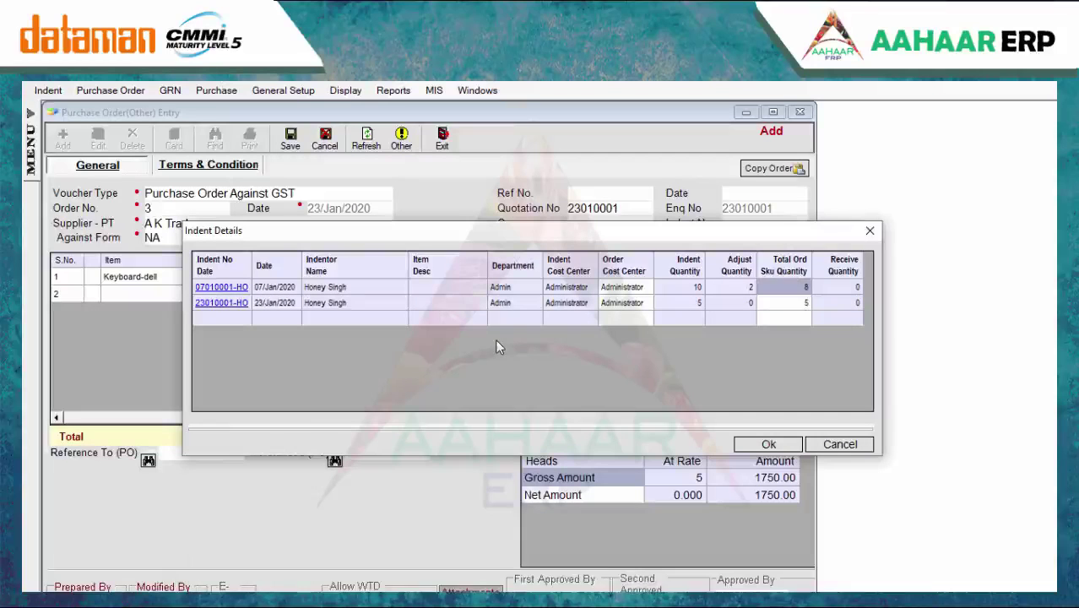
{"action": "type", "text": "0"}
{"action": "key", "text": "Down"}
{"action": "key", "text": "Tab"}
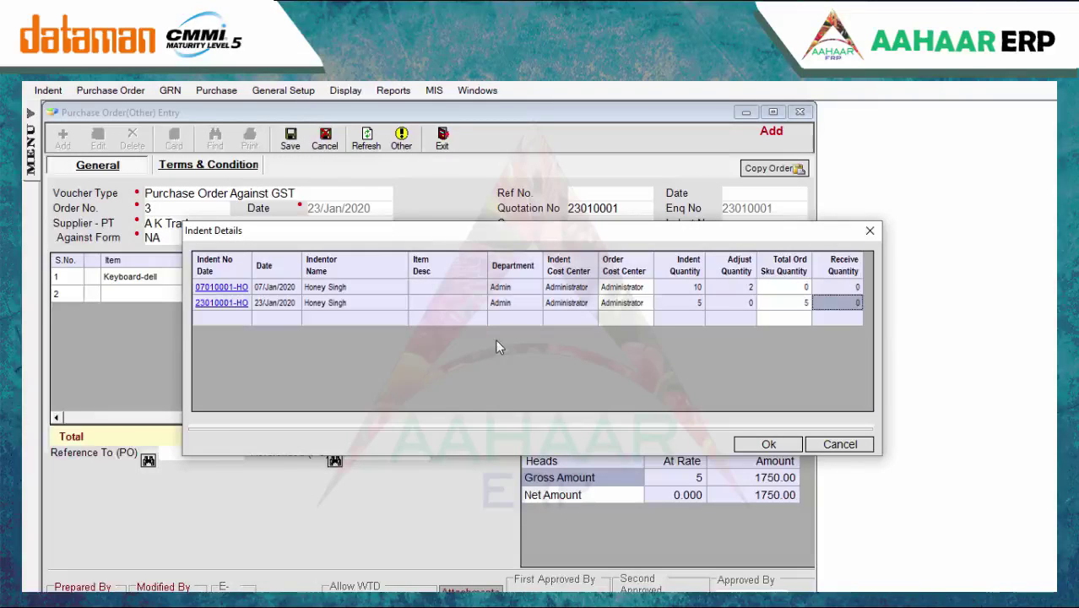
{"action": "left_click", "coordinate": [766, 442]}
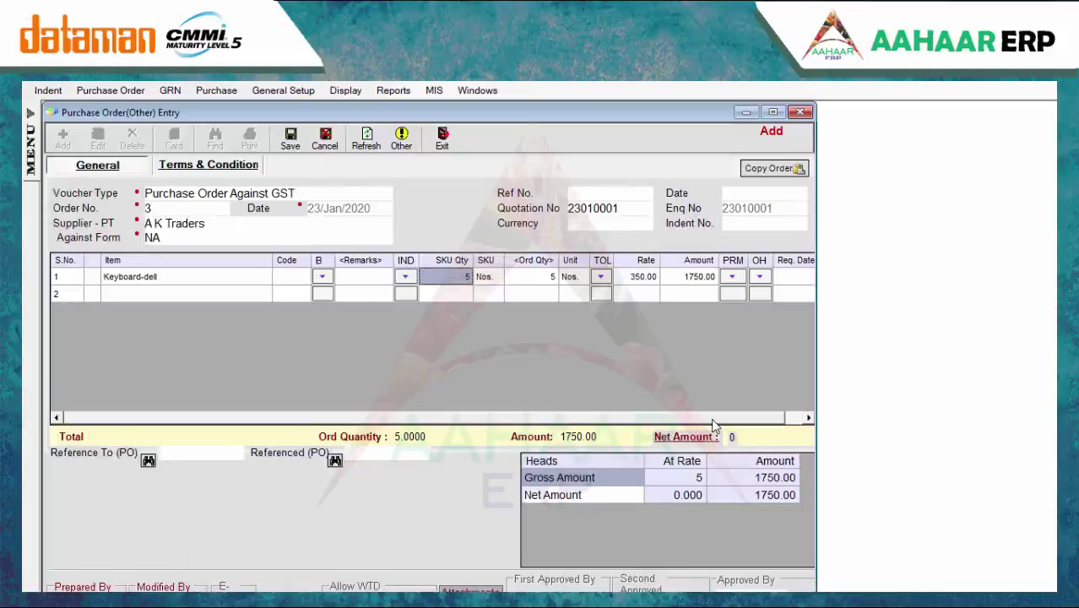
Save the purchase order and discard the blank new entry that follows
{"action": "key", "text": "Right"}
{"action": "key", "text": "Right"}
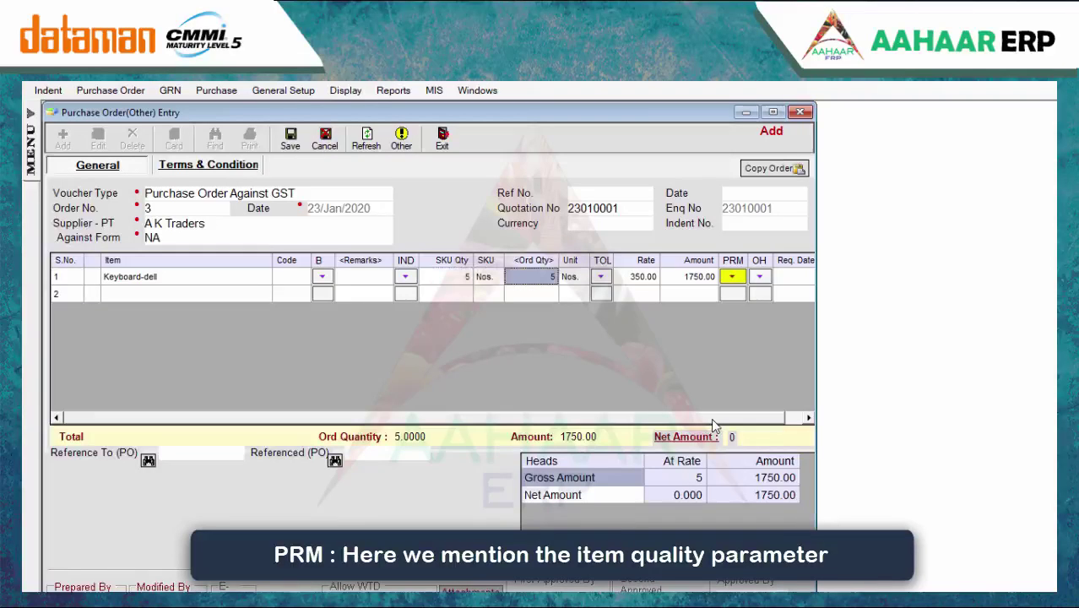
{"action": "key", "text": "Right"}
{"action": "key", "text": "Right"}
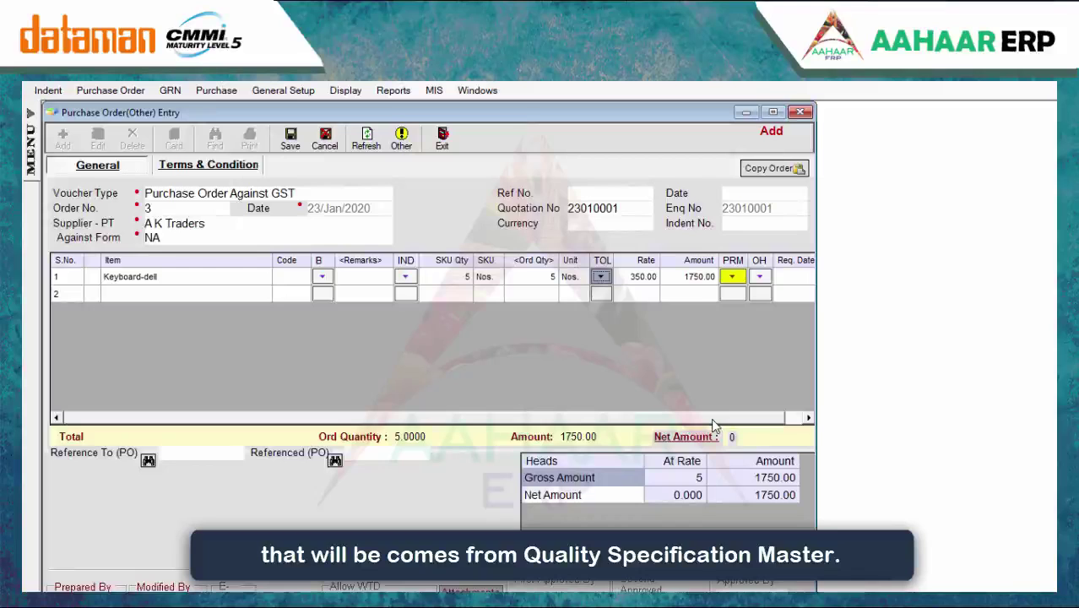
{"action": "key", "text": "Right"}
{"action": "key", "text": "ctrl+s"}
{"action": "key", "text": "Escape"}
{"action": "key", "text": "Escape"}
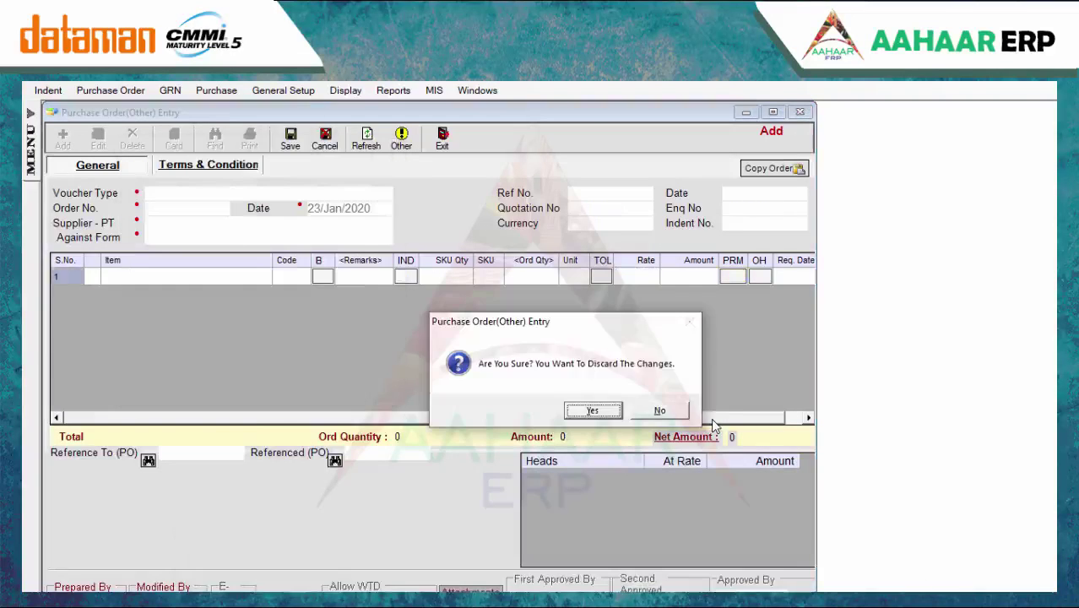
{"action": "key", "text": "Return"}
Give the saved purchase order its first, second and final approvals, accepting each save message
{"action": "left_click", "coordinate": [585, 595]}
{"action": "left_click", "coordinate": [628, 412]}
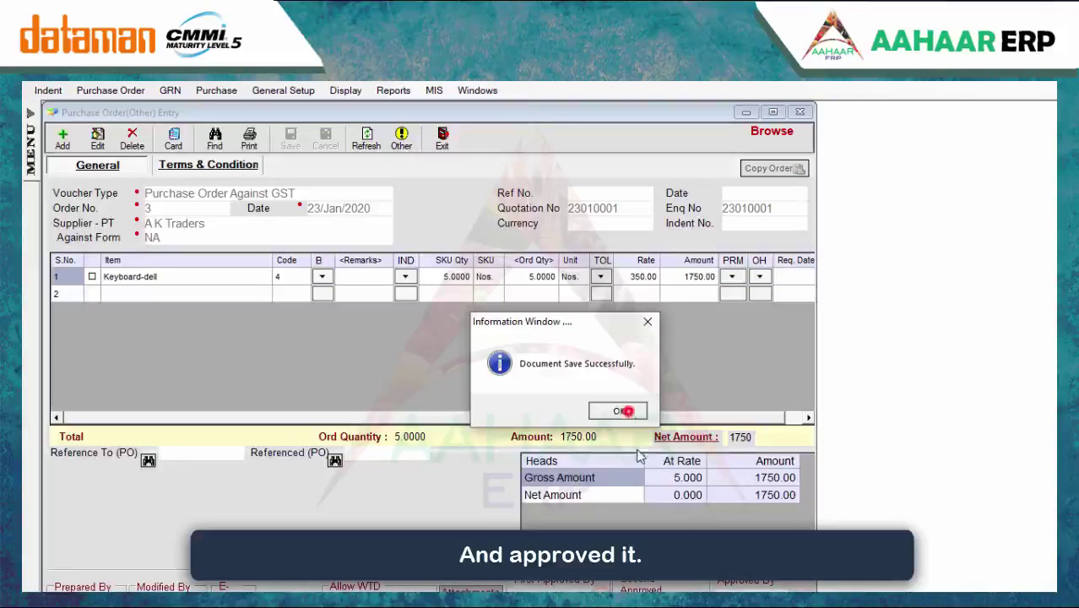
{"action": "left_click", "coordinate": [695, 593]}
{"action": "left_click", "coordinate": [611, 412]}
{"action": "left_click", "coordinate": [800, 592]}
{"action": "left_click", "coordinate": [618, 411]}
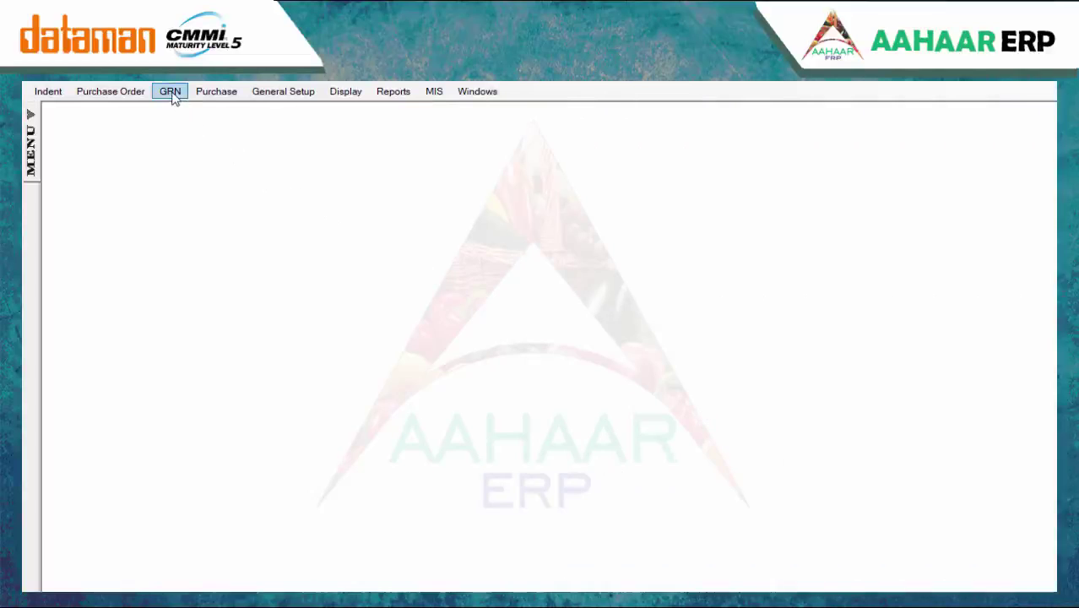
Start a new Store GRN of type Purchase Challan For Store with party challan number 111 dated 23/Jan/2020
{"action": "left_click", "coordinate": [172, 94]}
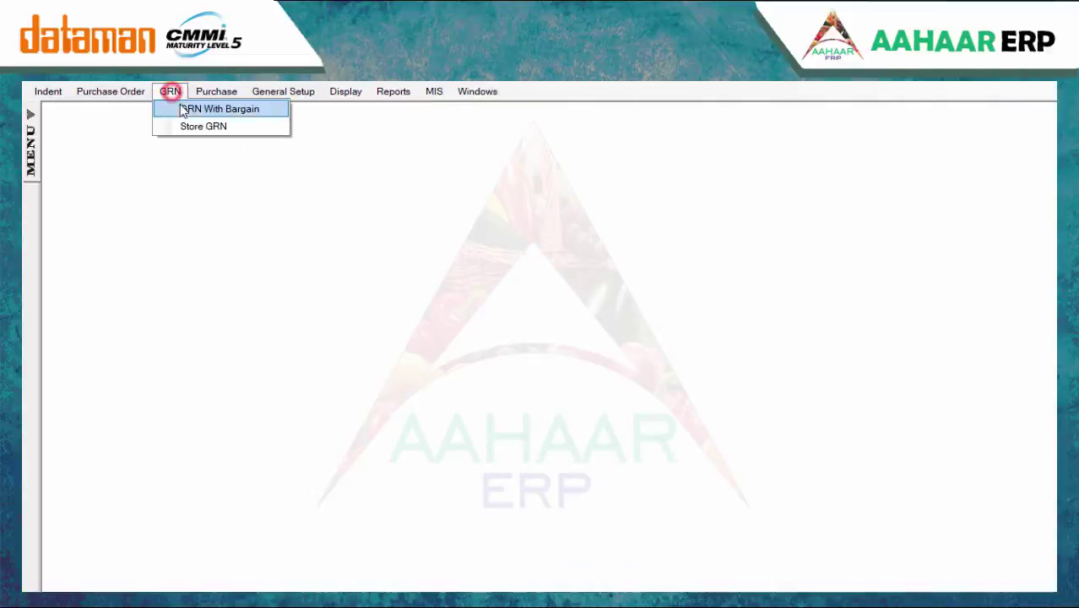
{"action": "left_click", "coordinate": [186, 128]}
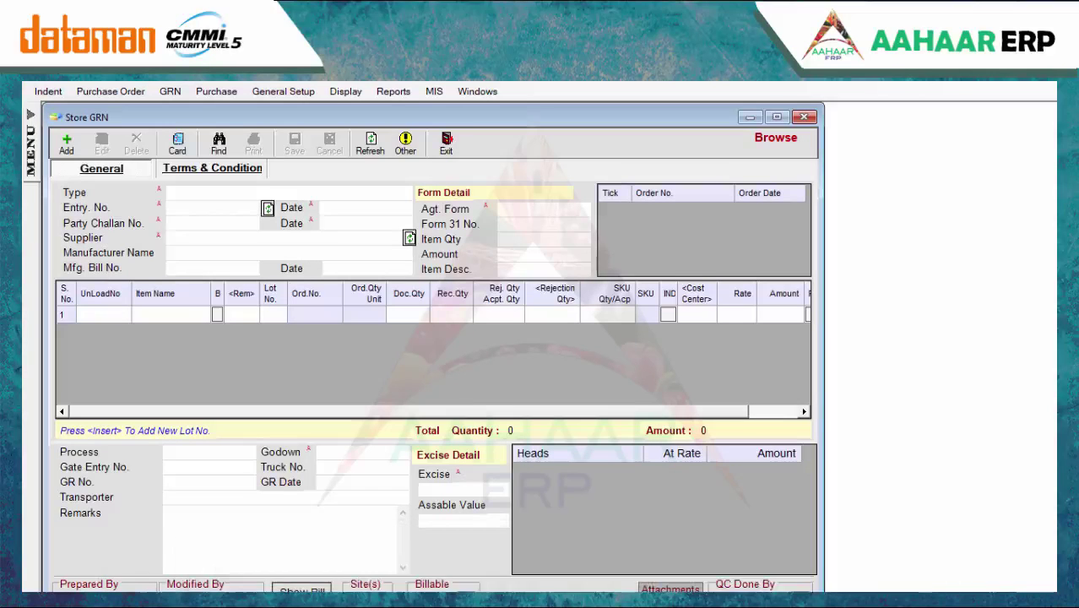
{"action": "left_click", "coordinate": [66, 142]}
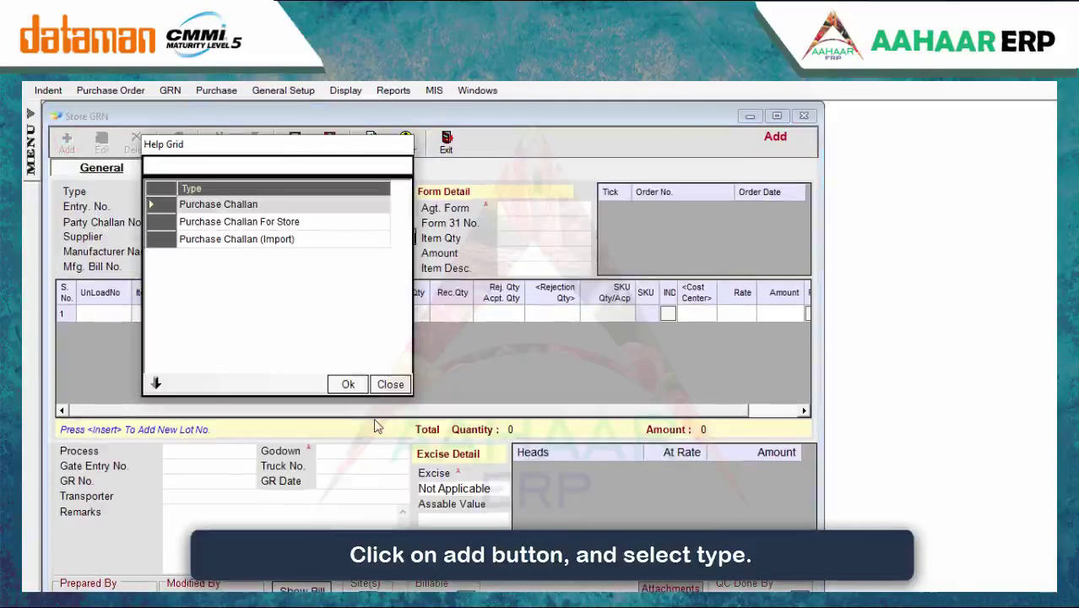
{"action": "key", "text": "Down"}
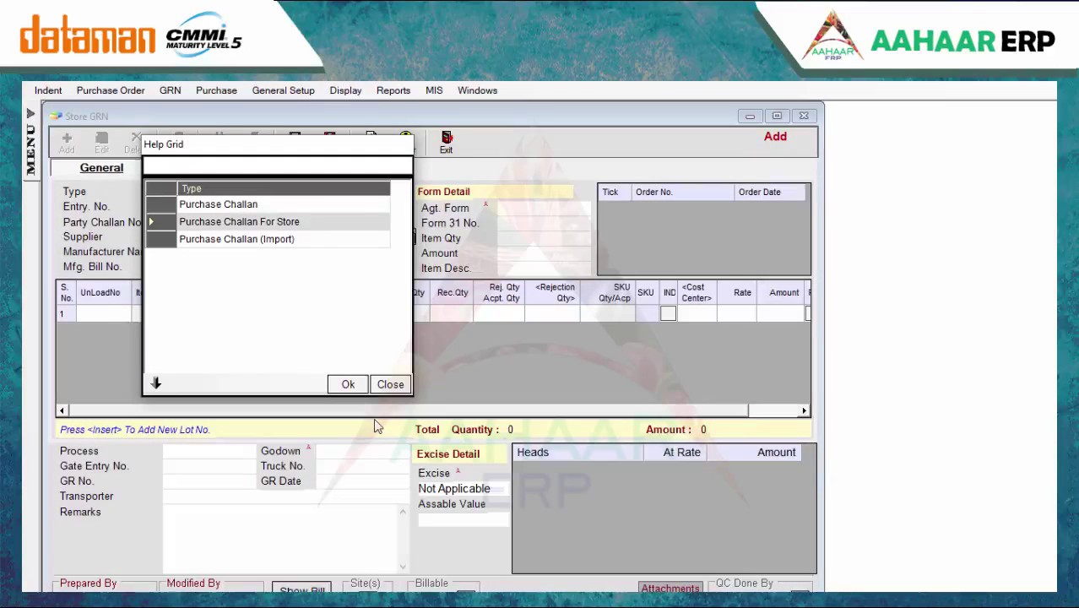
{"action": "key", "text": "Return"}
{"action": "type", "text": "111"}
{"action": "key", "text": "Return"}
{"action": "type", "text": "23/Jan/2020"}
{"action": "key", "text": "Return"}
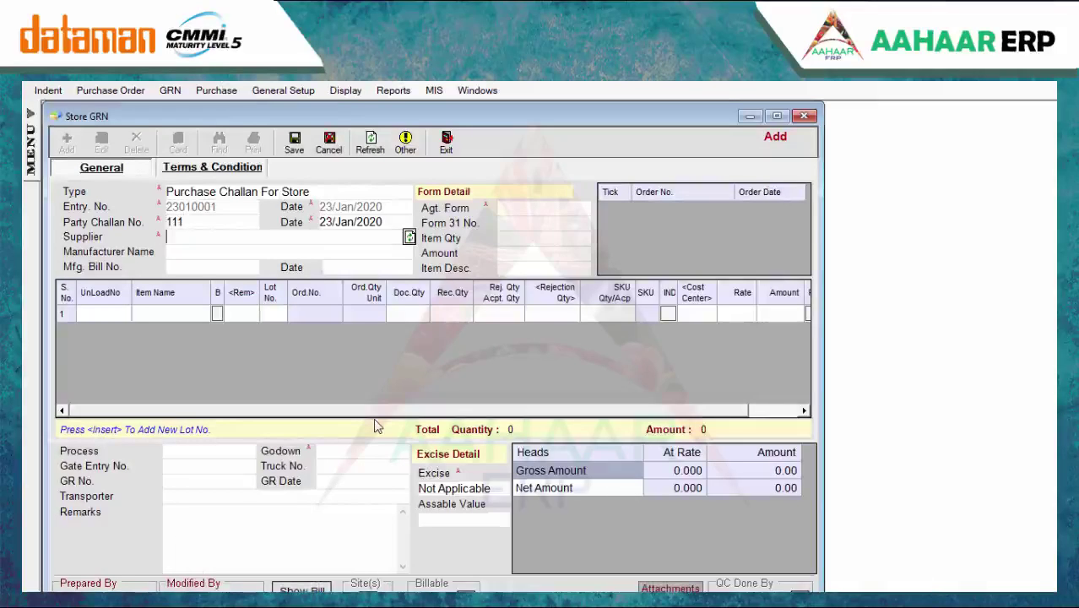
Set the GRN's supplier to A K Traders and enter manufacturer bill number 888 dated 23/Jan/2020
{"action": "key", "text": "Return"}
{"action": "key", "text": "Return"}
{"action": "type", "text": "888"}
{"action": "key", "text": "Return"}
{"action": "type", "text": "23"}
{"action": "key", "text": "Return"}
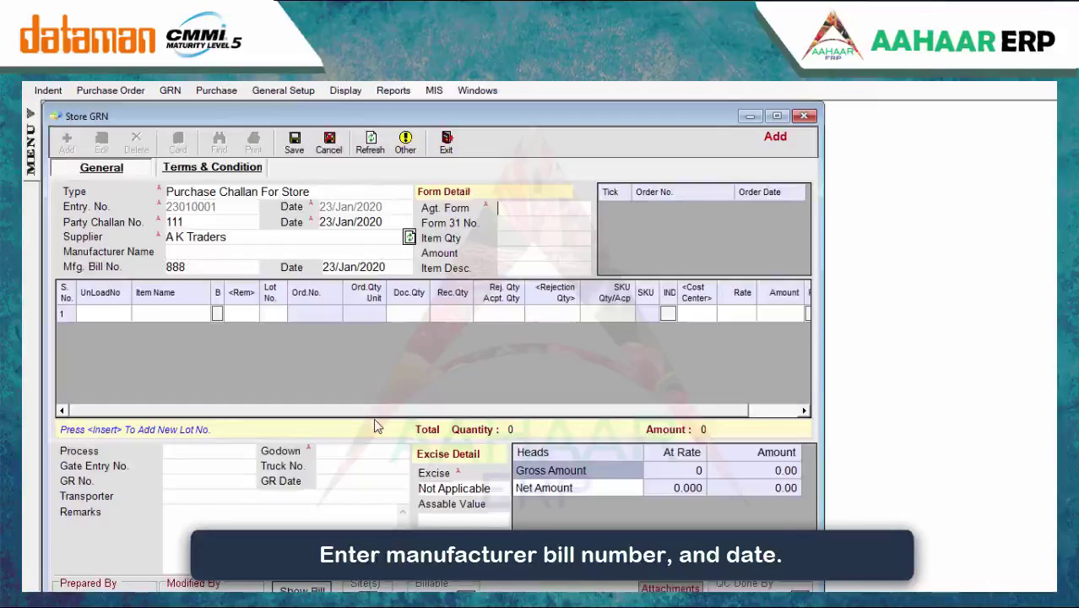
Set Agt. Form to NA and load the supplier's purchase order dated 23/01/2020 into the GRN
{"action": "type", "text": "n"}
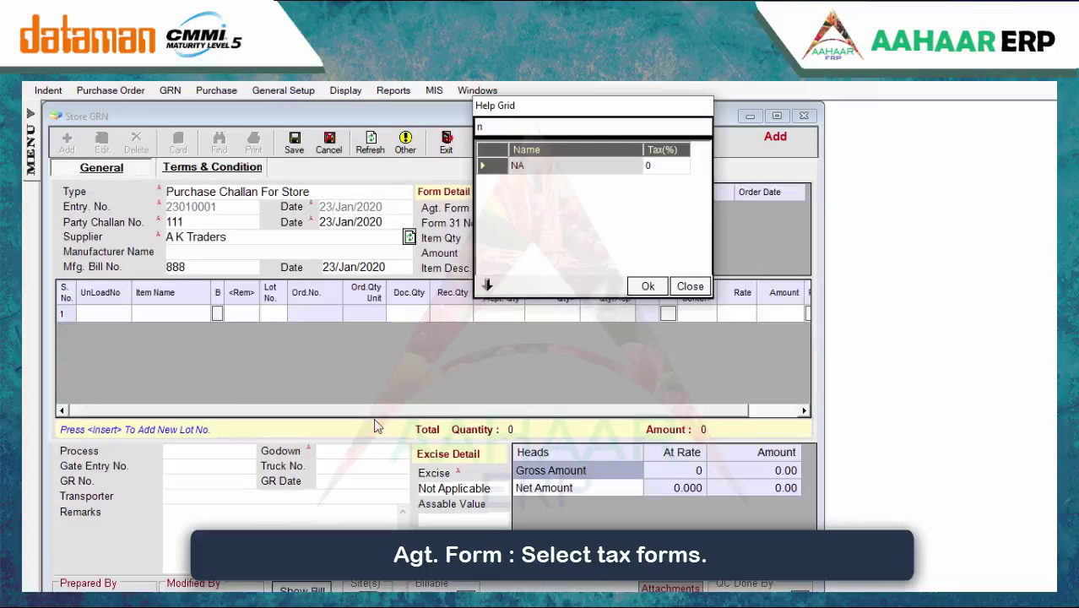
{"action": "key", "text": "Return"}
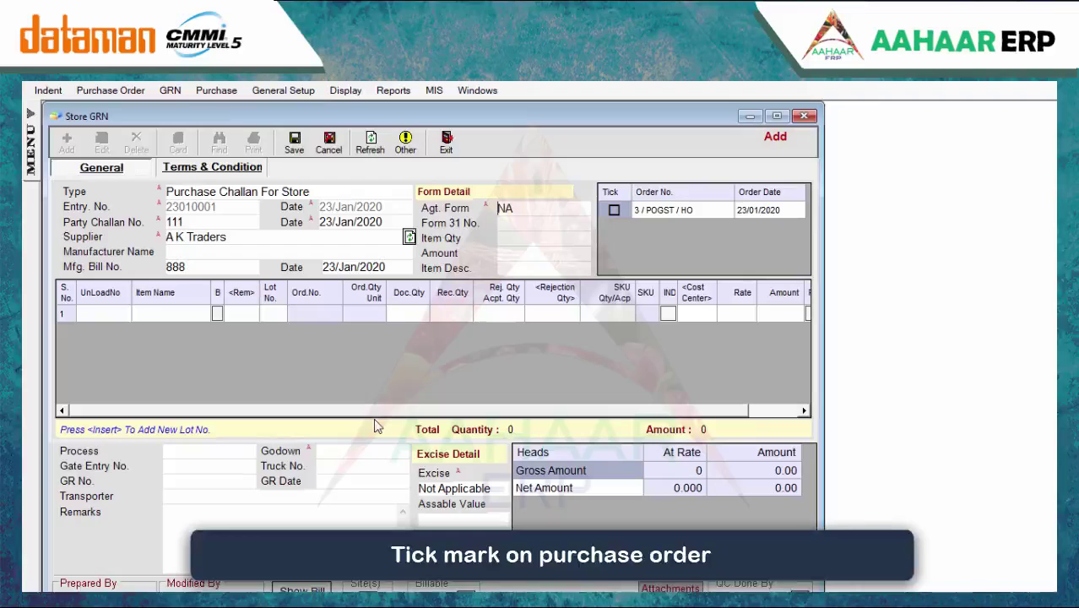
{"action": "left_click", "coordinate": [617, 211]}
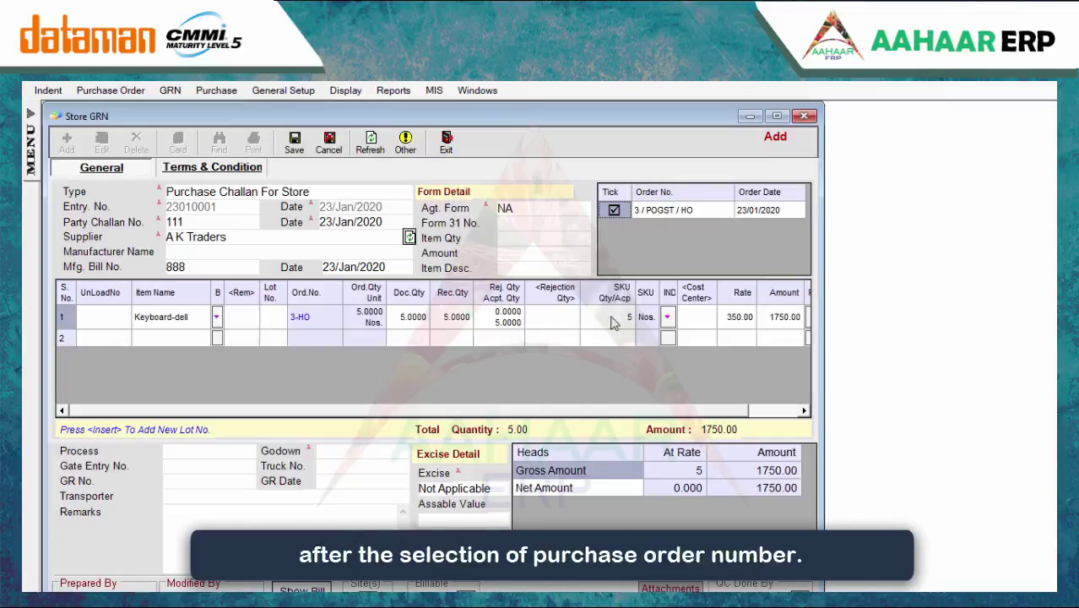
Set the cost center of the GRN's Keyboard-dell line to Administrator
{"action": "left_click_drag", "start_coordinate": [655, 410], "coordinate": [718, 410]}
{"action": "left_click", "coordinate": [643, 318]}
{"action": "key", "text": "Return"}
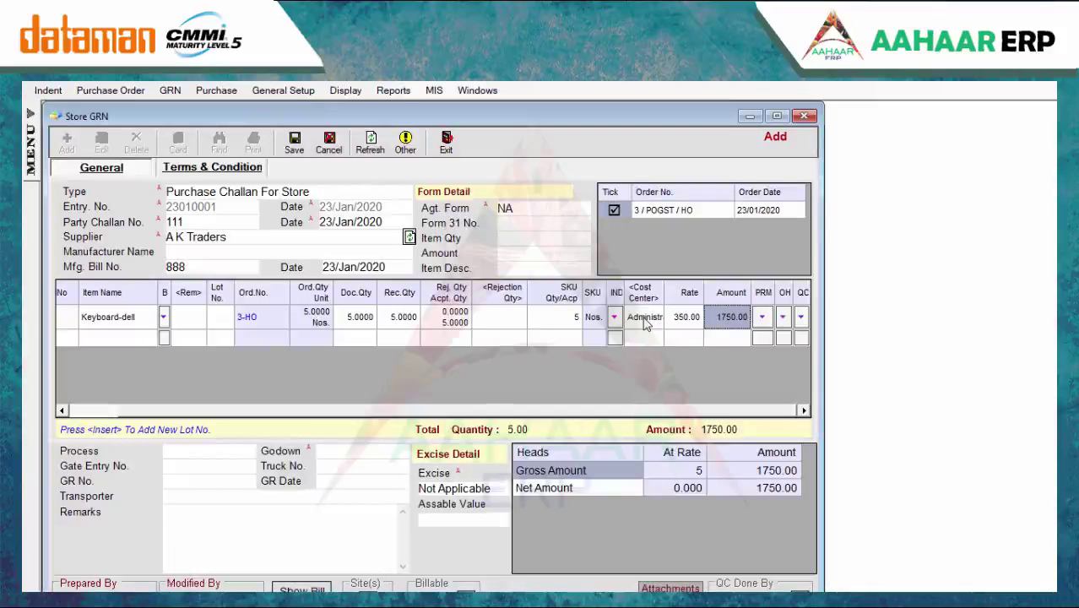
Set the GRN's godown to Godown-1 and link the gate entry dated 18/Jan/2020
{"action": "left_click", "coordinate": [375, 448]}
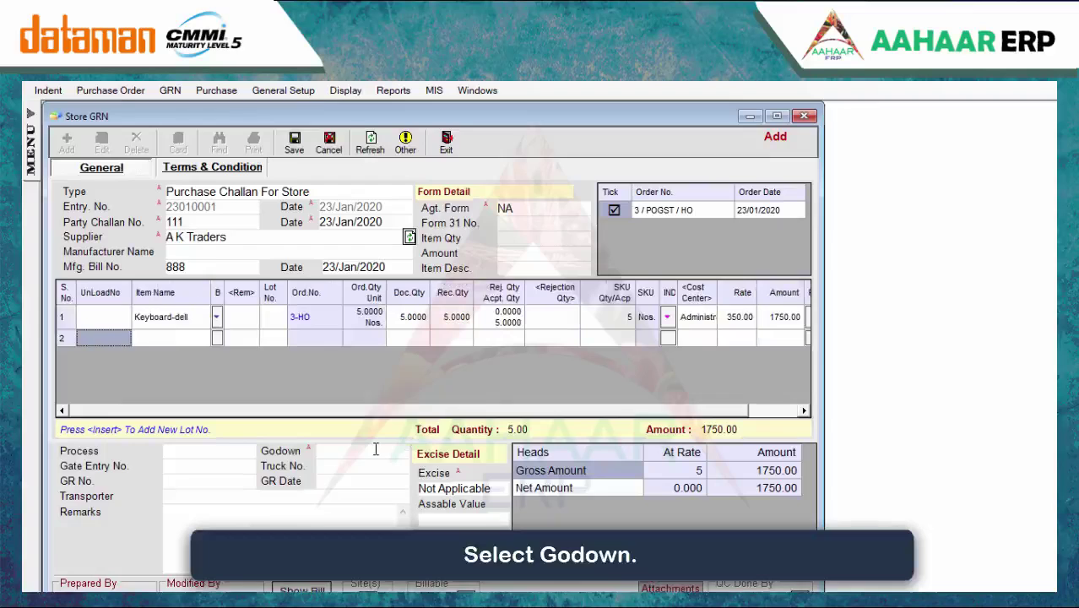
{"action": "key", "text": "Return"}
{"action": "key", "text": "Return"}
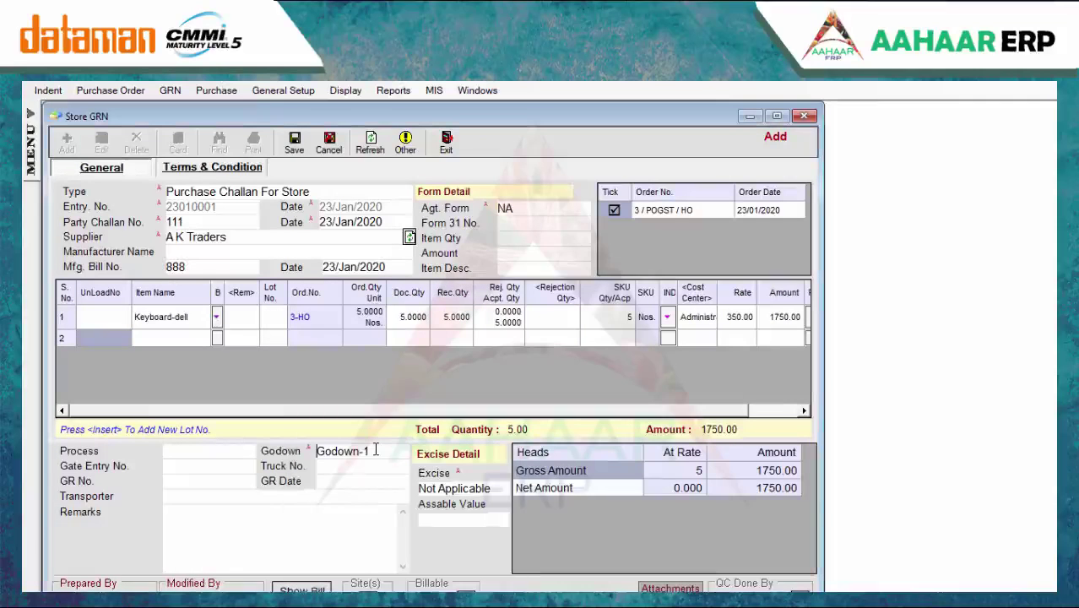
{"action": "key", "text": "Return"}
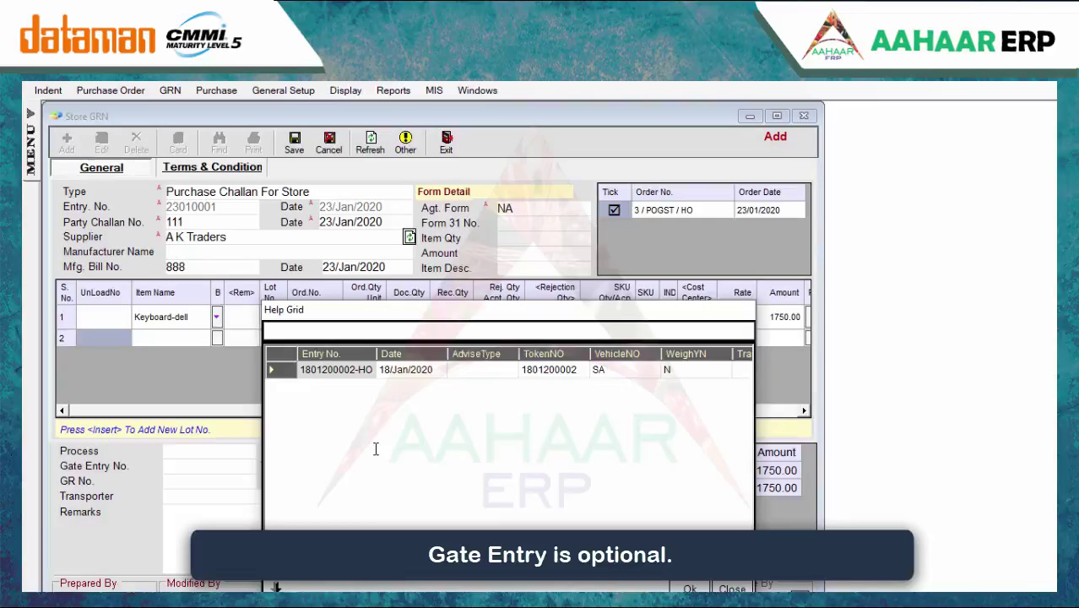
{"action": "key", "text": "Return"}
{"action": "key", "text": "Return"}
{"action": "key", "text": "Return"}
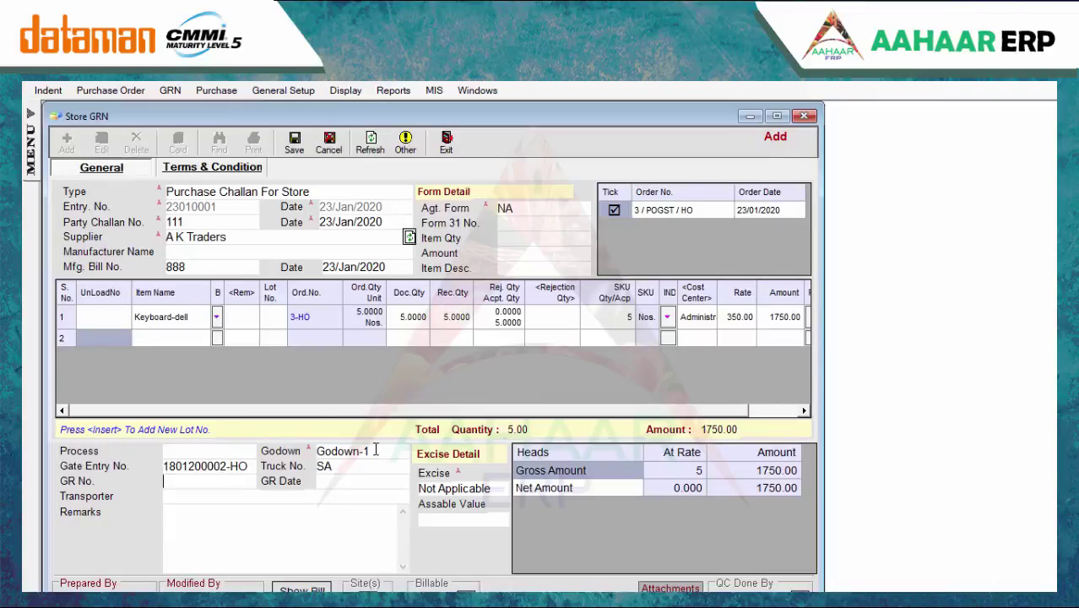
Save the Store GRN and approve it as QC done, discarding the blank new entry in between
{"action": "key", "text": "ctrl+s"}
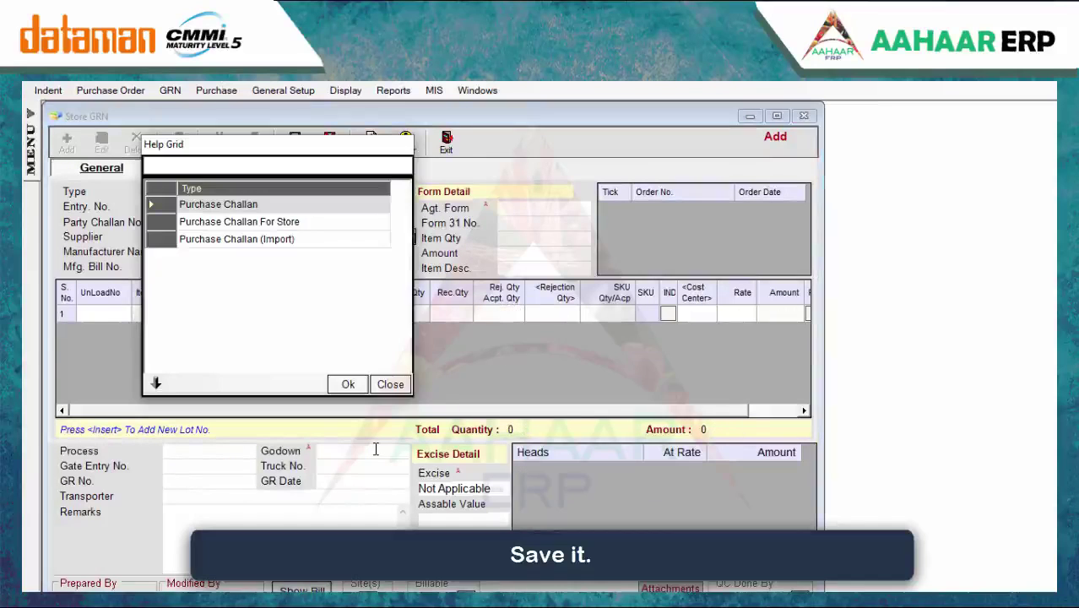
{"action": "key", "text": "Escape"}
{"action": "key", "text": "Escape"}
{"action": "key", "text": "Return"}
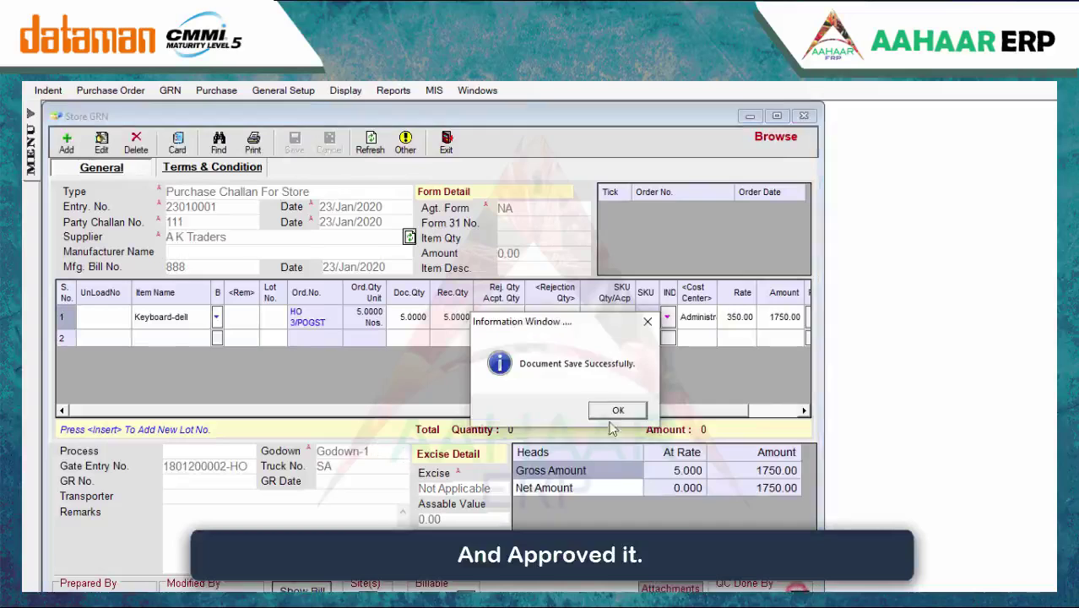
{"action": "left_click", "coordinate": [616, 410]}
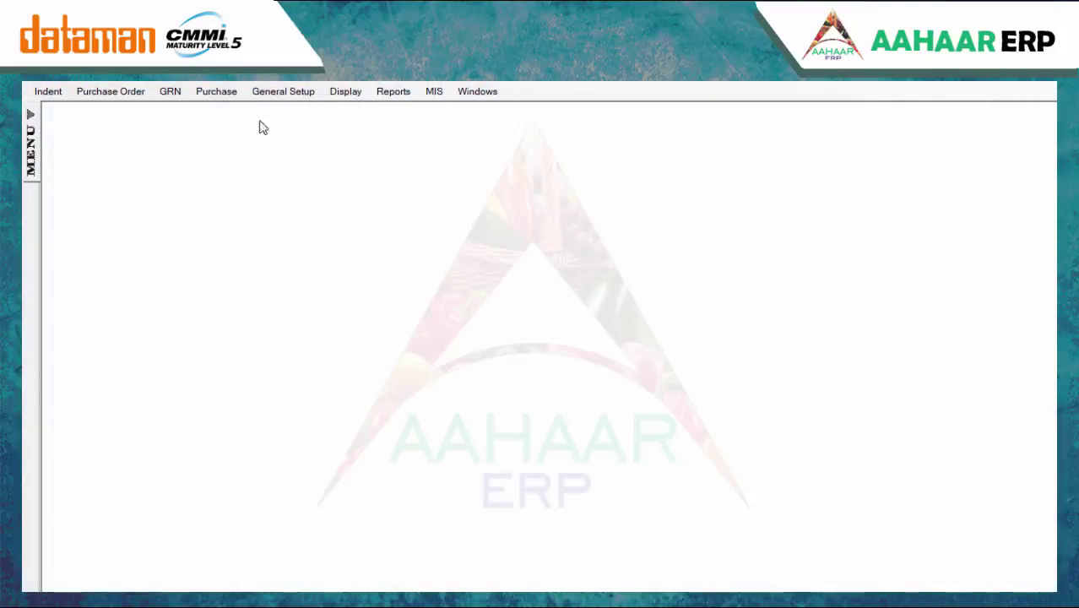
Open Purchase Bill Entry and start a new bill of type Purchase Bill Against GST
{"action": "left_click", "coordinate": [223, 92]}
{"action": "left_click", "coordinate": [237, 106]}
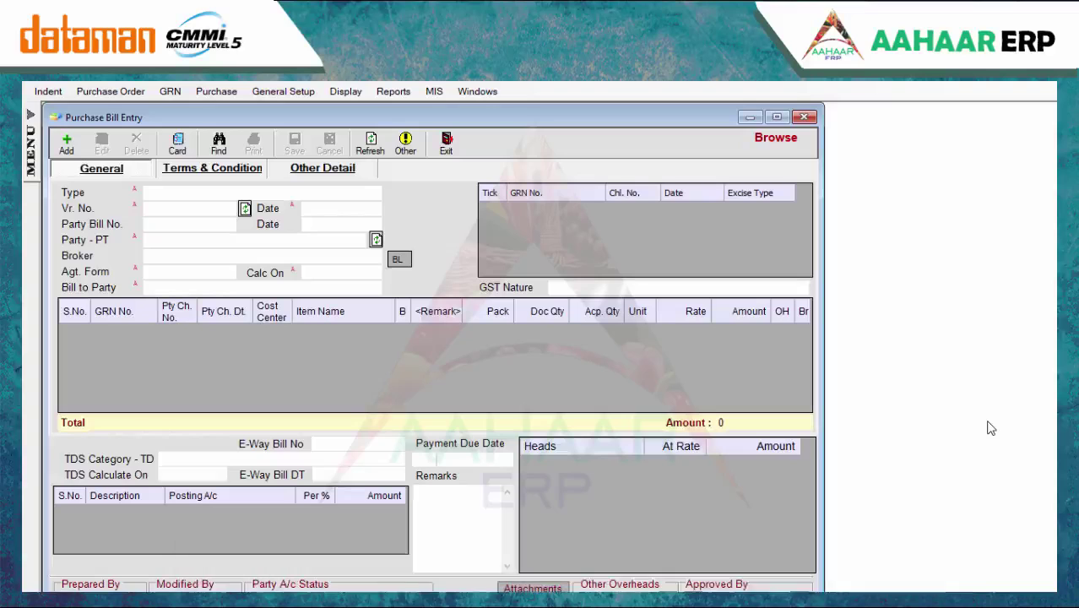
{"action": "left_click", "coordinate": [66, 144]}
{"action": "key", "text": "Down"}
{"action": "key", "text": "Down"}
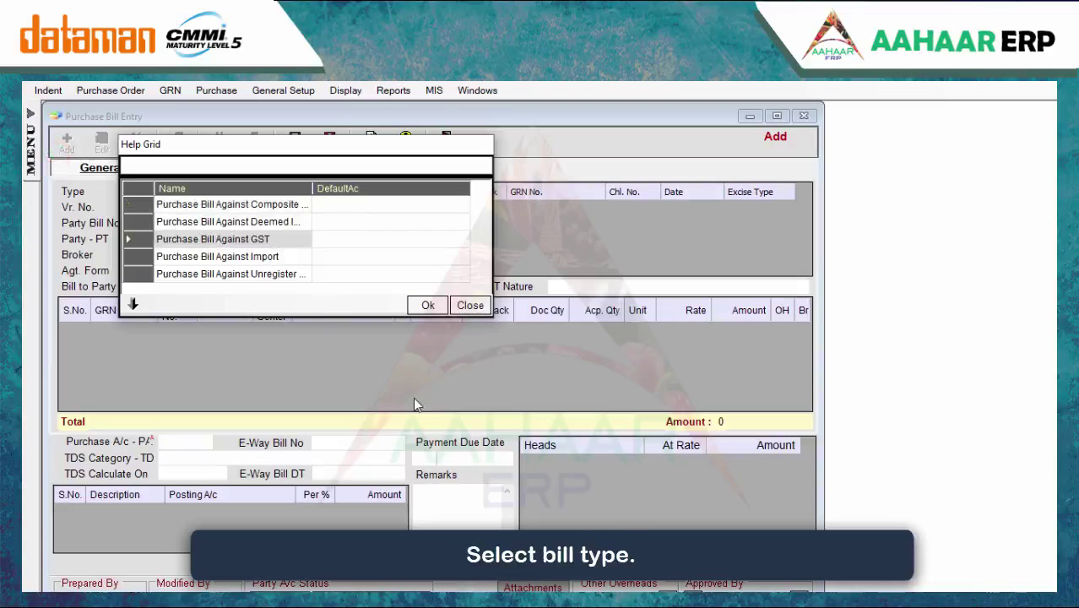
{"action": "key", "text": "Return"}
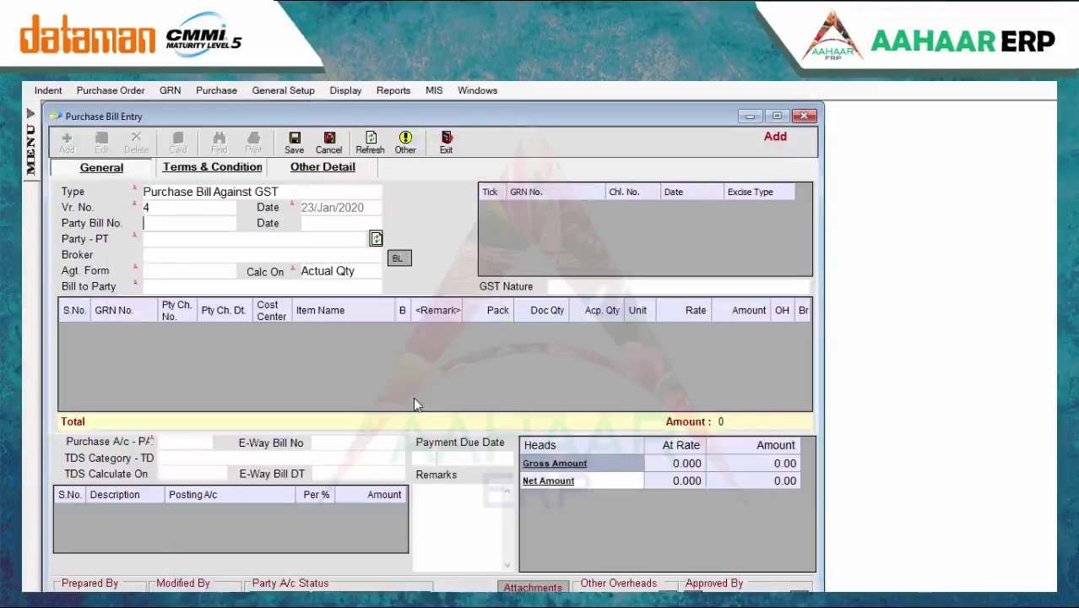
Enter party bill number 111 dated 23/Jan/2020 for A K Traders and load the party's GRN dated 23/Jan/2020
{"action": "type", "text": "111"}
{"action": "key", "text": "Return"}
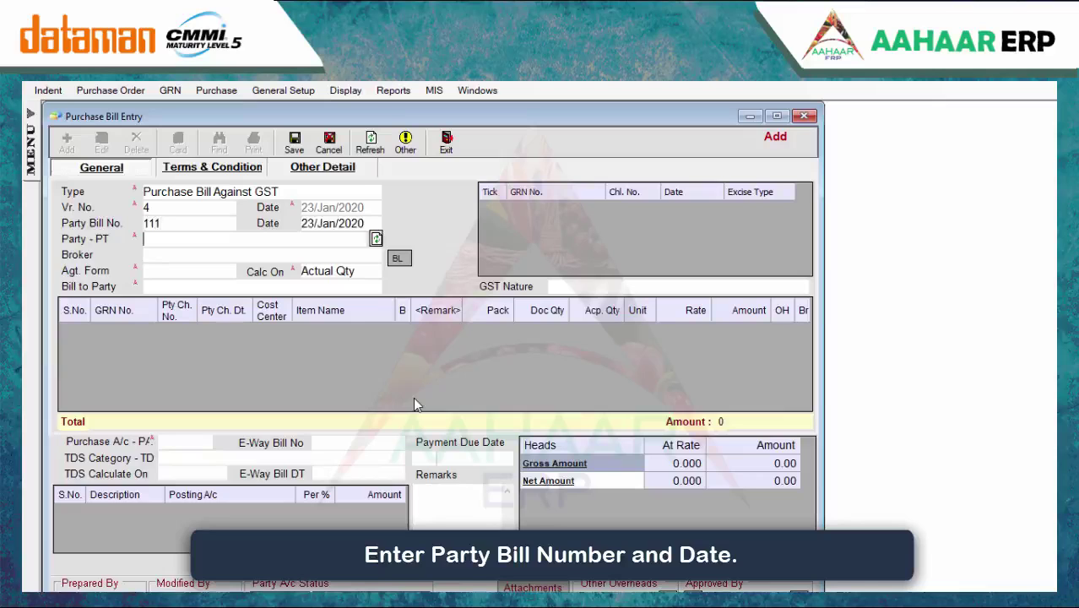
{"action": "key", "text": "Return"}
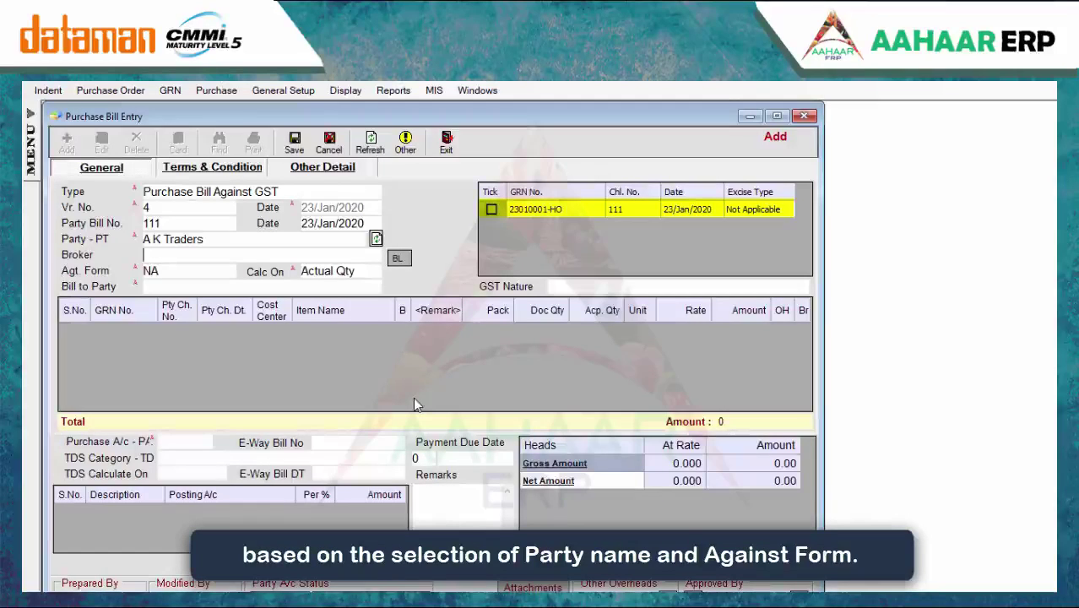
{"action": "left_click", "coordinate": [494, 211]}
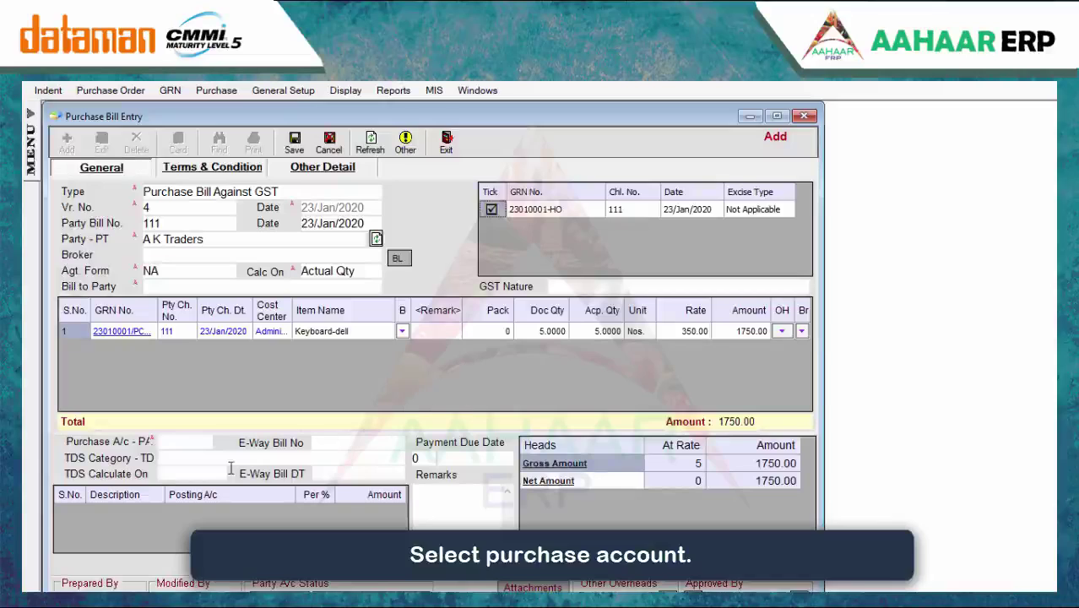
Set the purchase bill's purchase account to Direct and move on to the amount heads
{"action": "left_click", "coordinate": [164, 442]}
{"action": "key", "text": "Return"}
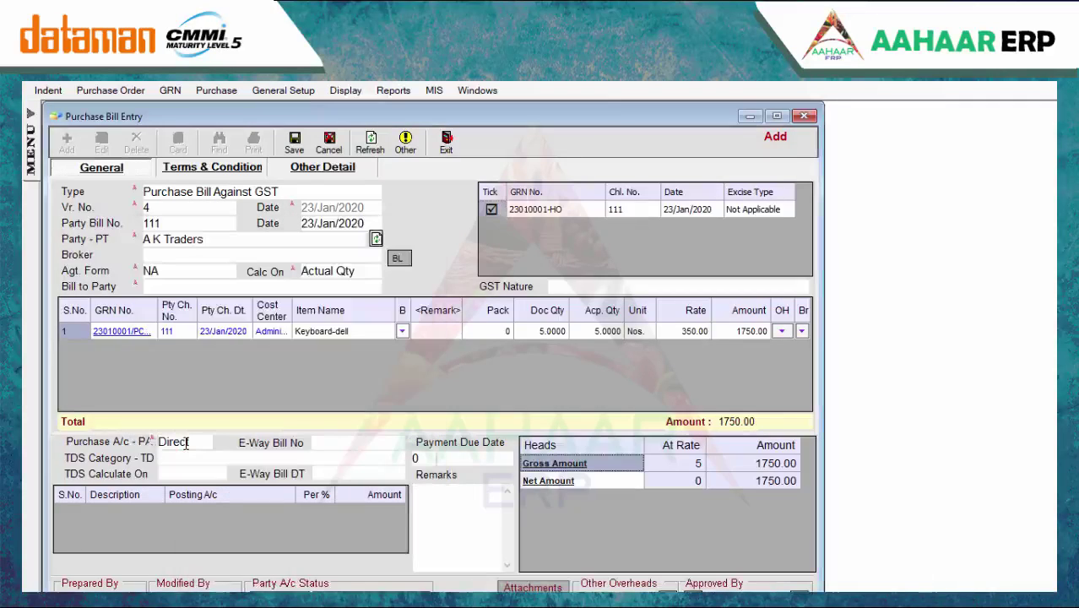
{"action": "key", "text": "Return"}
{"action": "key", "text": "Return"}
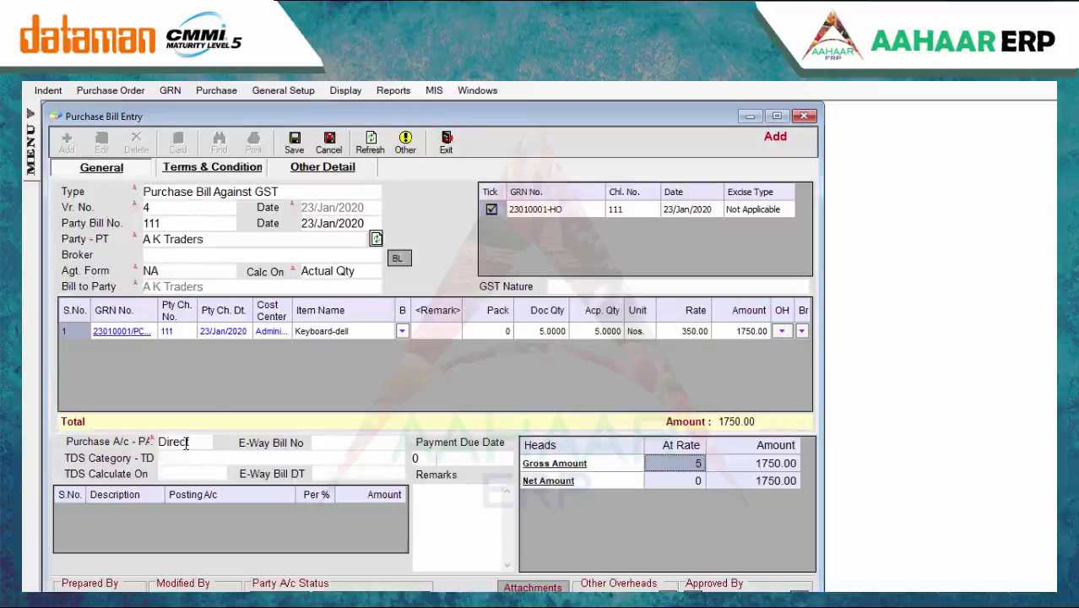
Assign posting accounts to the Gross Amount and Net Amount heads in the Structure Header, and save the purchase bill
{"action": "right_click", "coordinate": [644, 480]}
{"action": "left_click", "coordinate": [680, 523]}
{"action": "left_click", "coordinate": [643, 258]}
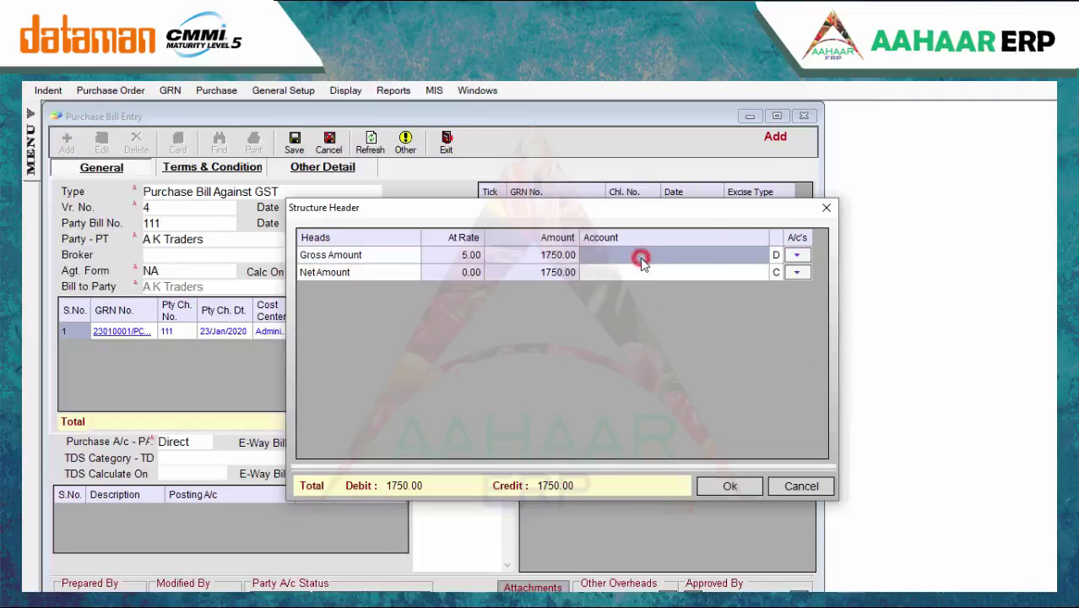
{"action": "key", "text": "Return"}
{"action": "key", "text": "Down"}
{"action": "type", "text": "A"}
{"action": "key", "text": "Return"}
{"action": "left_click", "coordinate": [729, 486]}
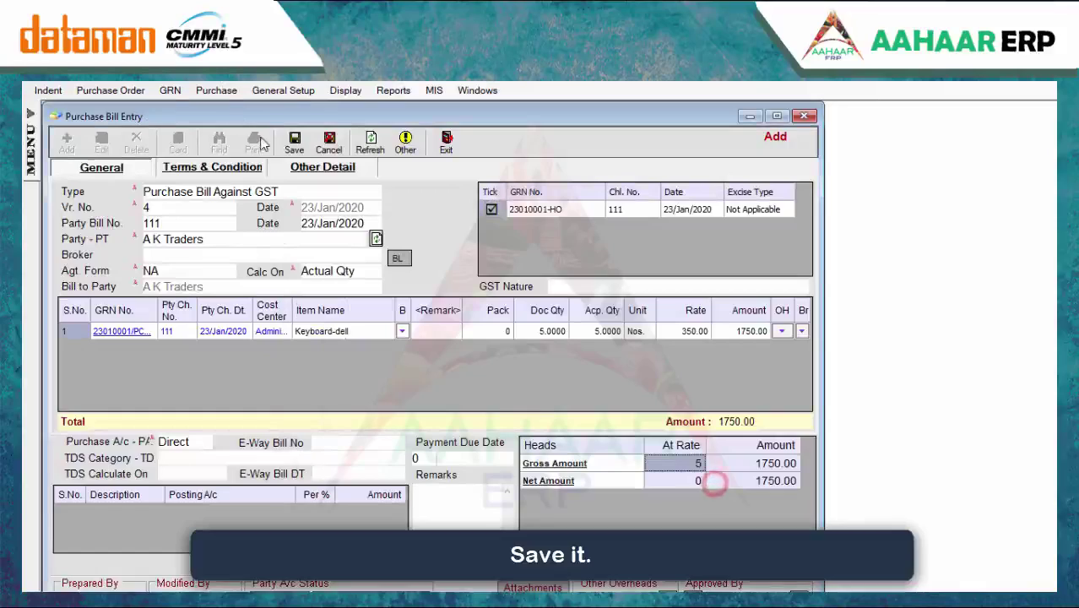
{"action": "left_click", "coordinate": [294, 142]}
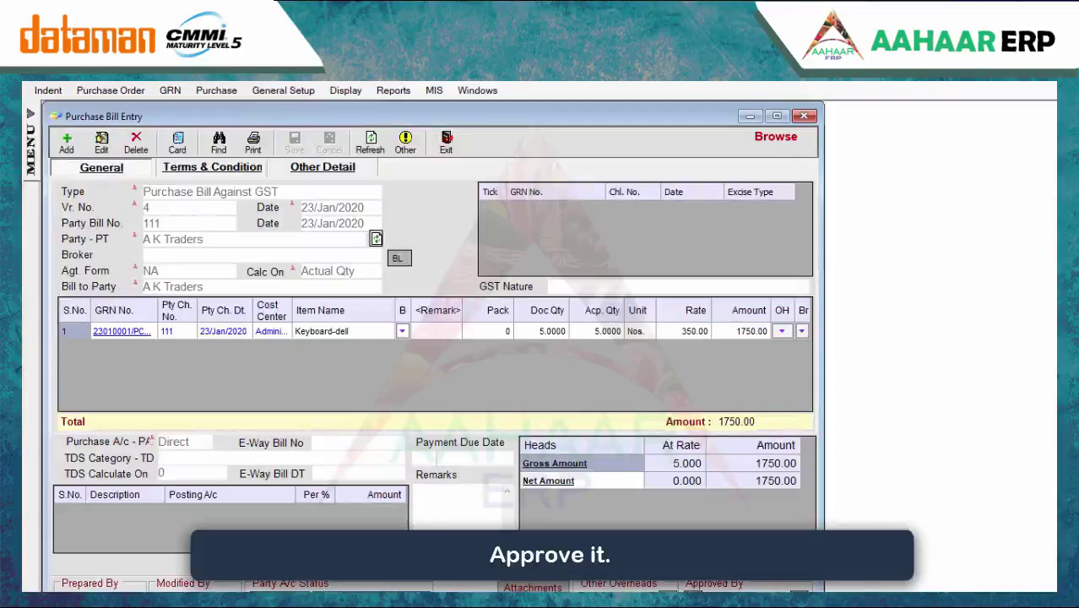
{"action": "left_click", "coordinate": [614, 409]}
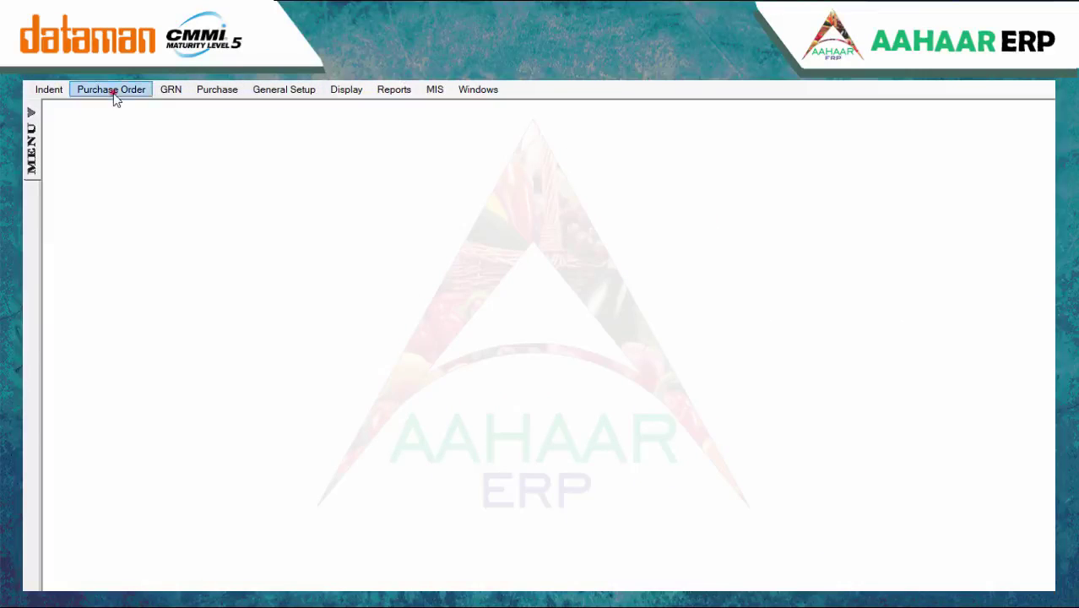
Open Purchase Bargain and start a new entry of type Purchase Bargain Against GST
{"action": "left_click", "coordinate": [112, 89]}
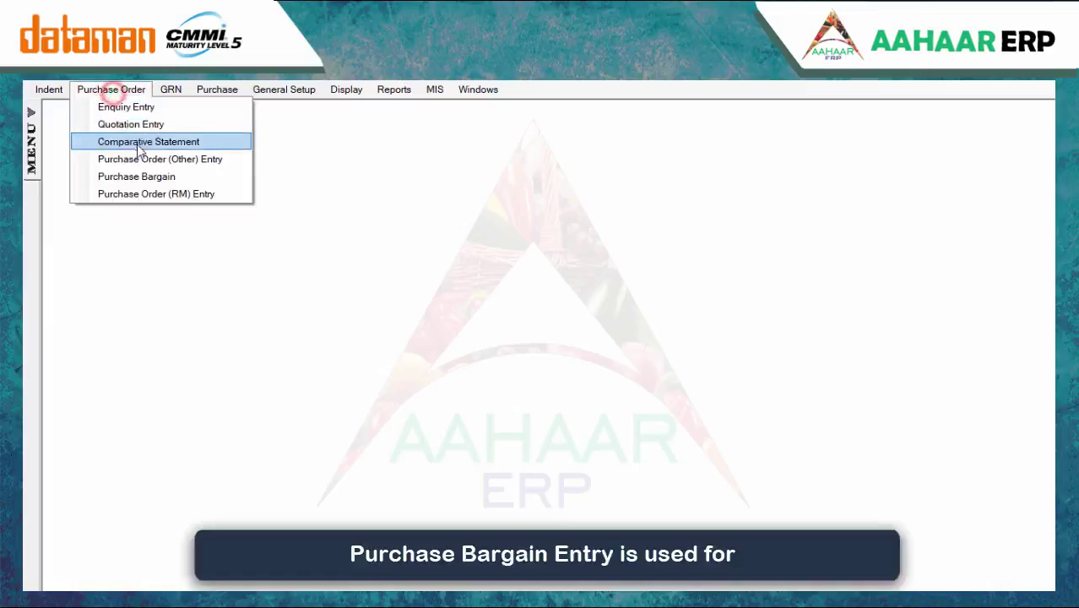
{"action": "left_click", "coordinate": [139, 173]}
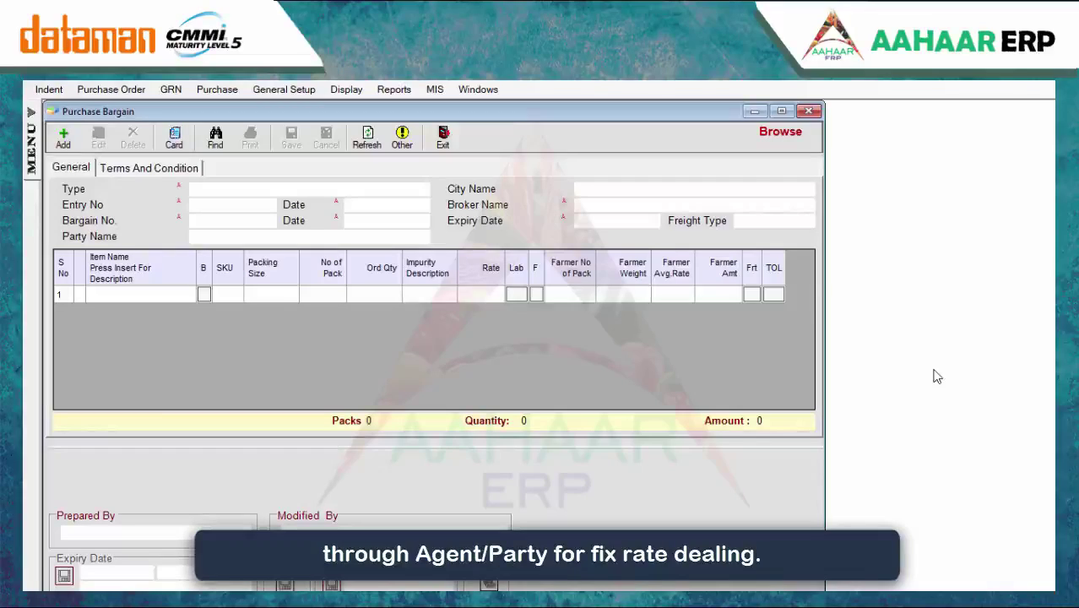
{"action": "left_click", "coordinate": [63, 138]}
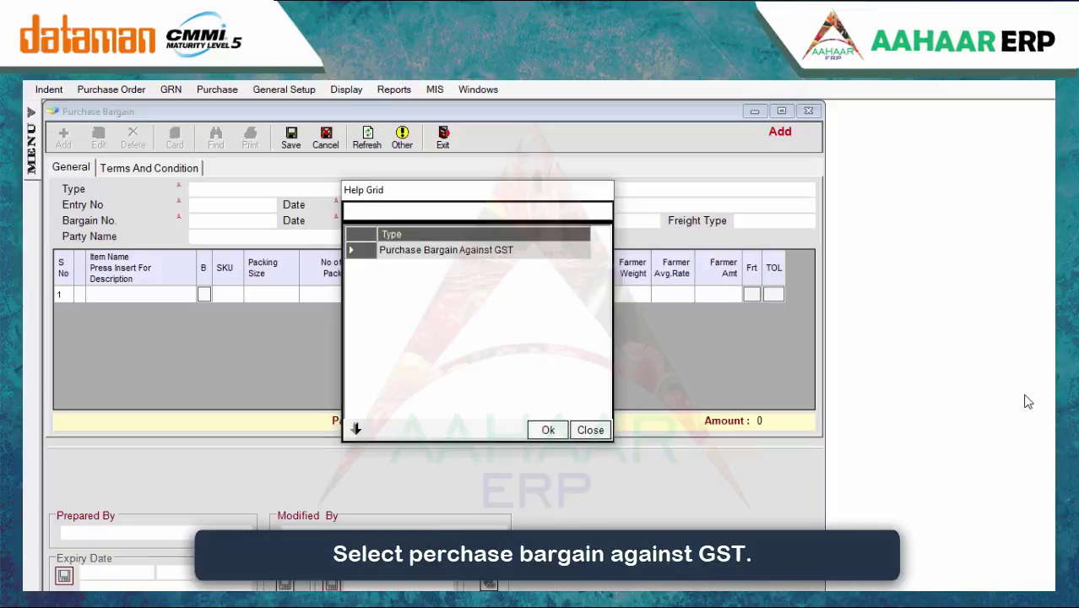
{"action": "key", "text": "Return"}
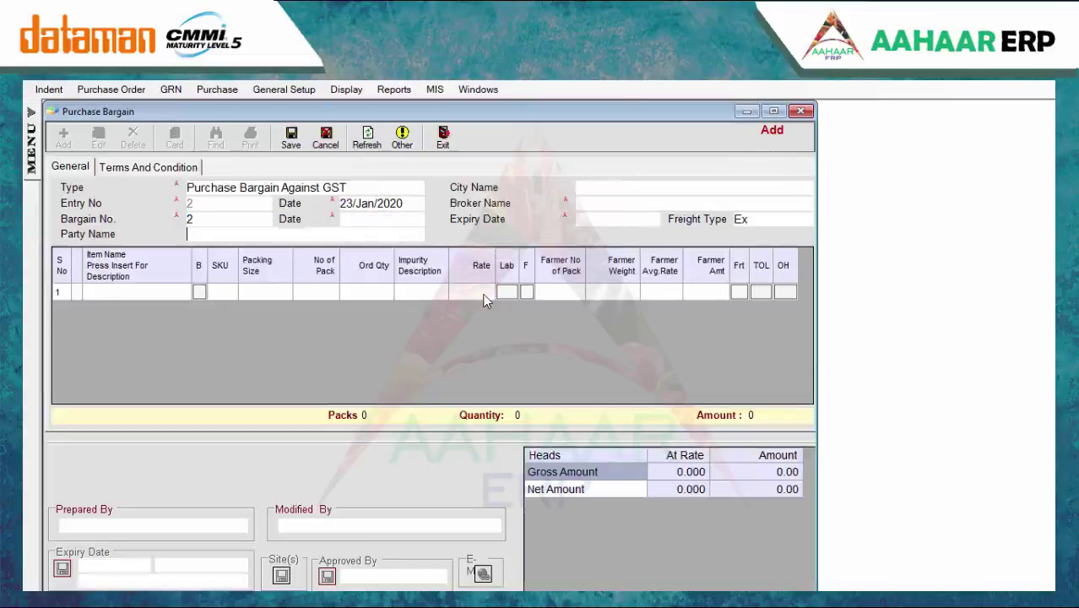
Fill the bargain header with party Bajaj Enterprice, date 23/Jan/2020, broker Direct and expiry date 25/Jan/2020
{"action": "key", "text": "Down"}
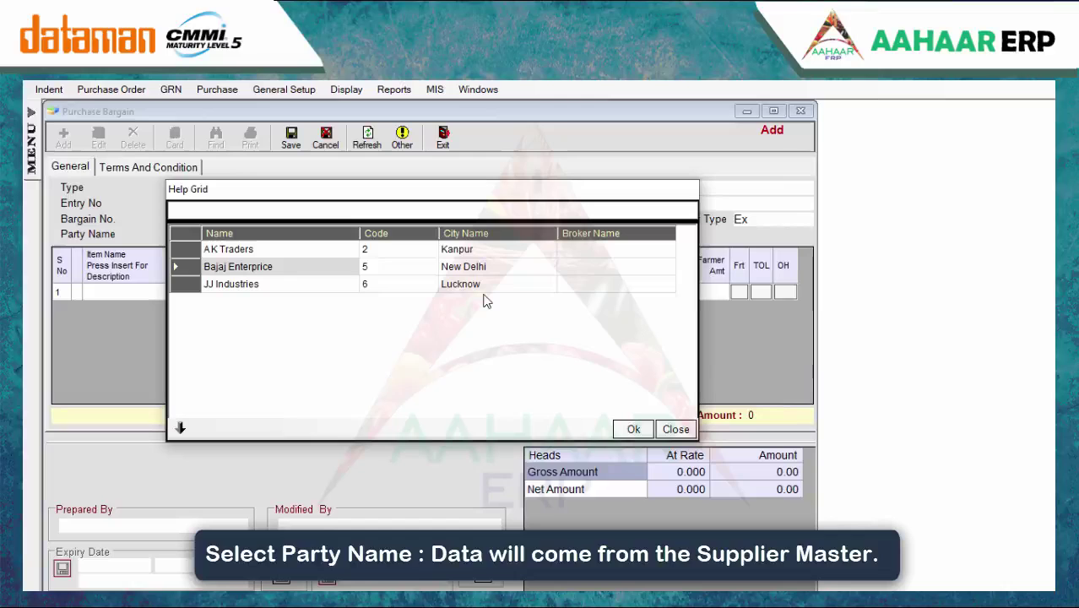
{"action": "key", "text": "Return"}
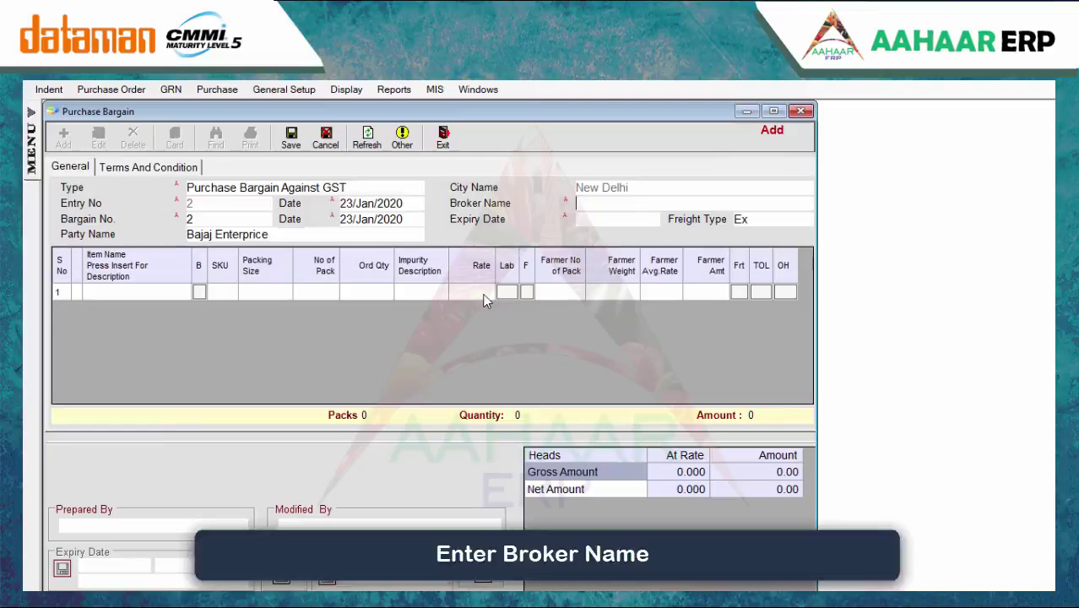
{"action": "type", "text": "di"}
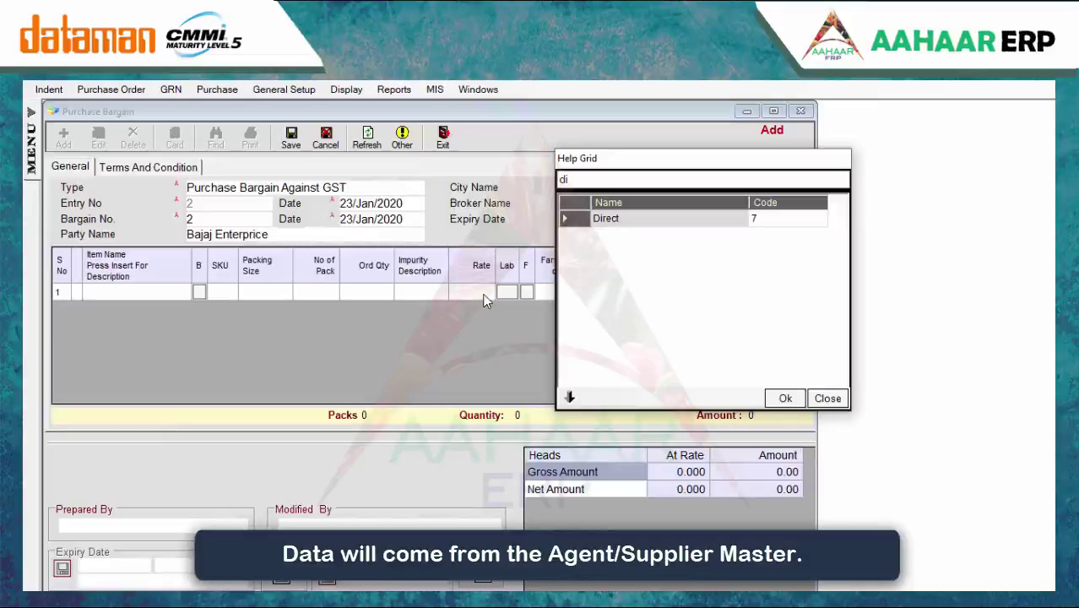
{"action": "key", "text": "Return"}
{"action": "type", "text": "25"}
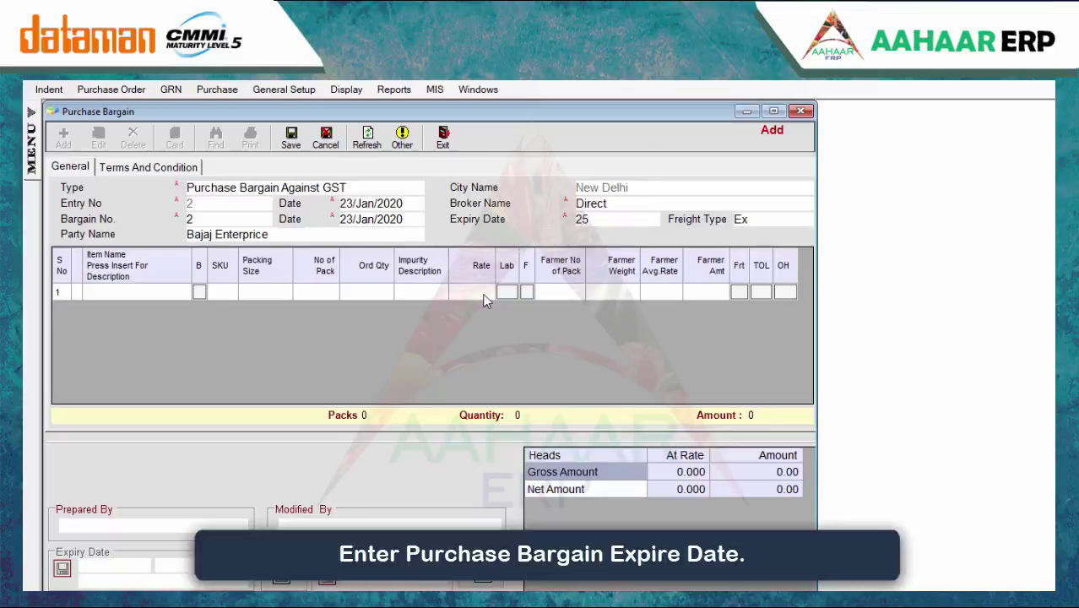
{"action": "key", "text": "Return"}
{"action": "key", "text": "Return"}
Set the bargain's first item to Basmati Paddy with packing size 10KG
{"action": "key", "text": "Return"}
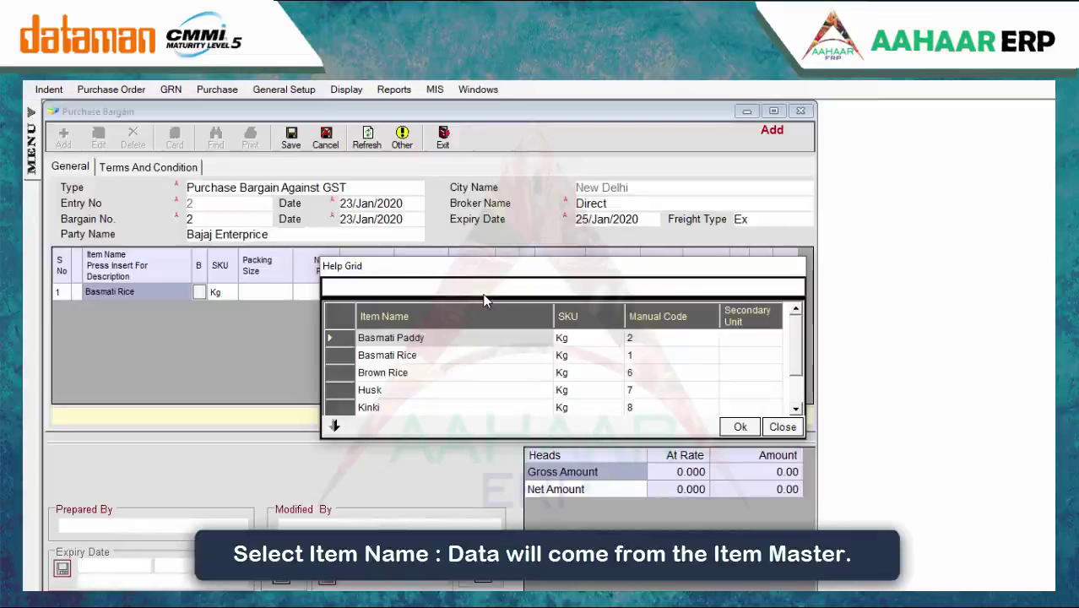
{"action": "key", "text": "Return"}
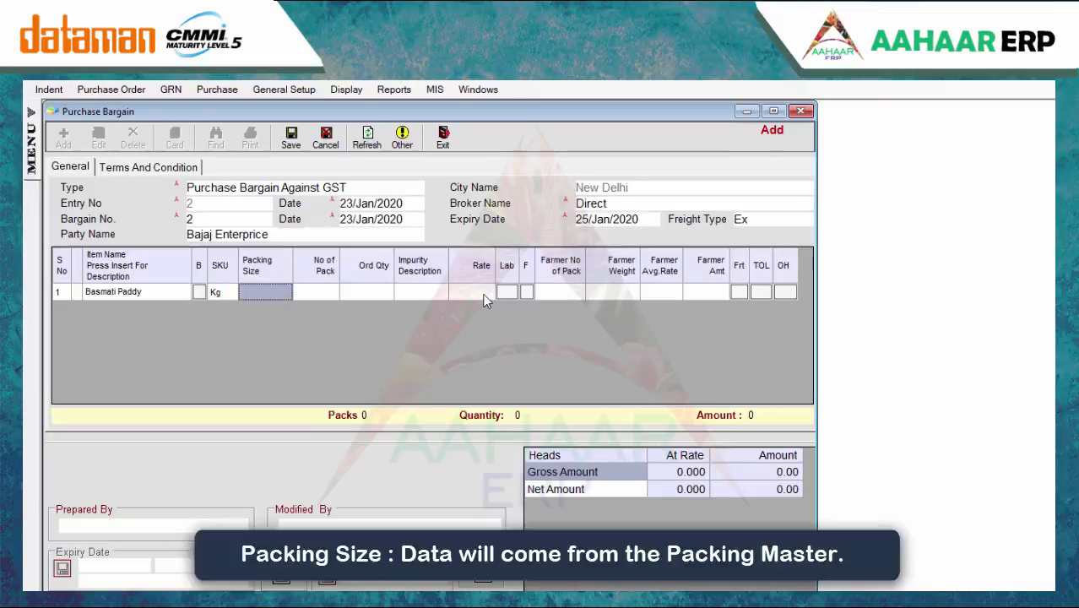
{"action": "type", "text": "1"}
{"action": "key", "text": "Down"}
{"action": "key", "text": "Return"}
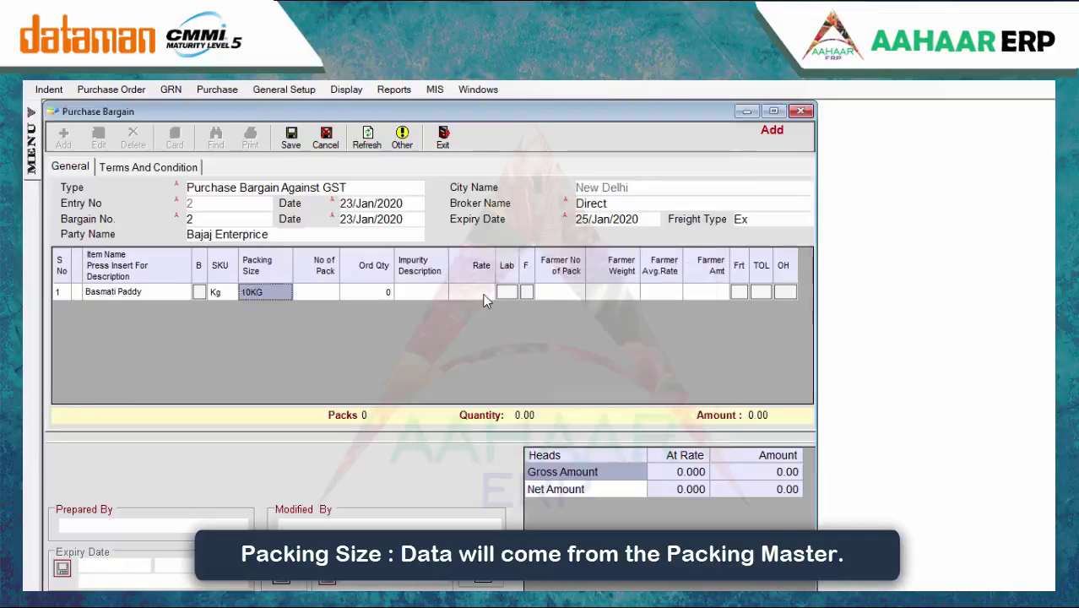
Enter 5 packs, impurity description Dalia and a rate of 650 for the Basmati Paddy, and save the purchase bargain
{"action": "type", "text": "5"}
{"action": "key", "text": "Return"}
{"action": "key", "text": "Return"}
{"action": "type", "text": "Da"}
{"action": "key", "text": "Return"}
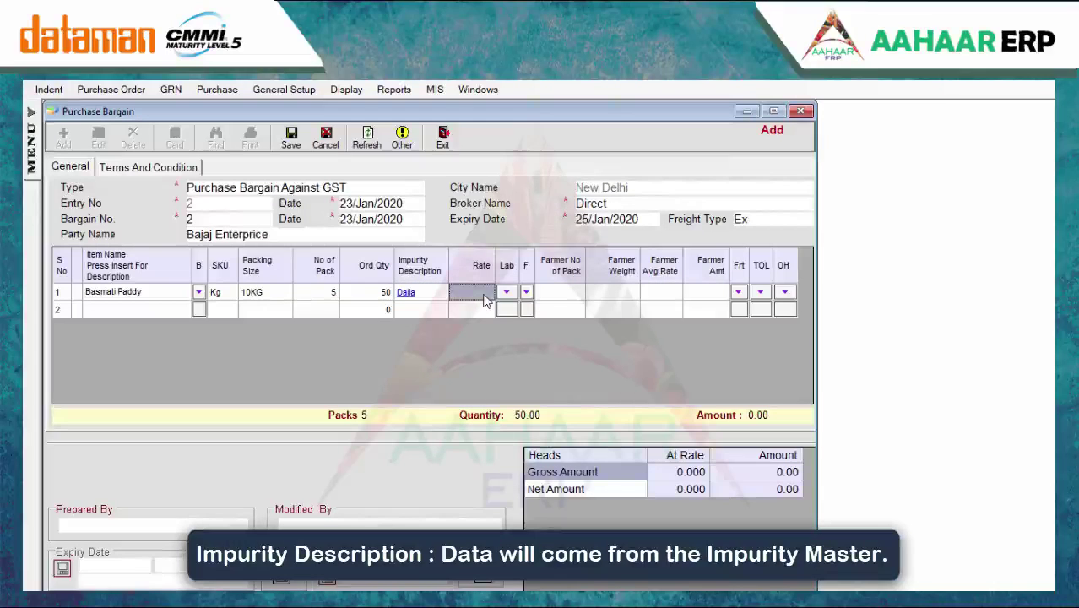
{"action": "type", "text": "650"}
{"action": "key", "text": "Return"}
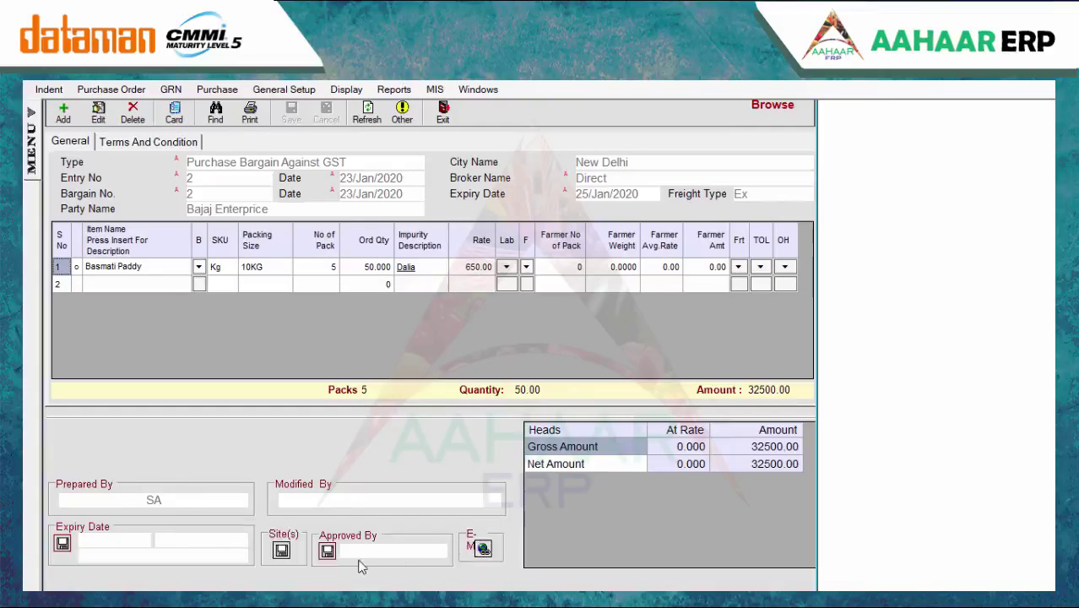
{"action": "left_click", "coordinate": [621, 408]}
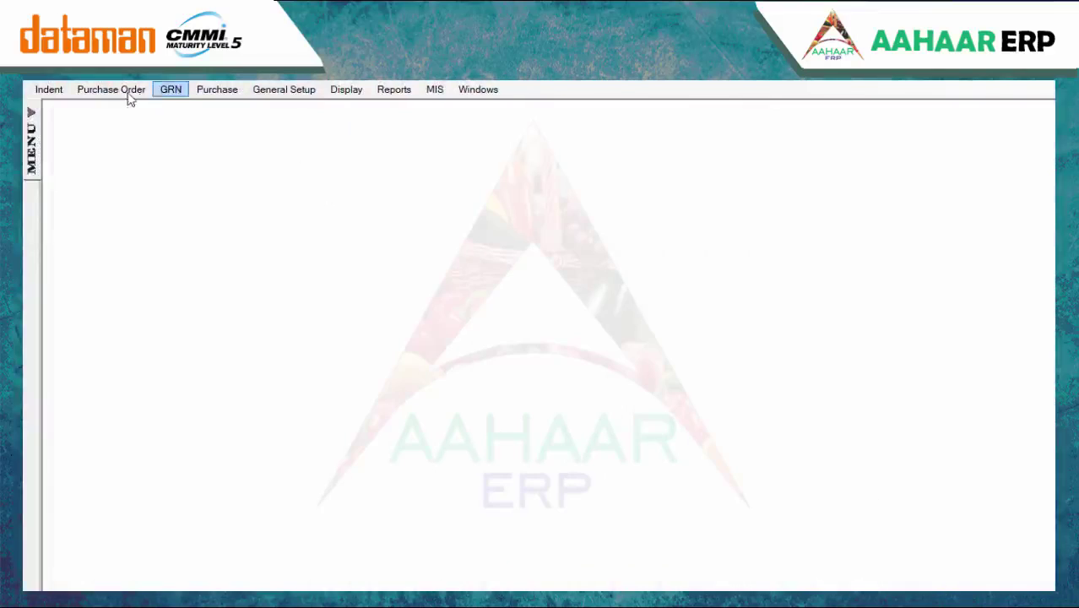
Open Purchase Order (RM) Entry and start a new order with voucher type Purchase Order Bargain
{"action": "left_click", "coordinate": [125, 90]}
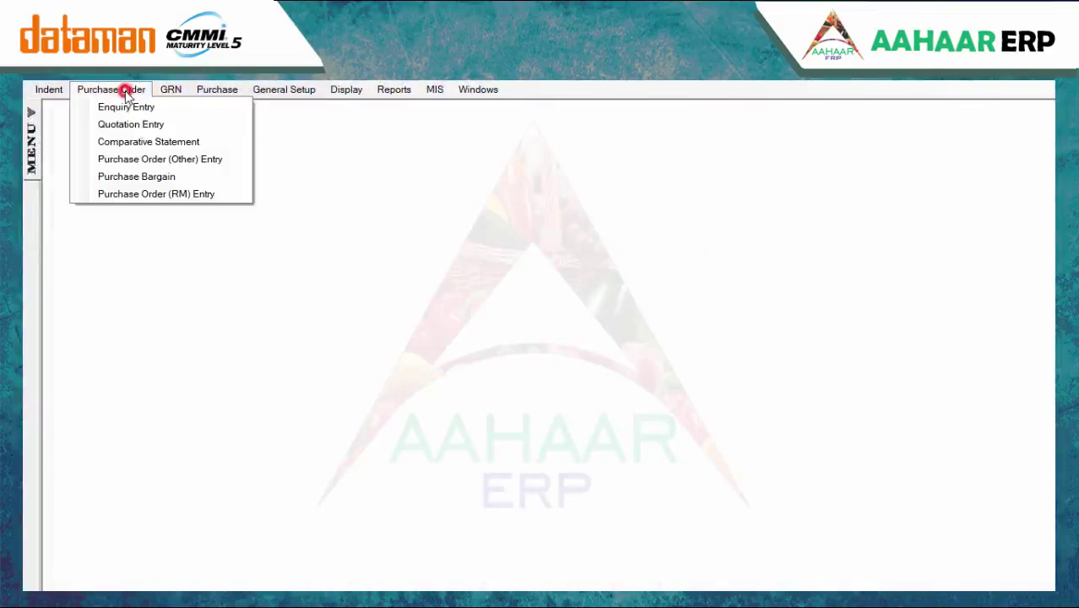
{"action": "left_click", "coordinate": [152, 194]}
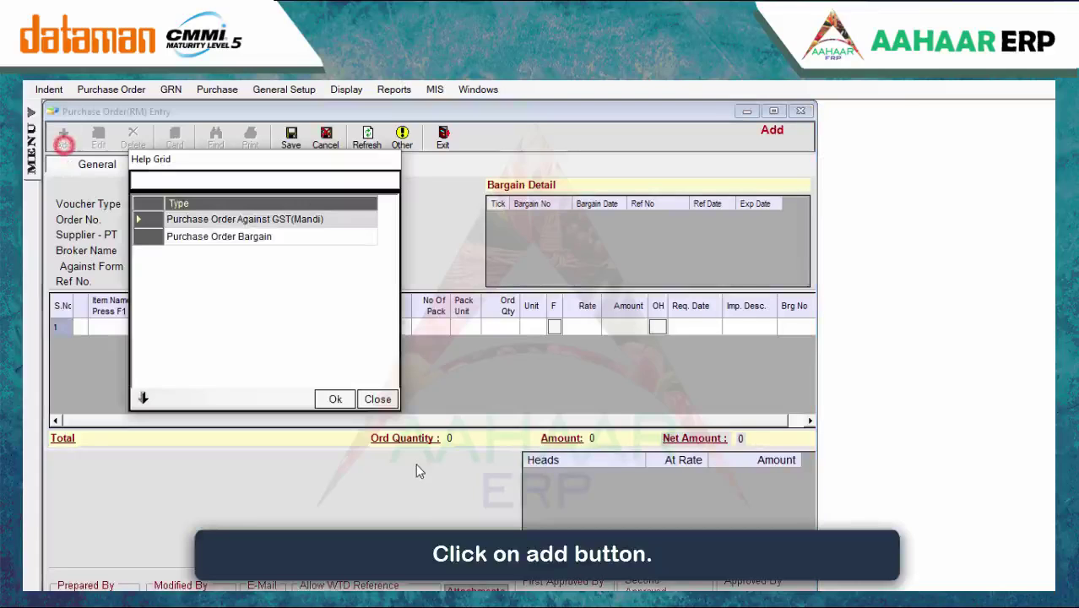
{"action": "key", "text": "Down"}
{"action": "key", "text": "Return"}
Fill the order with supplier A K Traders, broker Direct and bargain number 2 dated 23/Jan/2020, and save it
{"action": "key", "text": "Tab"}
{"action": "key", "text": "Tab"}
{"action": "key", "text": "Tab"}
{"action": "key", "text": "shift+Tab"}
{"action": "key", "text": "F1"}
{"action": "key", "text": "Return"}
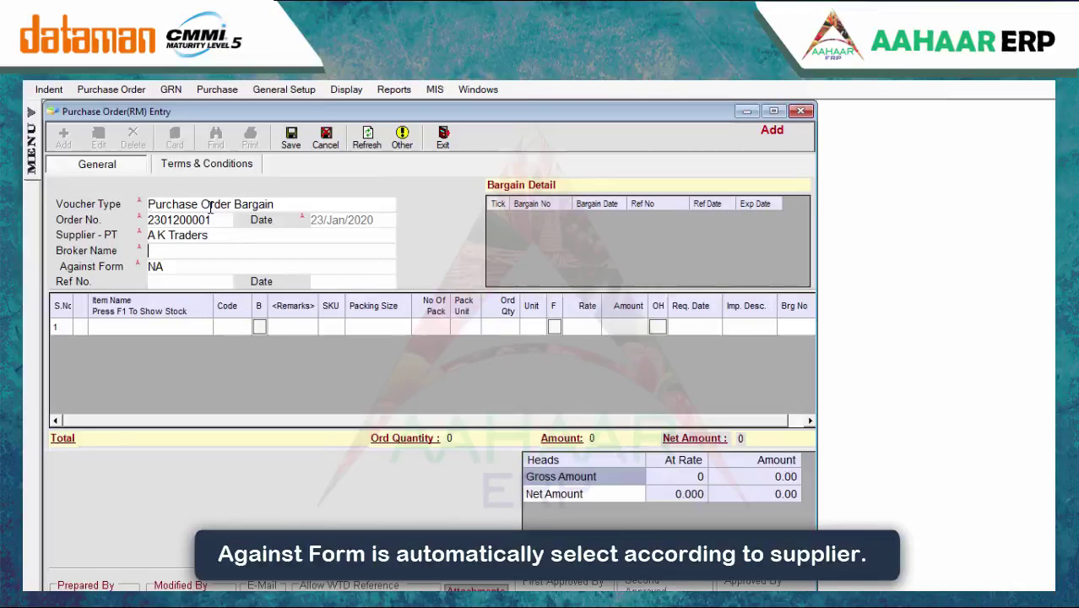
{"action": "key", "text": "F1"}
{"action": "key", "text": "Return"}
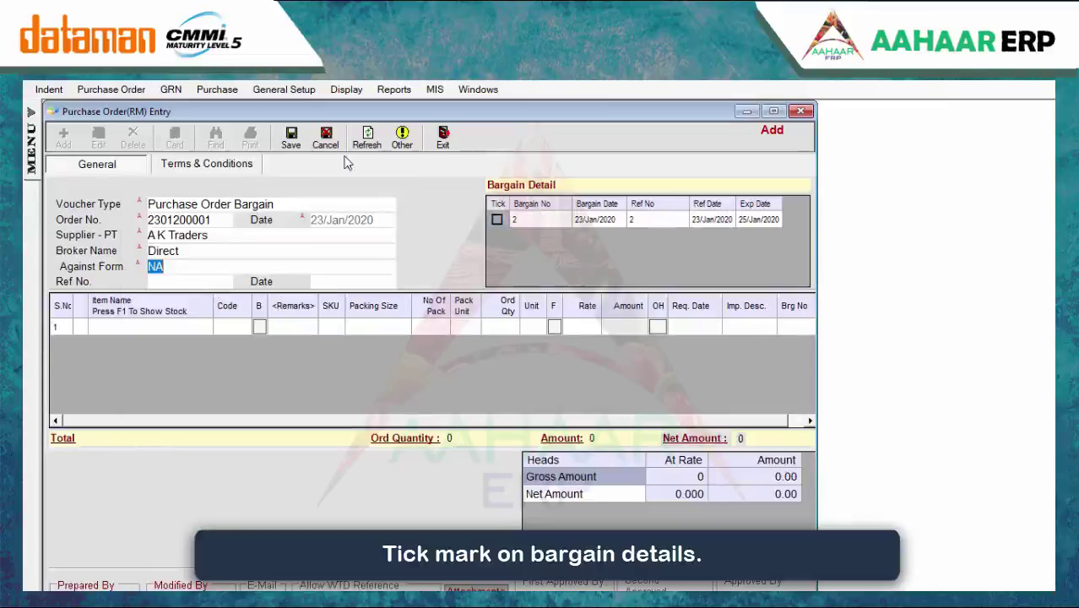
{"action": "left_click", "coordinate": [496, 220]}
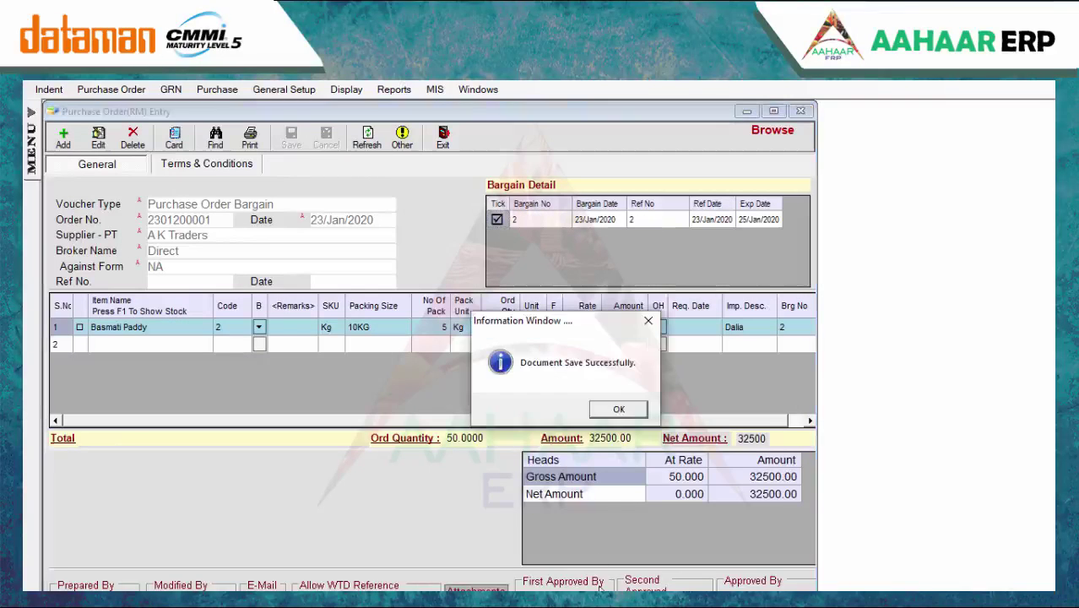
{"action": "left_click", "coordinate": [619, 409]}
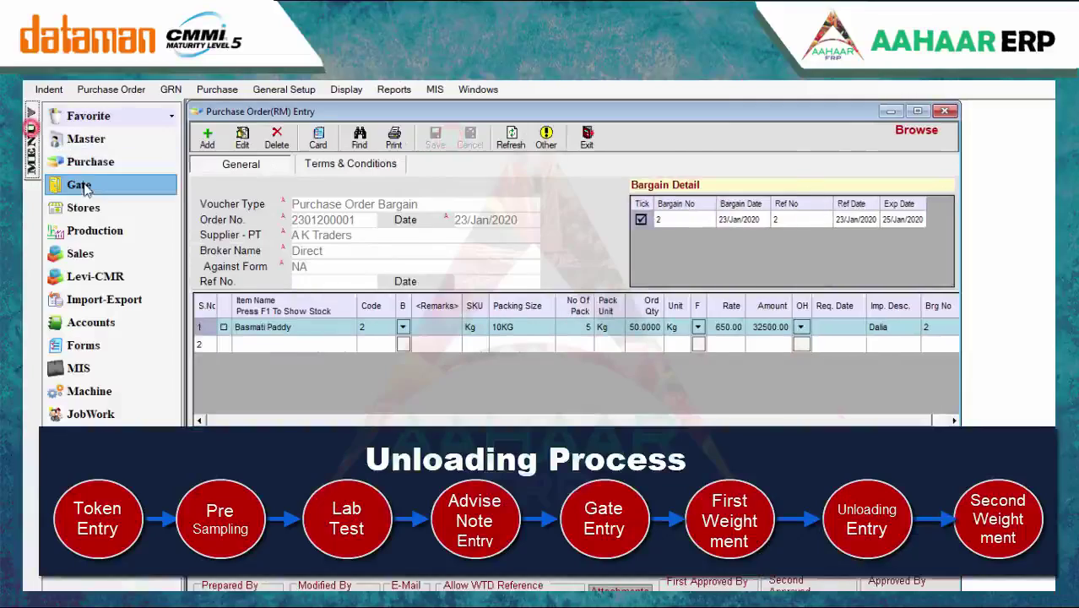
Switch to the Gate module and create and save a new token entry for the unloading process
{"action": "left_click", "coordinate": [110, 186]}
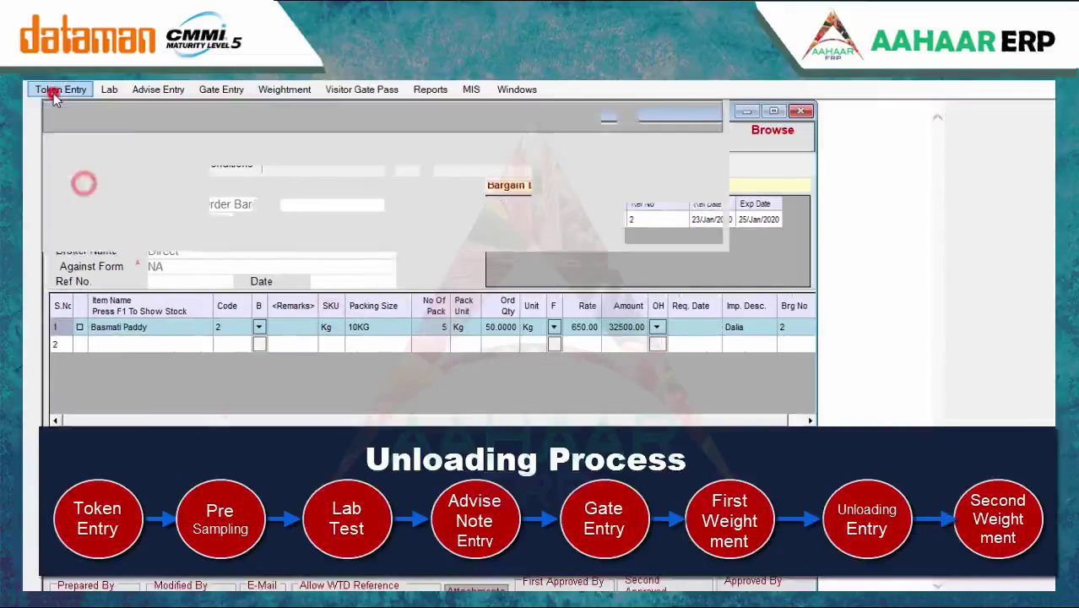
{"action": "left_click", "coordinate": [72, 143]}
{"action": "key", "text": "Return"}
{"action": "type", "text": "u"}
{"action": "key", "text": "Return"}
{"action": "key", "text": "ctrl+s"}
Open Pre Sampling from the lab entries, start a new voucher and select the sample taker
{"action": "left_click", "coordinate": [109, 89]}
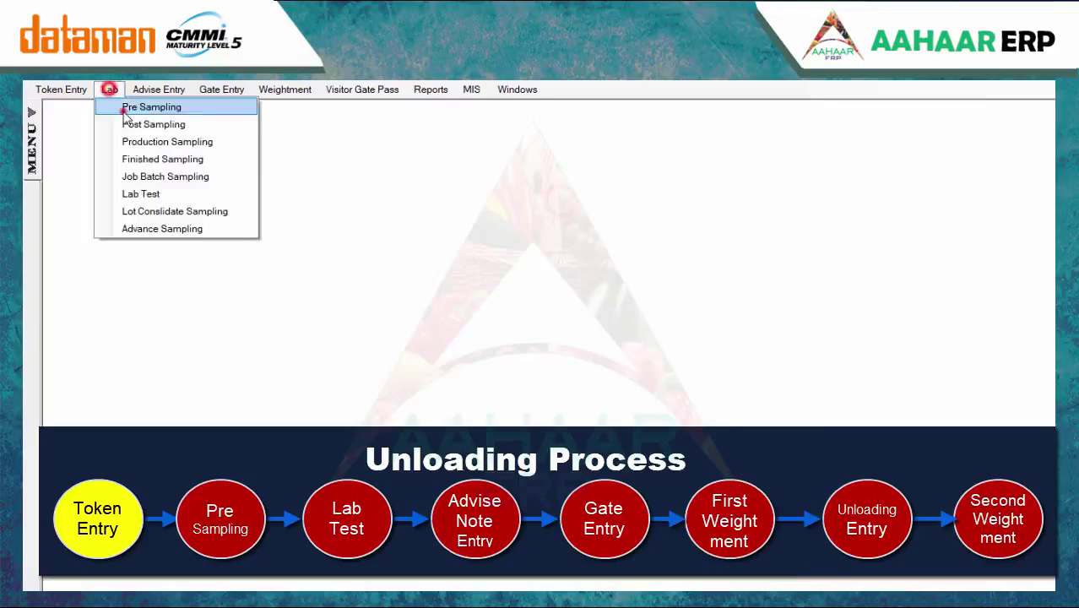
{"action": "left_click", "coordinate": [125, 108]}
{"action": "left_click", "coordinate": [67, 142]}
{"action": "key", "text": "Return"}
{"action": "key", "text": "Return"}
{"action": "key", "text": "Return"}
{"action": "key", "text": "Return"}
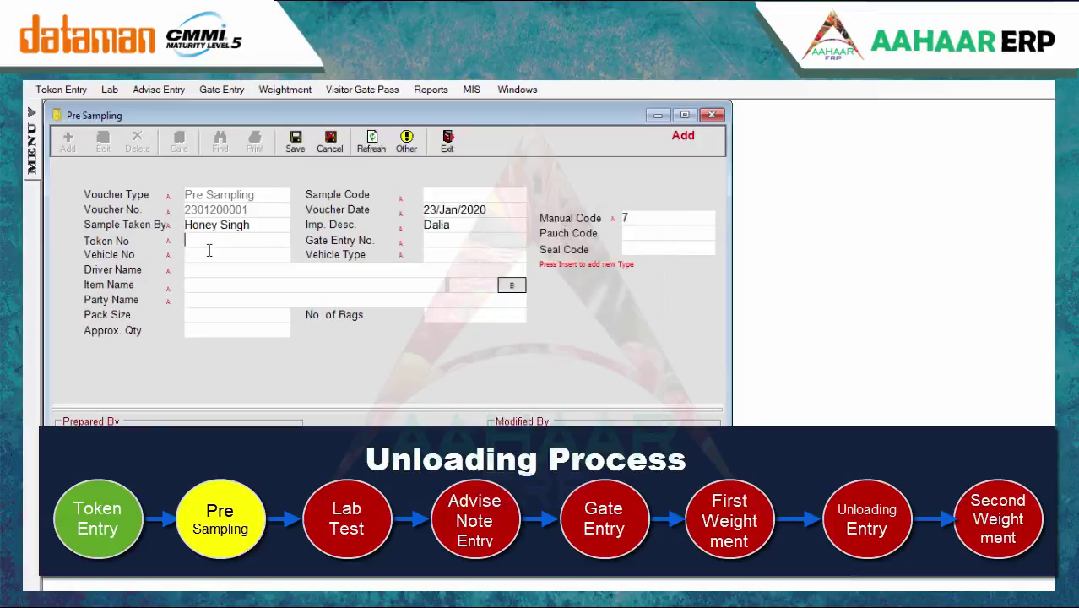
Link the token with its Truck vehicle to the Pre Sampling voucher and enter the driver's name
{"action": "key", "text": "Return"}
{"action": "key", "text": "Return"}
{"action": "key", "text": "Return"}
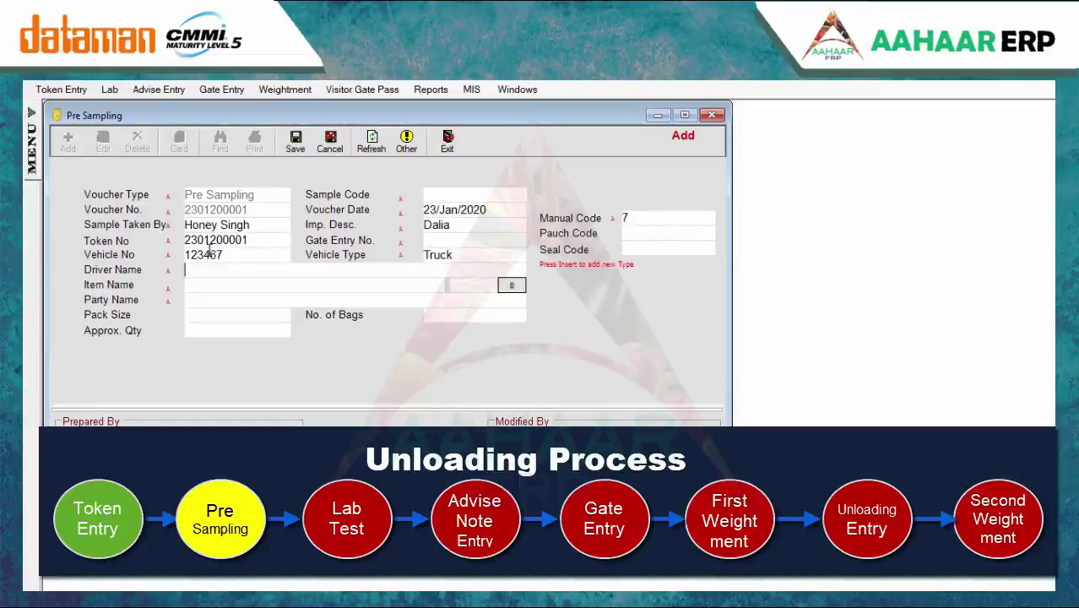
{"action": "type", "text": "shyam"}
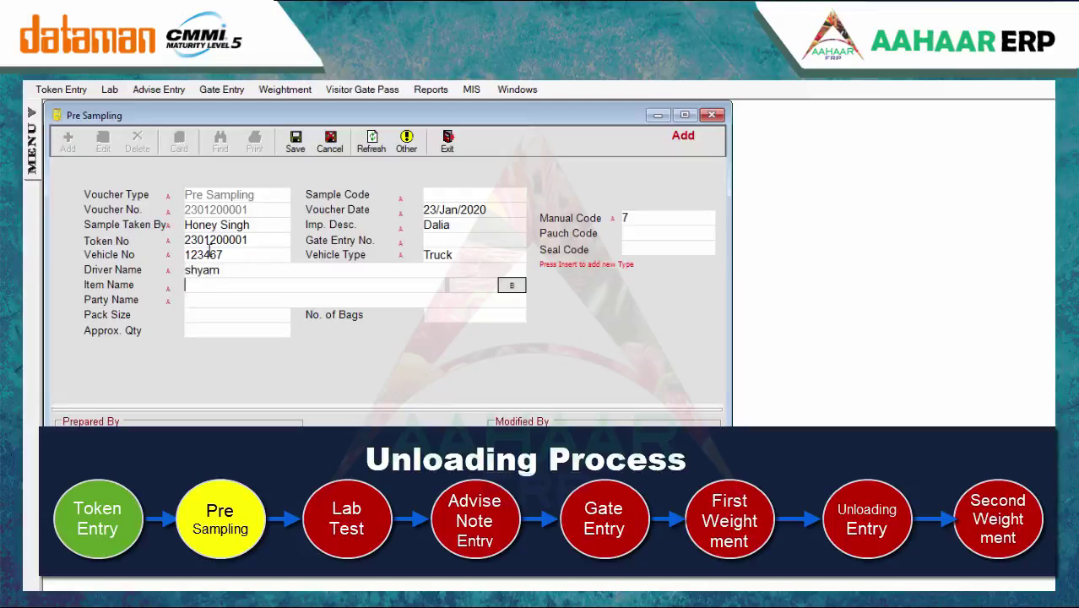
Set the sampling item to Basmati Paddy and the party to A K Traders
{"action": "key", "text": "Return"}
{"action": "key", "text": "Down"}
{"action": "key", "text": "Return"}
{"action": "key", "text": "Return"}
{"action": "key", "text": "Return"}
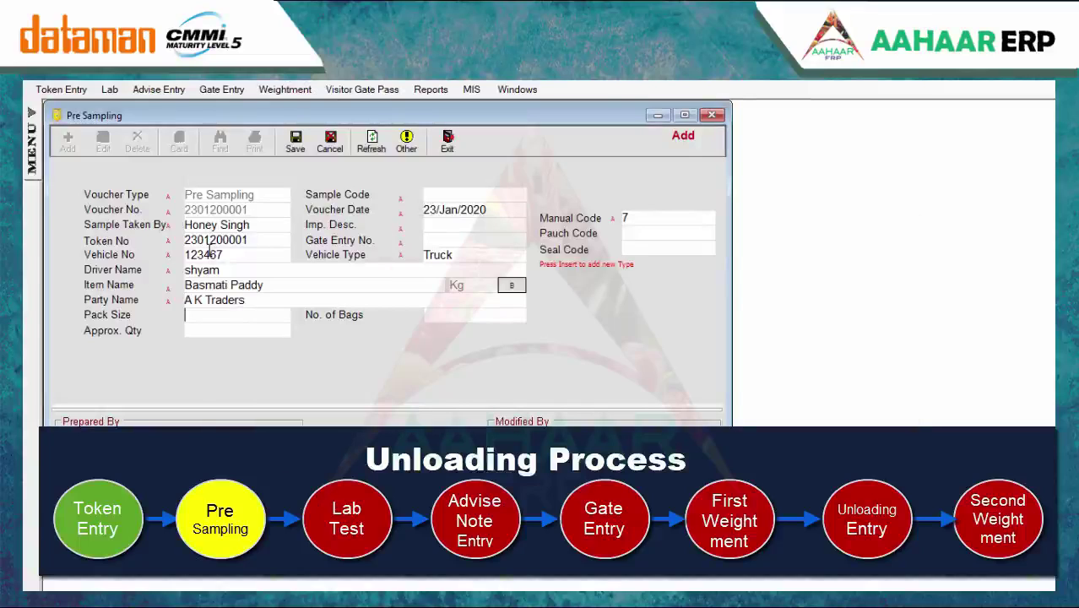
Set the sample's pack size to 10KG and the number of bags to 5
{"action": "key", "text": "Return"}
{"action": "key", "text": "Down"}
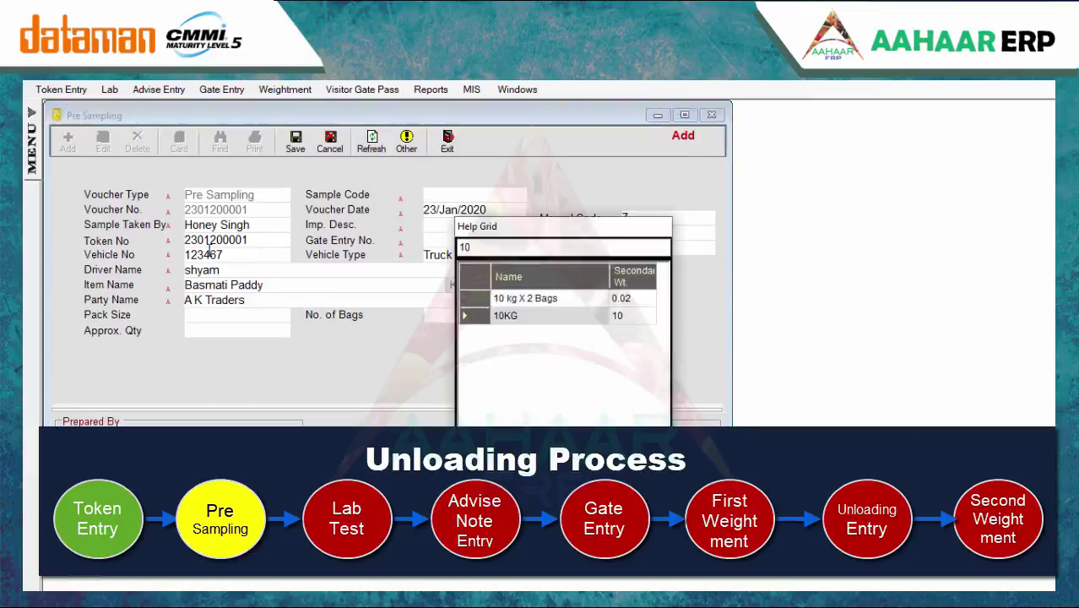
{"action": "key", "text": "Return"}
{"action": "type", "text": "5"}
{"action": "key", "text": "Return"}
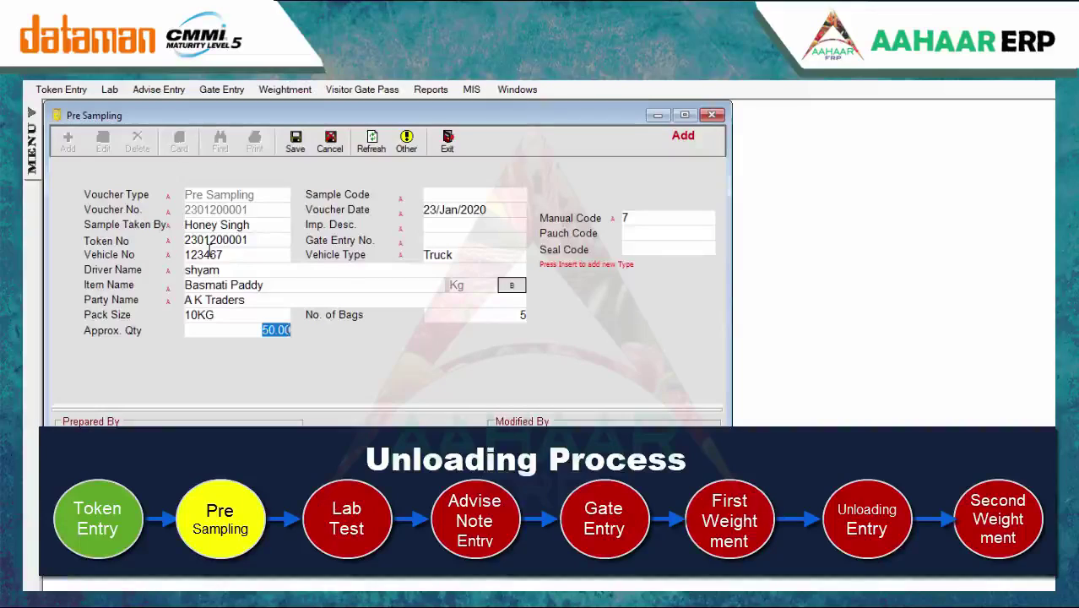
Fill in the missing impurity description with Dalia and save the Pre Sampling voucher
{"action": "key", "text": "ctrl+s"}
{"action": "key", "text": "Return"}
{"action": "type", "text": "d"}
{"action": "key", "text": "Return"}
{"action": "key", "text": "ctrl+s"}
{"action": "key", "text": "Escape"}
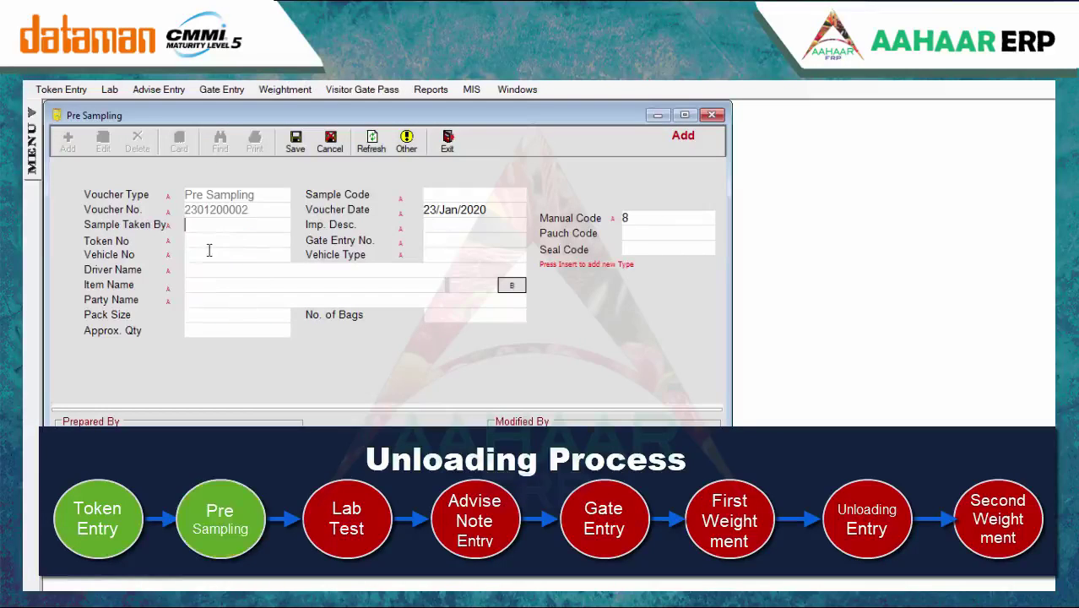
Add a Lab Test voucher and link it to the Basmati Paddy pre-sample dated 23/Jan/2020
{"action": "key", "text": "Return"}
{"action": "left_click", "coordinate": [109, 89]}
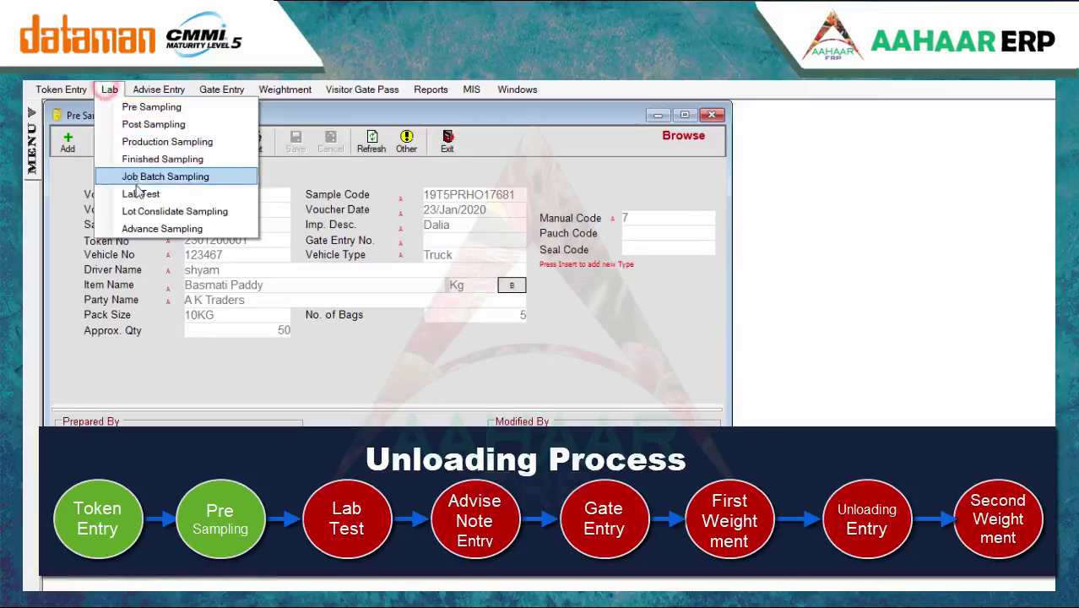
{"action": "left_click", "coordinate": [139, 193]}
{"action": "left_click", "coordinate": [68, 142]}
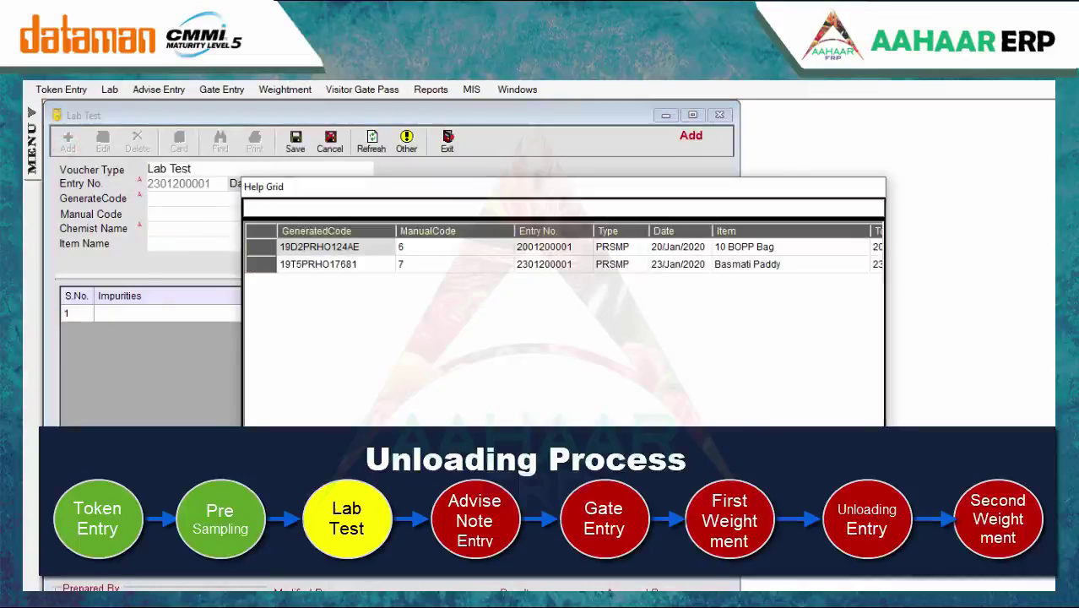
{"action": "key", "text": "Down"}
{"action": "key", "text": "Return"}
Select the chemist's name for the lab test and keep Basmati Paddy as its item
{"action": "key", "text": "Return"}
{"action": "key", "text": "space"}
{"action": "key", "text": "Return"}
{"action": "key", "text": "Return"}
{"action": "key", "text": "Return"}
Record the impurity Dust with 5 found and save the lab test without printing
{"action": "key", "text": "space"}
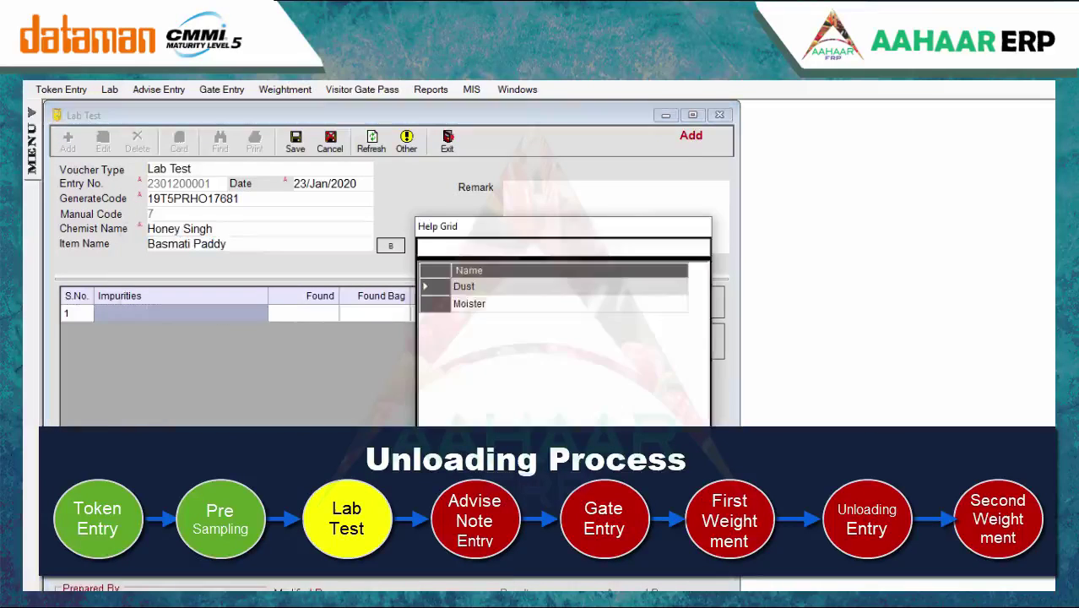
{"action": "key", "text": "Return"}
{"action": "type", "text": "5"}
{"action": "key", "text": "Return"}
{"action": "key", "text": "ctrl+s"}
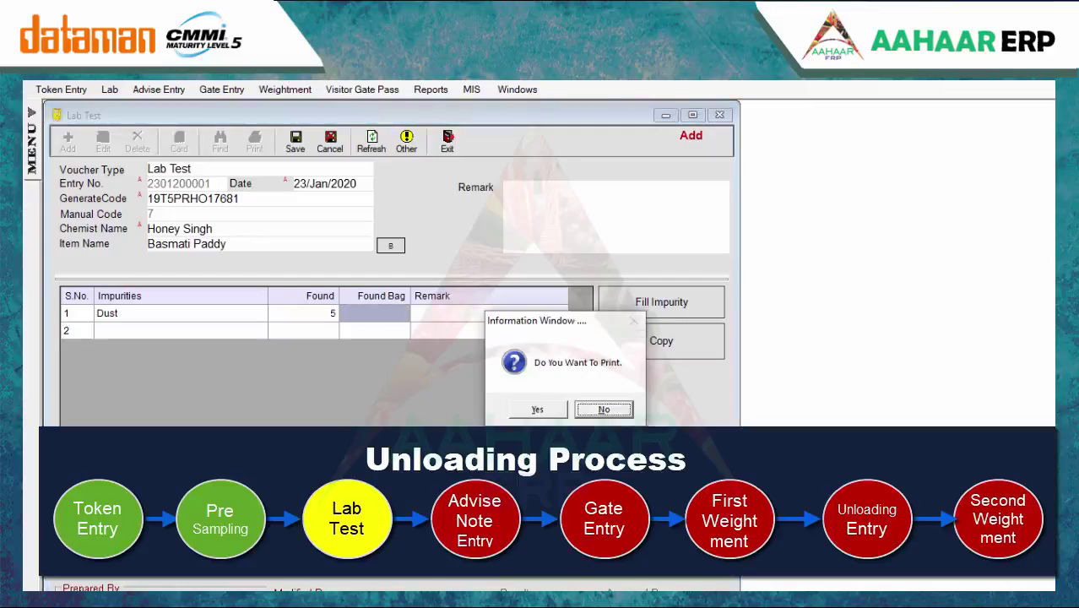
{"action": "key", "text": "Return"}
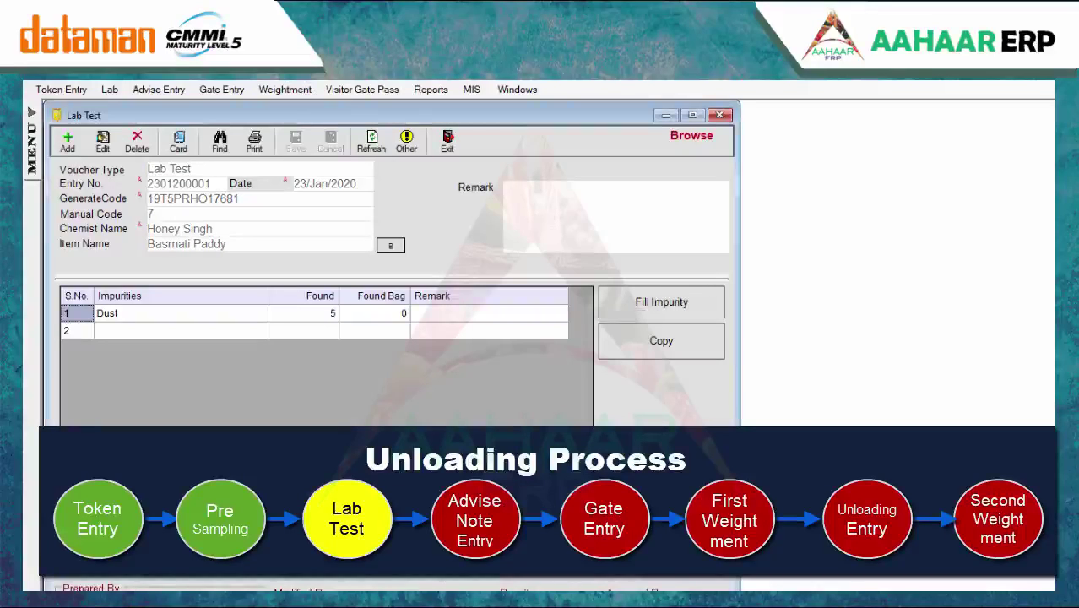
{"action": "left_click", "coordinate": [700, 117]}
{"action": "left_click", "coordinate": [805, 112]}
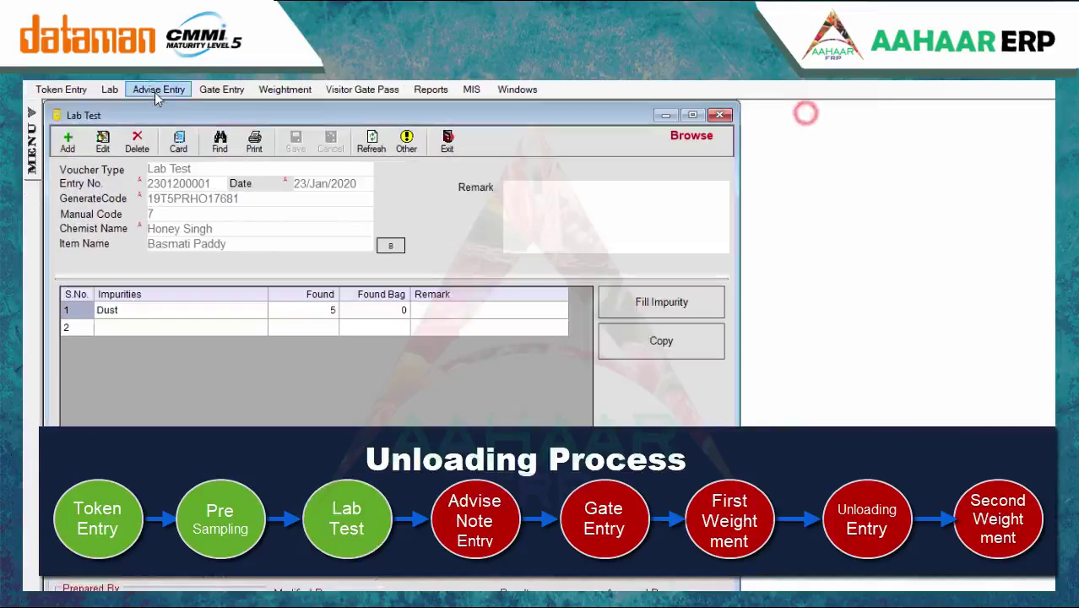
Add an Advice Note with advice type Against Ref. and broker Direct, dated 23/Jan/2020
{"action": "left_click", "coordinate": [154, 90]}
{"action": "left_click", "coordinate": [168, 109]}
{"action": "left_click", "coordinate": [69, 142]}
{"action": "key", "text": "Return"}
{"action": "key", "text": "Return"}
{"action": "key", "text": "Return"}
{"action": "key", "text": "Return"}
{"action": "key", "text": "Return"}
{"action": "key", "text": "Return"}
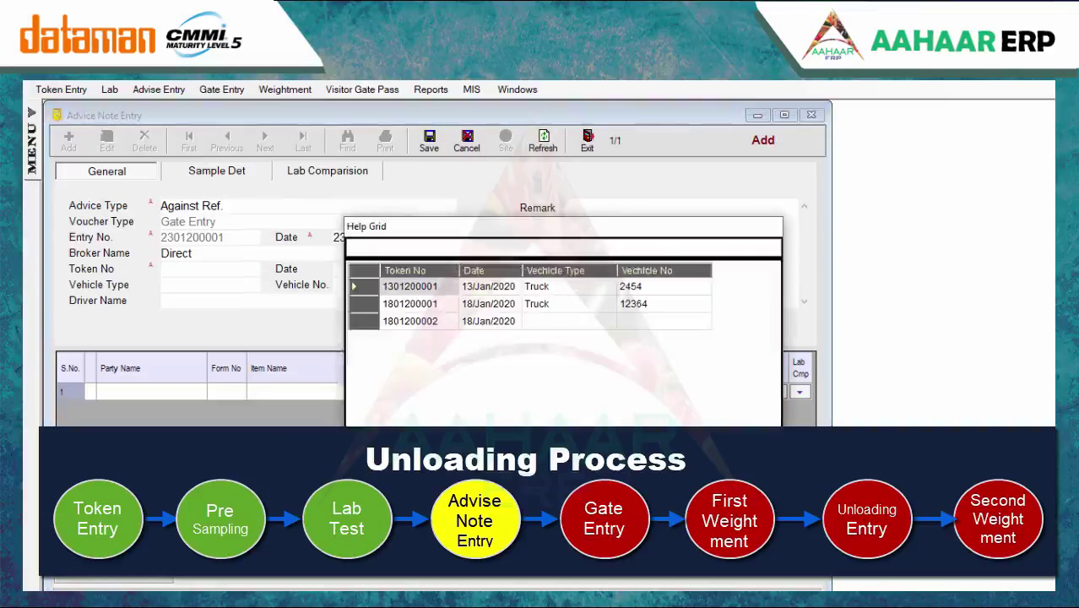
Link the 23/Jan/2020 token of Truck 123467 to the advice note and load its A K Traders Basmati Paddy sample
{"action": "key", "text": "Down"}
{"action": "key", "text": "Down"}
{"action": "key", "text": "Down"}
{"action": "key", "text": "Down"}
{"action": "key", "text": "Return"}
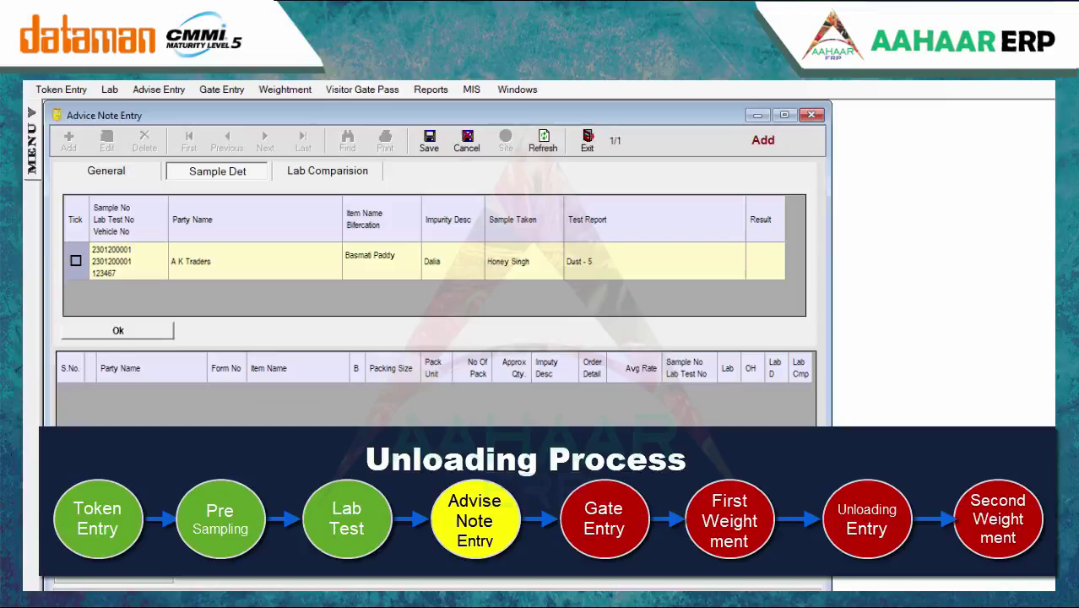
{"action": "key", "text": "space"}
{"action": "key", "text": "Return"}
{"action": "key", "text": "Return"}
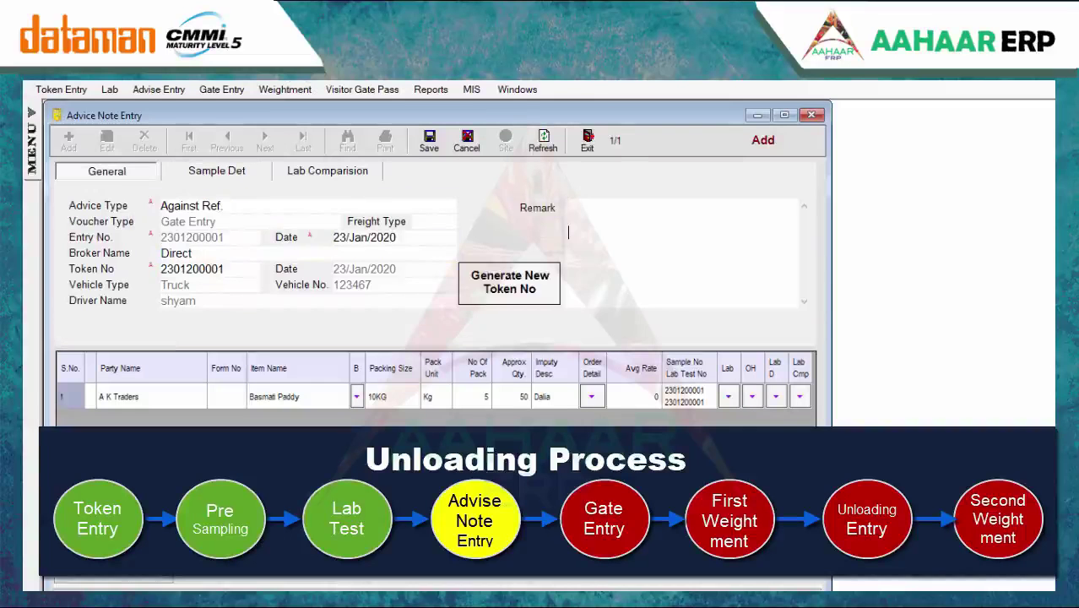
{"action": "key", "text": "Return"}
{"action": "key", "text": "Return"}
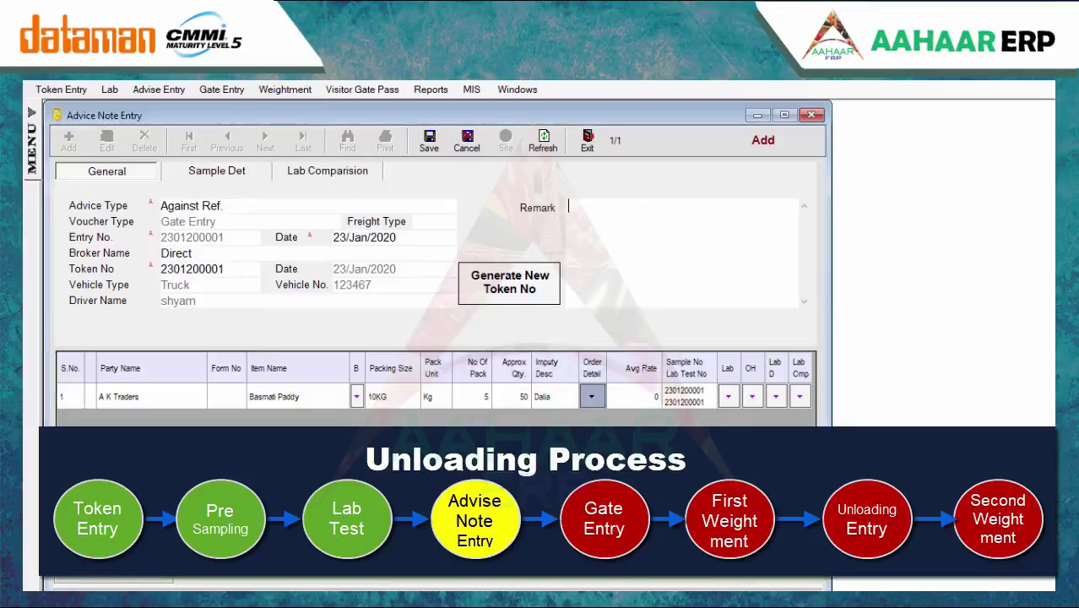
Assign the bargain 2 Basmati Paddy order to the advice line and save the advice note without printing
{"action": "left_click", "coordinate": [591, 396]}
{"action": "left_click", "coordinate": [70, 140]}
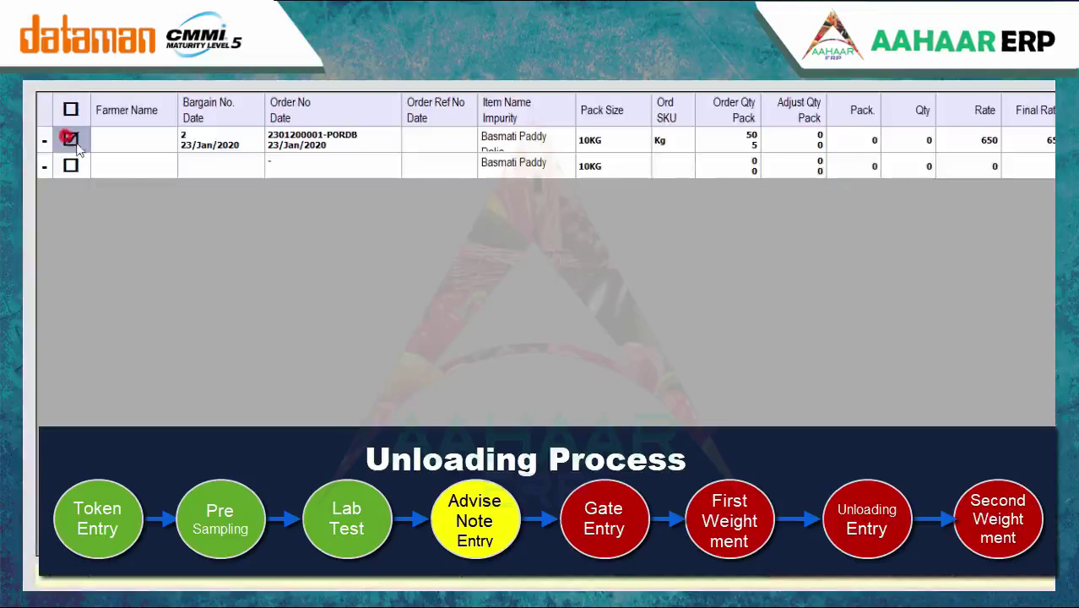
{"action": "left_click", "coordinate": [837, 583]}
{"action": "left_click", "coordinate": [429, 142]}
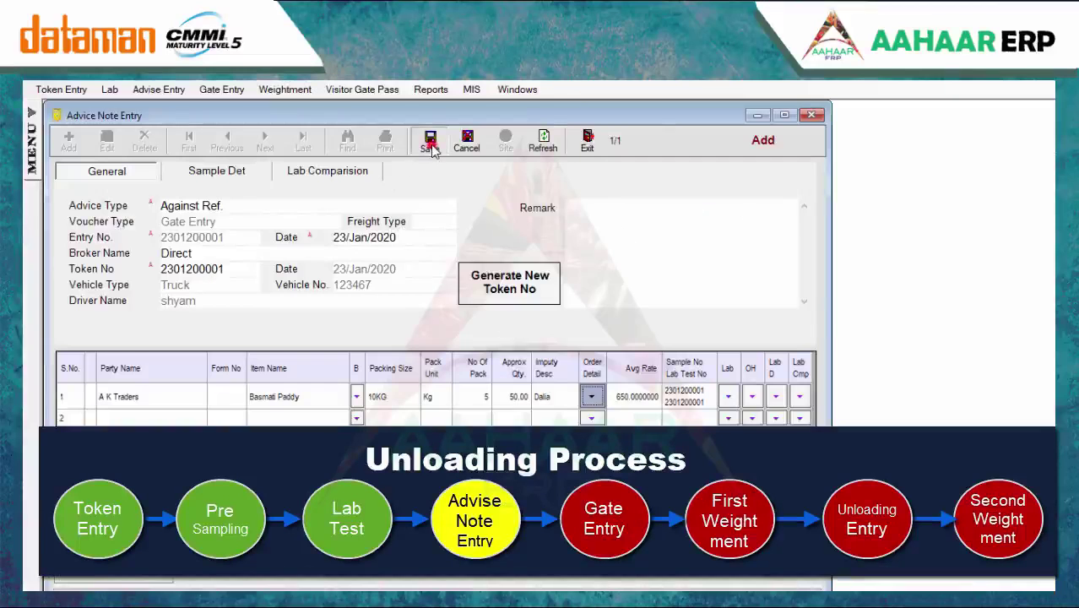
{"action": "left_click", "coordinate": [601, 409]}
Add a Gate Entry for Unloading with Skip Advise set to No and link the advised Truck 123467
{"action": "left_click", "coordinate": [221, 88]}
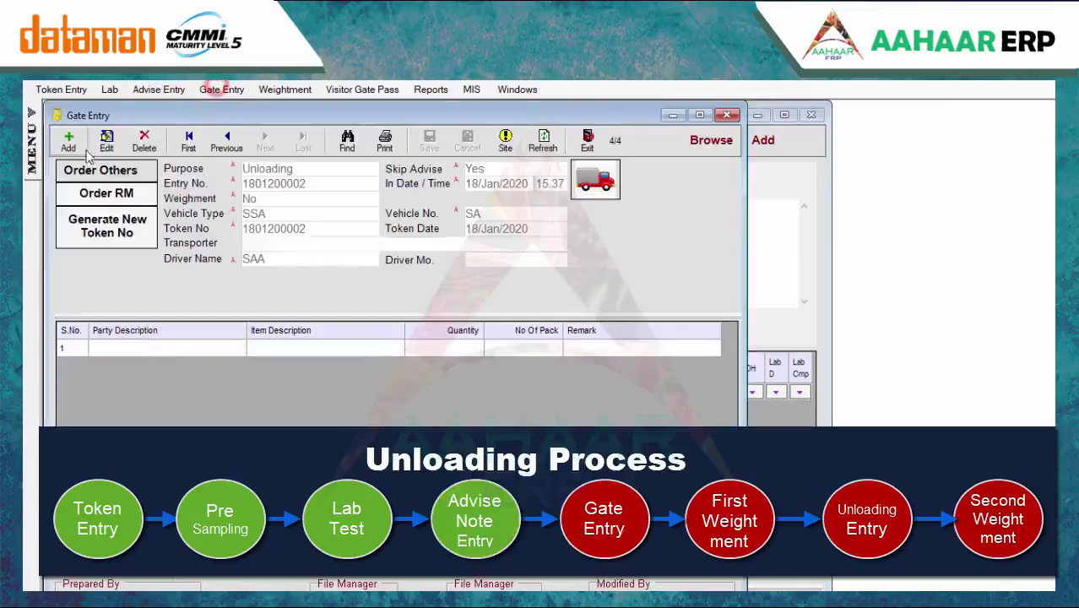
{"action": "double_click", "coordinate": [305, 253]}
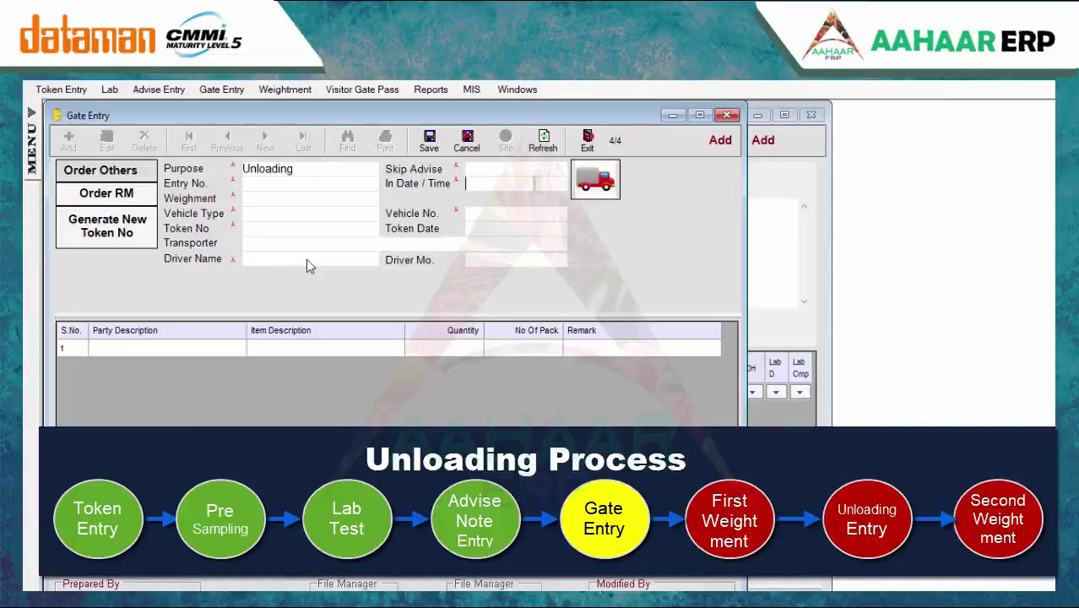
{"action": "double_click", "coordinate": [478, 169]}
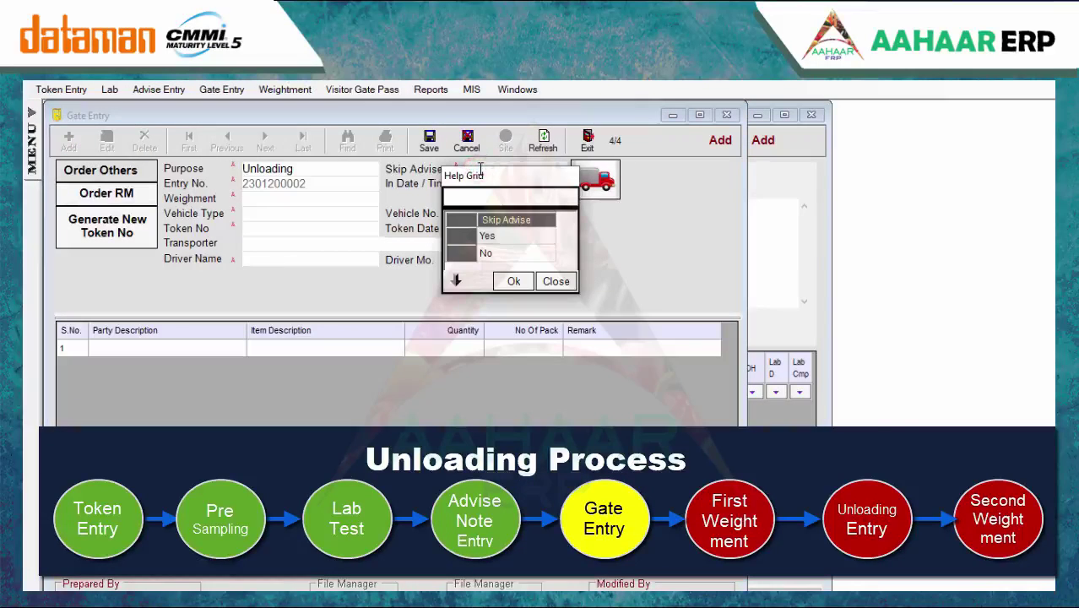
{"action": "key", "text": "Down"}
{"action": "key", "text": "Return"}
{"action": "key", "text": "Return"}
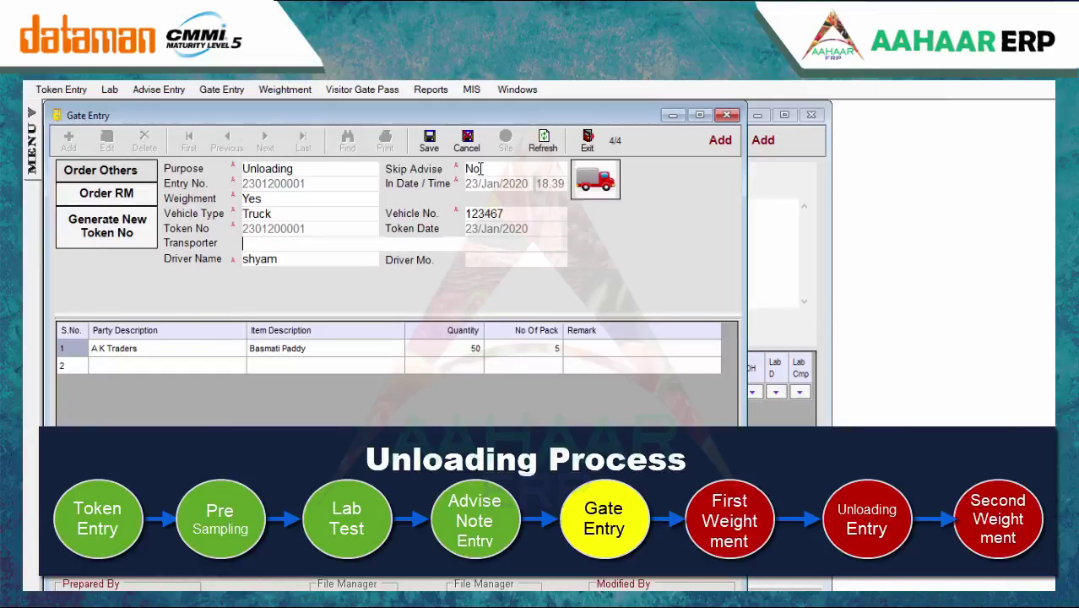
Leave the transporter blank and save the gate entry
{"action": "key", "text": "Return"}
{"action": "key", "text": "ctrl+s"}
{"action": "key", "text": "Return"}
{"action": "key", "text": "Escape"}
{"action": "key", "text": "Escape"}
Add an External first weightment entry for Truck 123467's gate entry with a weight of 70
{"action": "left_click", "coordinate": [293, 90]}
{"action": "left_click", "coordinate": [300, 105]}
{"action": "left_click", "coordinate": [69, 142]}
{"action": "key", "text": "Return"}
{"action": "key", "text": "Return"}
{"action": "key", "text": "Return"}
{"action": "left_click", "coordinate": [553, 267]}
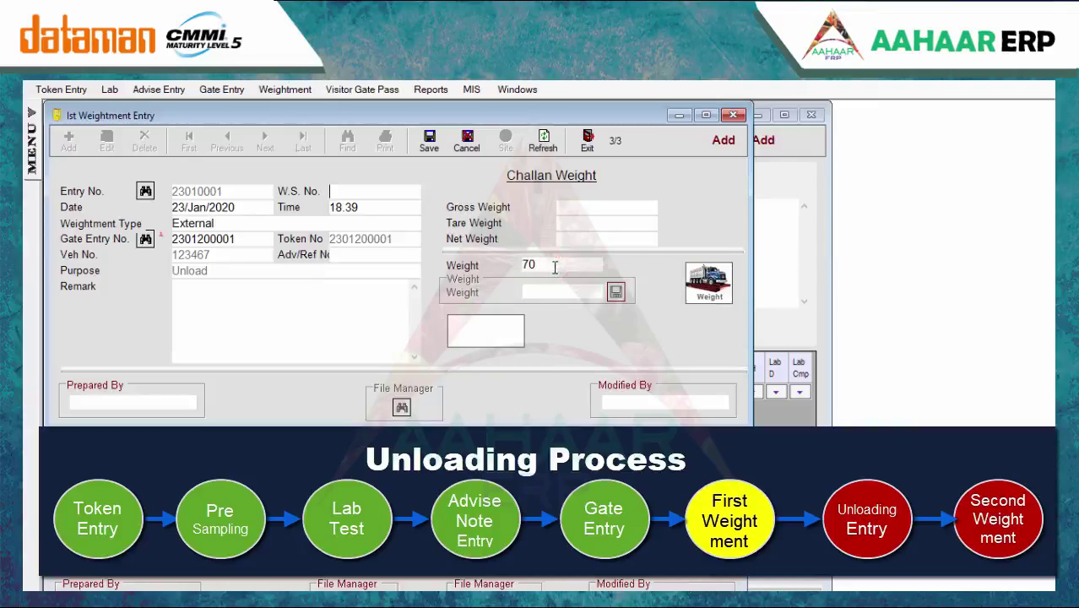
Complete an Unloading Entry against the truck's first weightment, save it and discard the blank follow-up voucher
{"action": "left_click", "coordinate": [285, 89]}
{"action": "left_click", "coordinate": [316, 140]}
{"action": "left_click", "coordinate": [60, 140]}
{"action": "key", "text": "Return"}
{"action": "key", "text": "Return"}
{"action": "key", "text": "Return"}
{"action": "key", "text": "Return"}
{"action": "key", "text": "Return"}
{"action": "key", "text": "Return"}
{"action": "key", "text": "Return"}
{"action": "key", "text": "Return"}
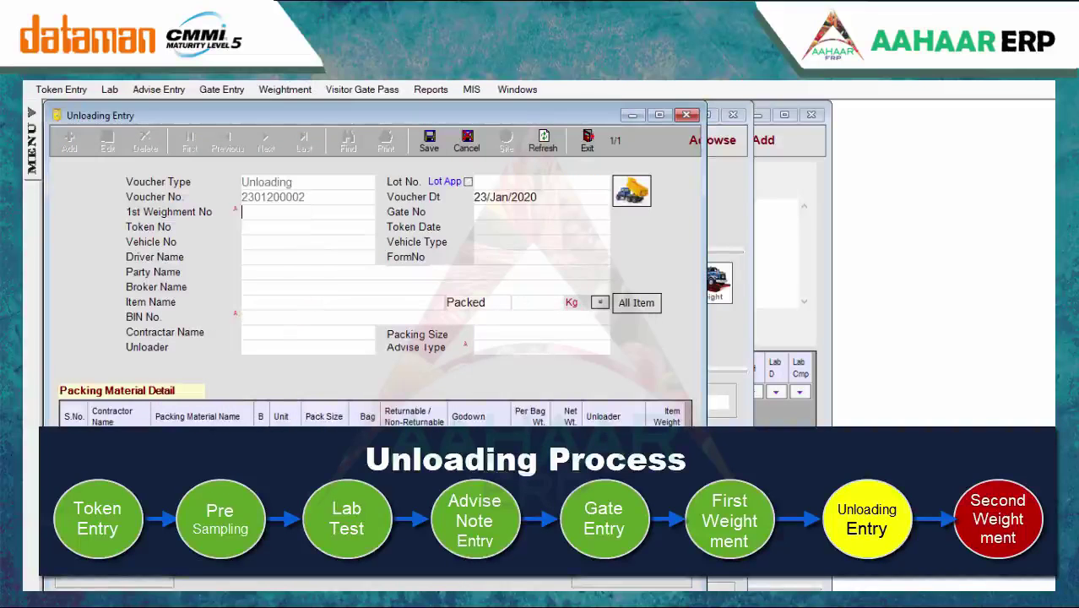
{"action": "key", "text": "Escape"}
{"action": "key", "text": "Return"}
Add a second weightment entry for the A K Traders Basmati Paddy truck and save it
{"action": "left_click", "coordinate": [270, 89]}
{"action": "left_click", "coordinate": [288, 155]}
{"action": "left_click", "coordinate": [68, 139]}
{"action": "key", "text": "Return"}
{"action": "key", "text": "Down"}
{"action": "key", "text": "Return"}
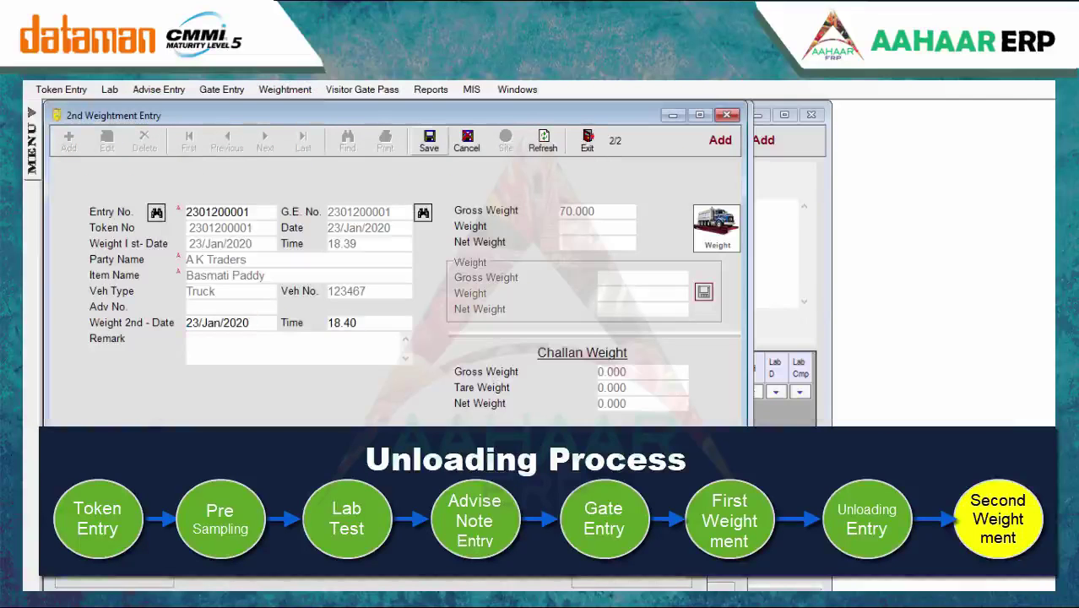
{"action": "key", "text": "ctrl+s"}
Set the second weightment's manual weight to 20 and store it
{"action": "left_click", "coordinate": [642, 293]}
{"action": "type", "text": "20"}
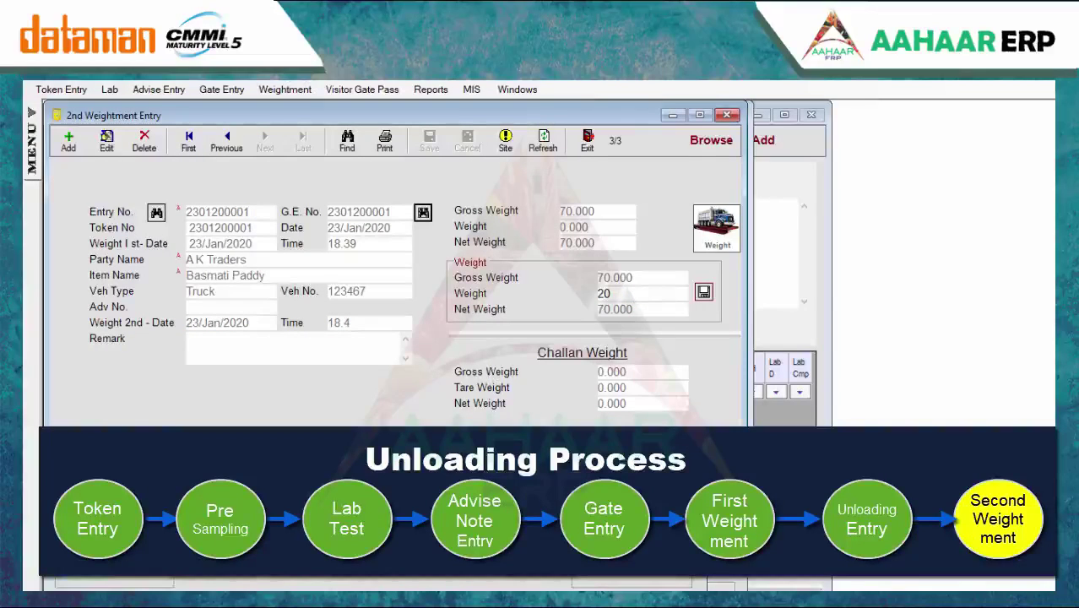
{"action": "left_click", "coordinate": [703, 292]}
{"action": "left_click", "coordinate": [629, 409]}
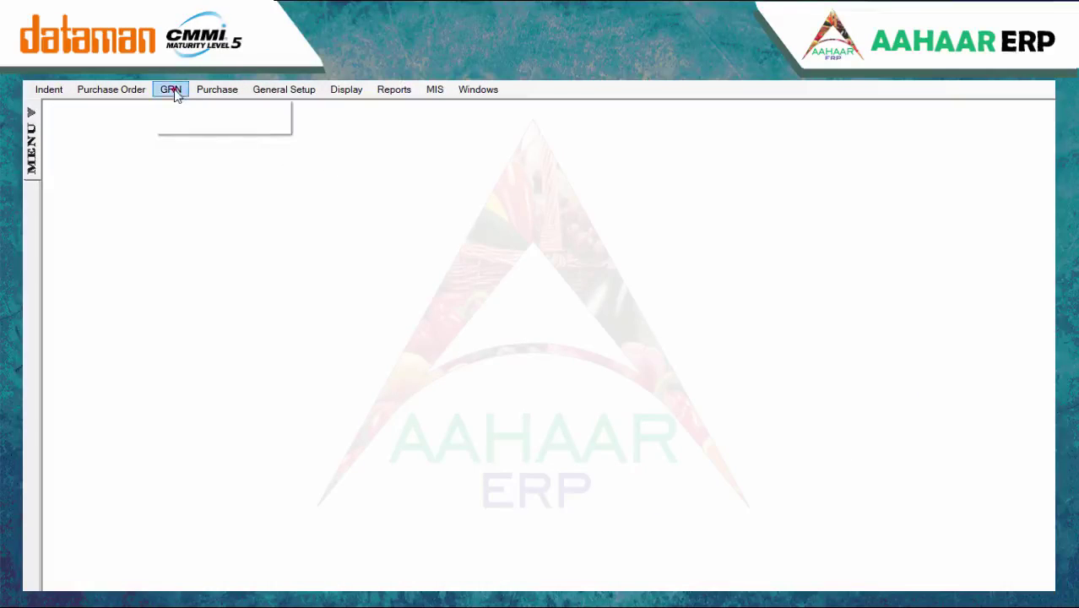
Add a GRN entry of type Purchase Challan With Mandi
{"action": "left_click", "coordinate": [172, 90]}
{"action": "left_click", "coordinate": [186, 106]}
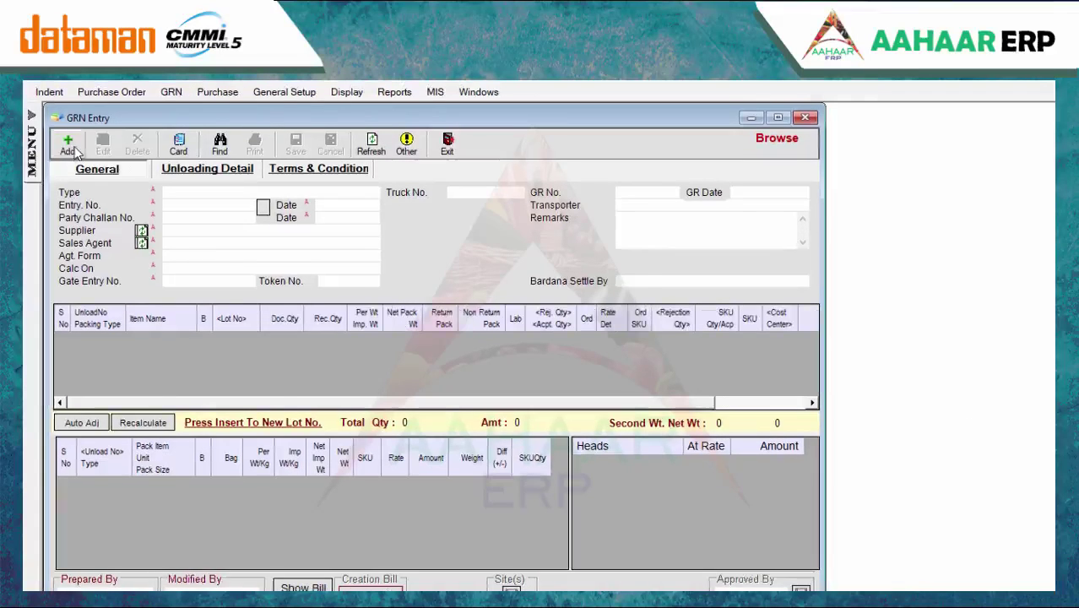
{"action": "left_click", "coordinate": [67, 141]}
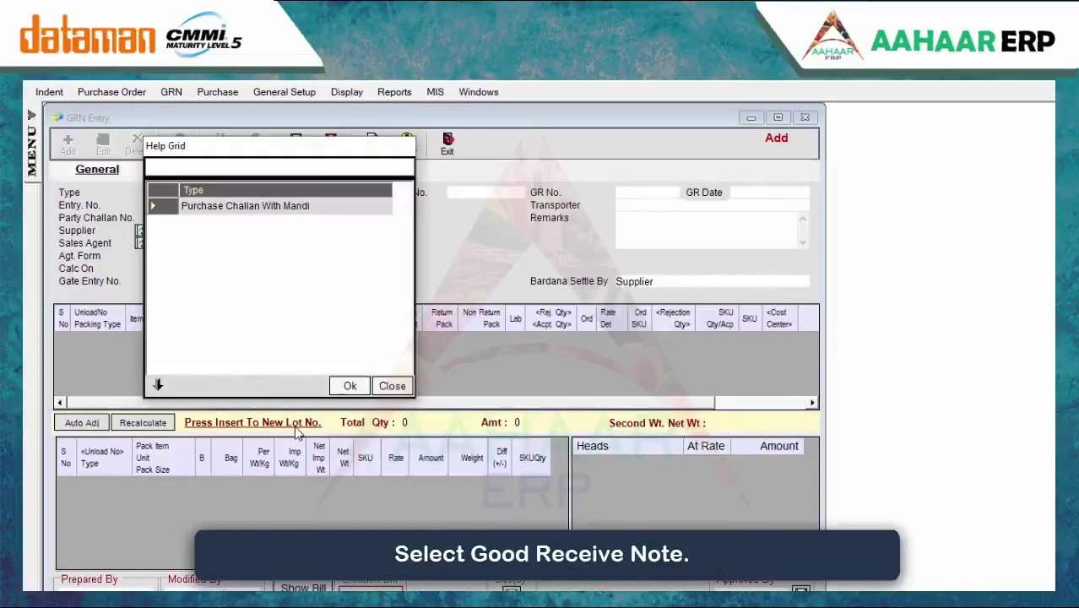
{"action": "key", "text": "Return"}
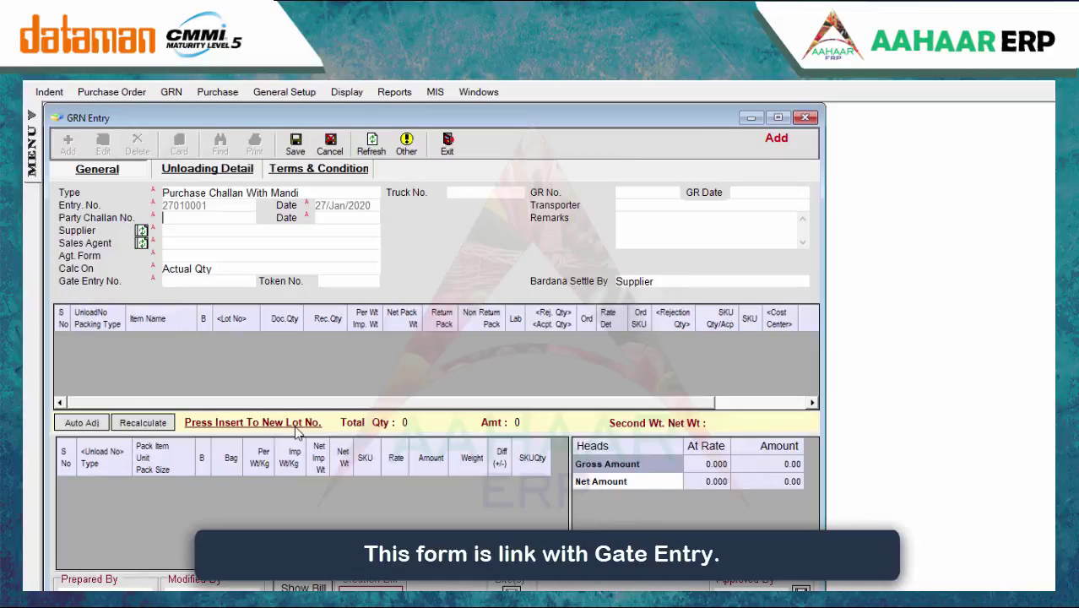
Fill in party challan number 222, supplier A K Traders, sales agent Direct and against form NA
{"action": "type", "text": "222"}
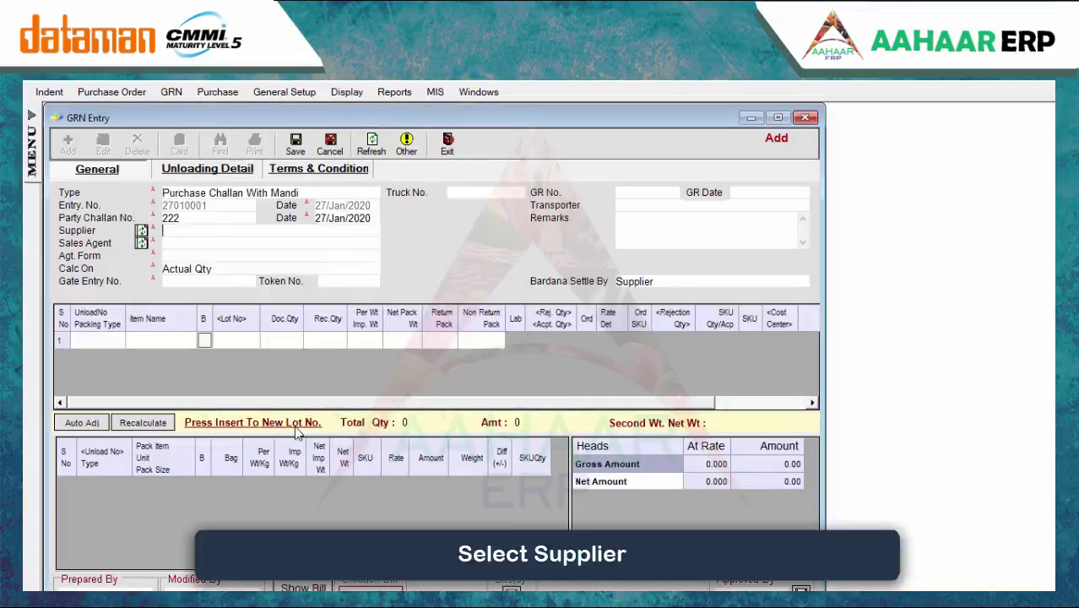
{"action": "key", "text": "Return"}
{"action": "key", "text": "Return"}
{"action": "key", "text": "Return"}
{"action": "key", "text": "Return"}
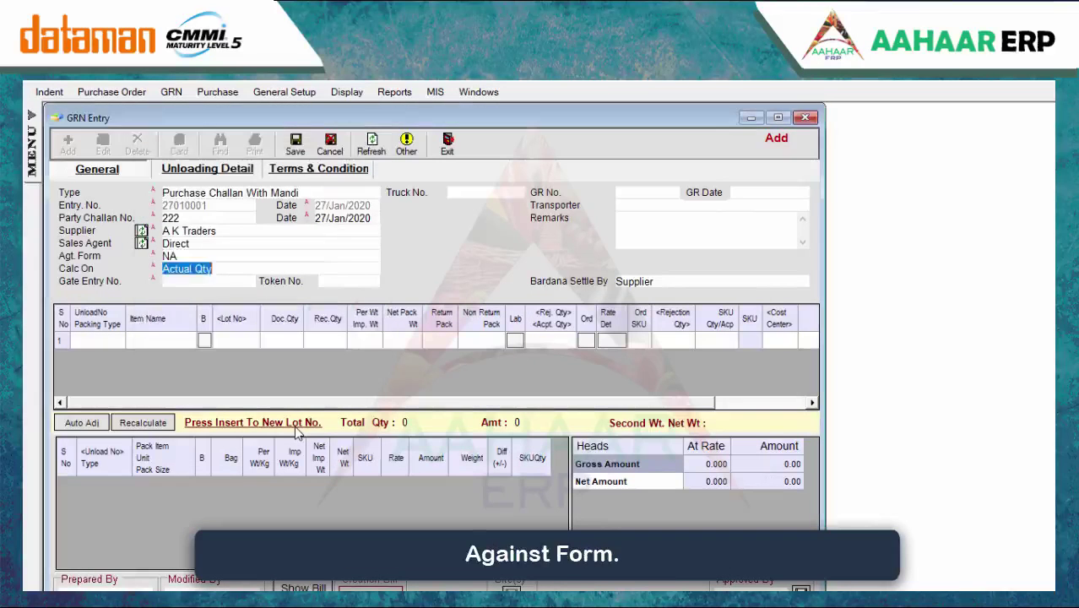
{"action": "key", "text": "Return"}
{"action": "key", "text": "Return"}
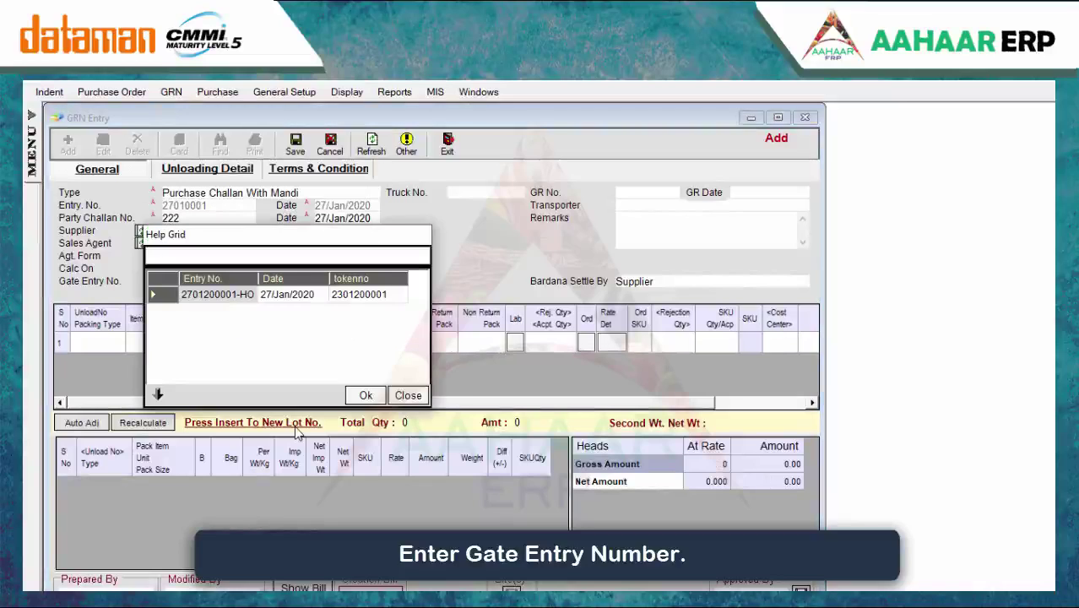
{"action": "key", "text": "Return"}
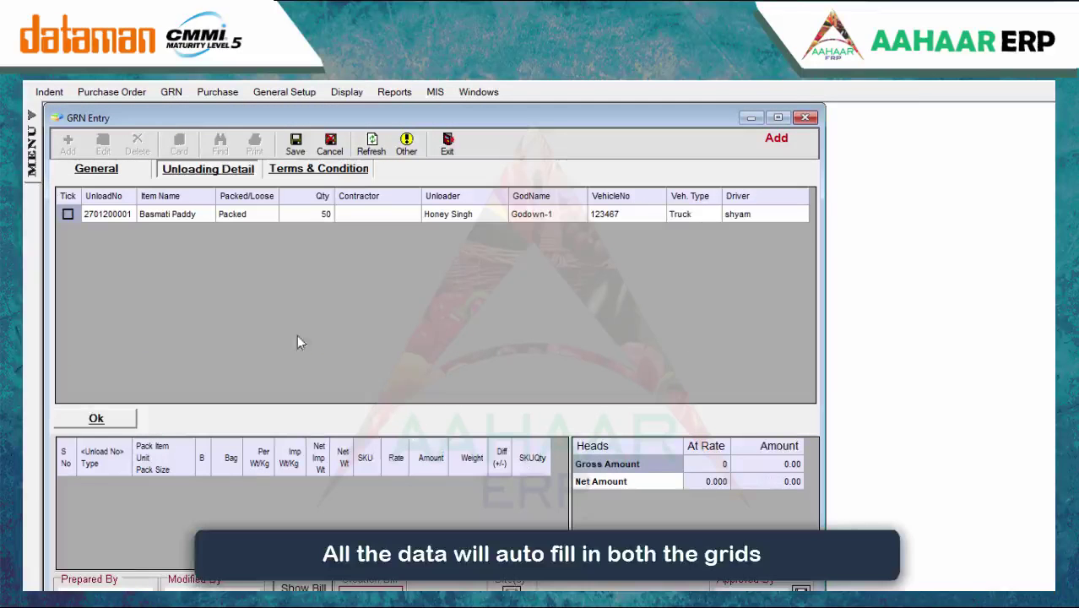
{"action": "left_click", "coordinate": [68, 214]}
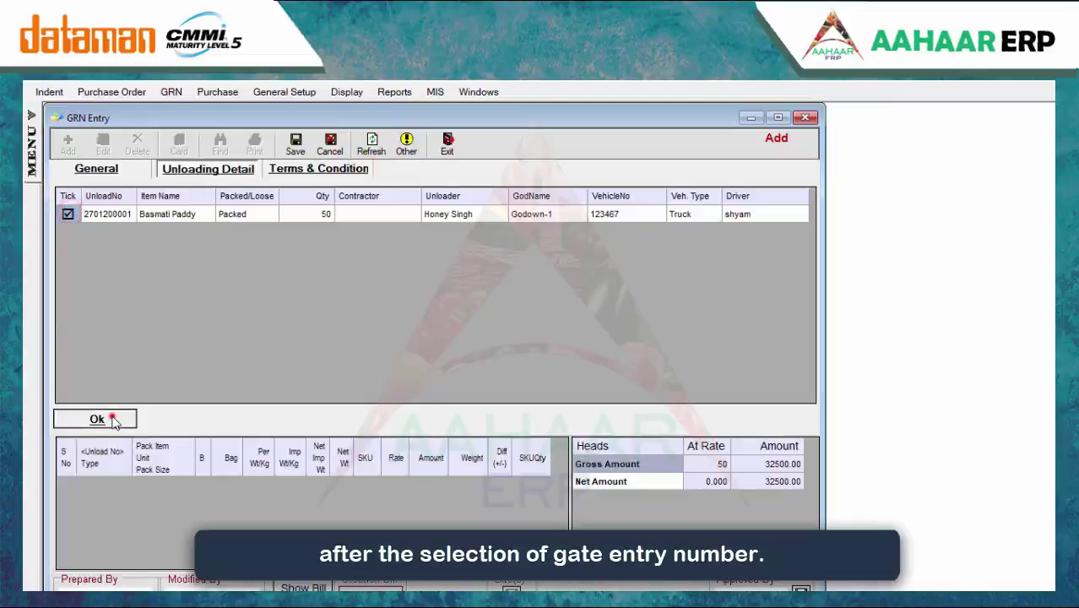
{"action": "left_click", "coordinate": [98, 417]}
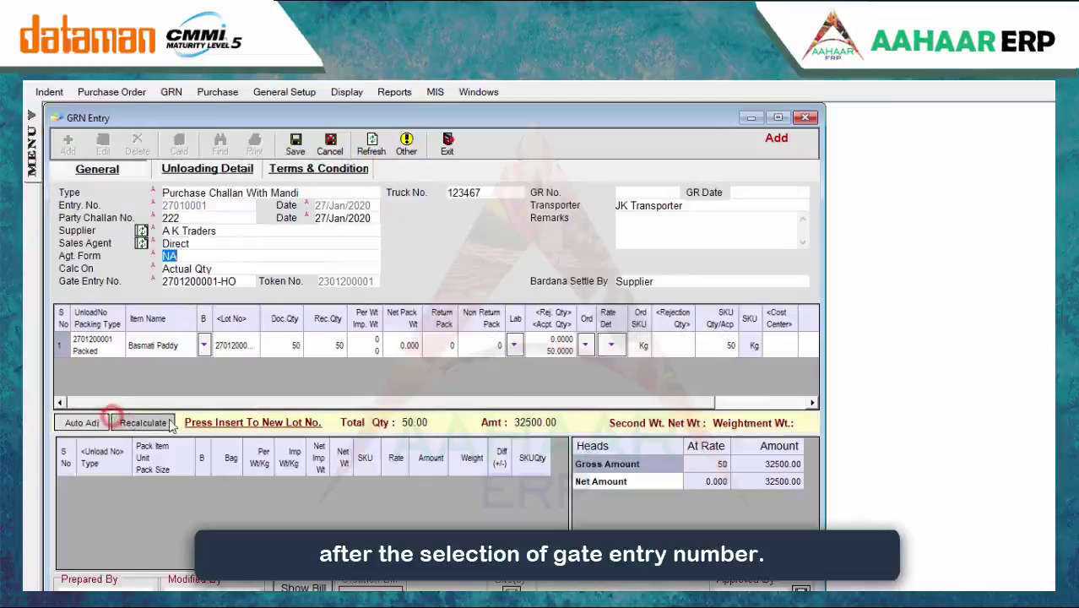
Include the Dust lab result for the paddy line and check its linked purchase order details
{"action": "left_click", "coordinate": [513, 344]}
{"action": "left_click", "coordinate": [322, 193]}
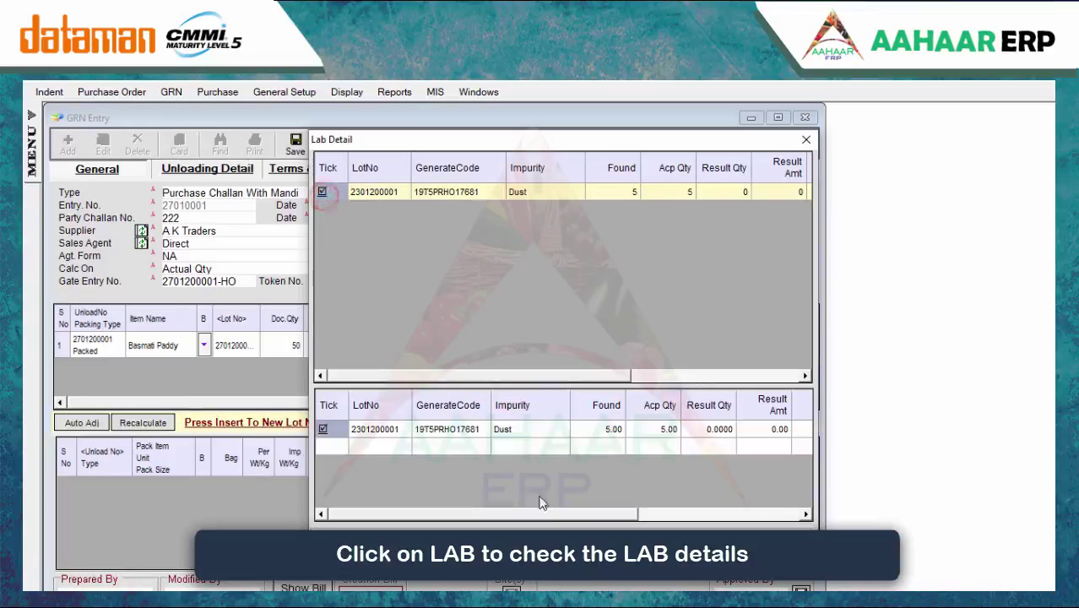
{"action": "left_click", "coordinate": [688, 549]}
{"action": "left_click", "coordinate": [583, 346]}
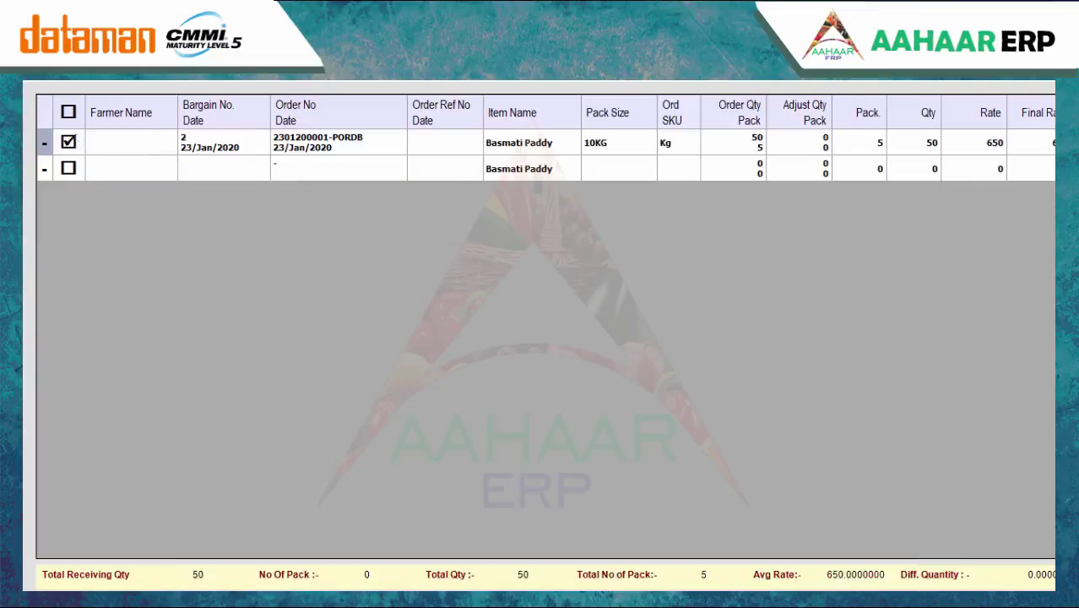
{"action": "key", "text": "Escape"}
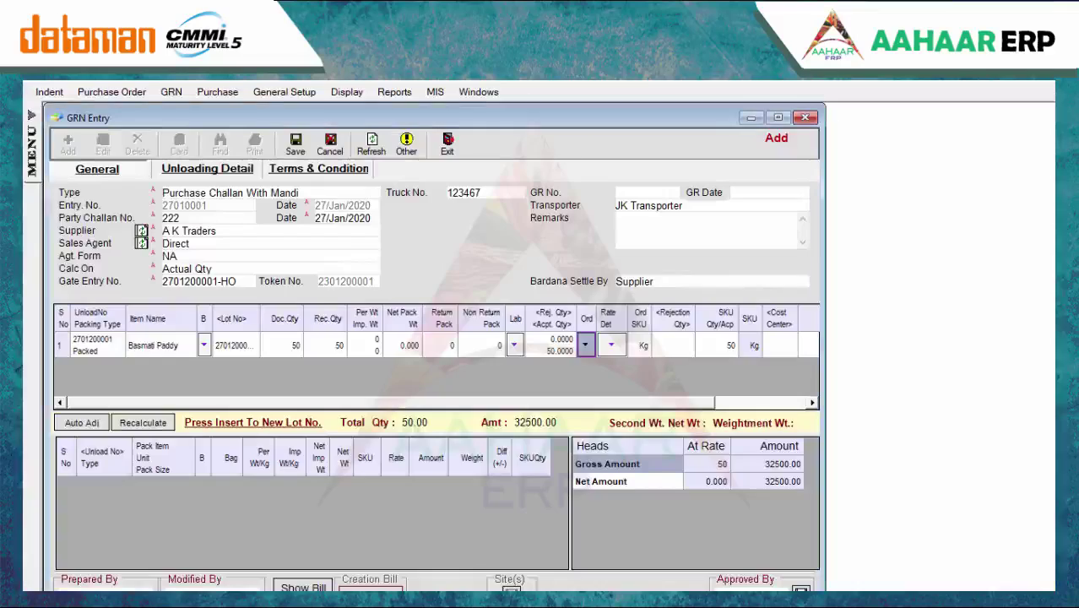
Set the paddy line's cost center to Administrator and save the GRN
{"action": "left_click_drag", "start_coordinate": [671, 403], "coordinate": [720, 355]}
{"action": "left_click", "coordinate": [711, 346]}
{"action": "type", "text": "A"}
{"action": "key", "text": "Return"}
{"action": "key", "text": "Return"}
{"action": "key", "text": "Return"}
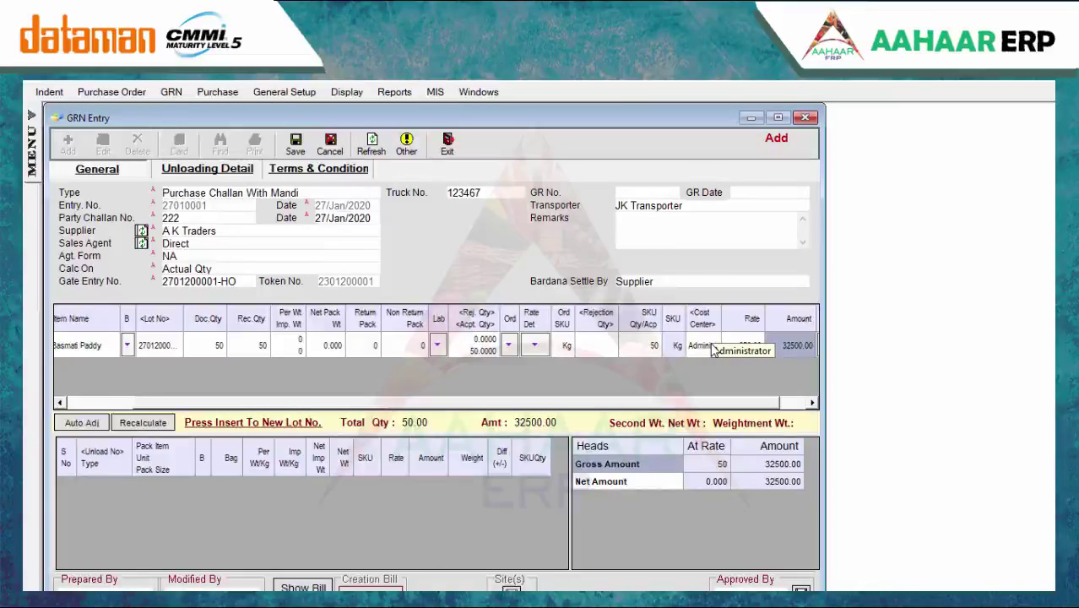
{"action": "key", "text": "ctrl+s"}
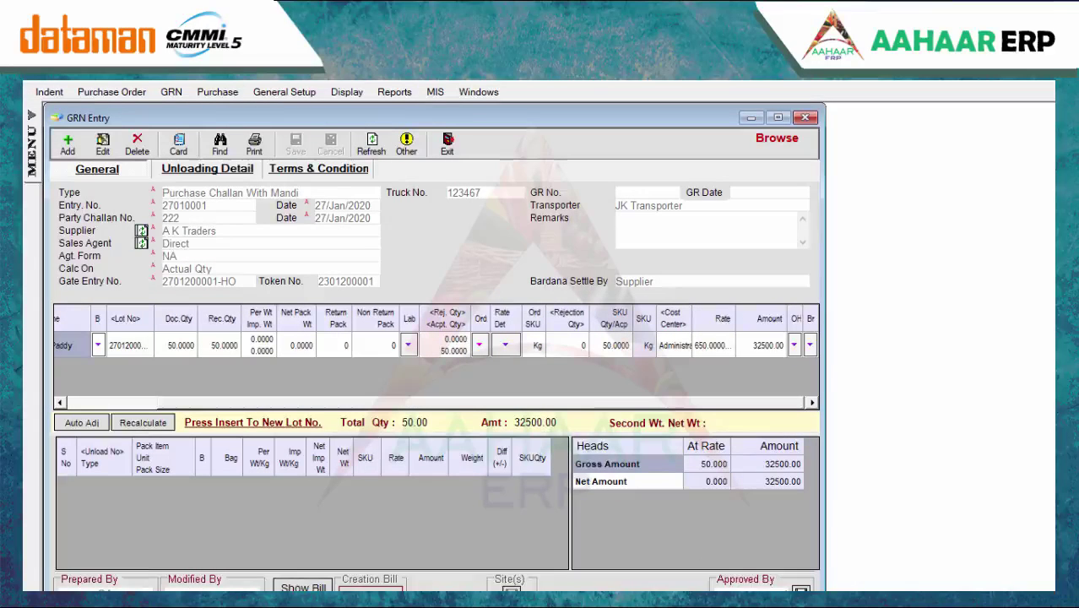
Approve the saved GRN
{"action": "left_click", "coordinate": [789, 588]}
{"action": "left_click", "coordinate": [621, 409]}
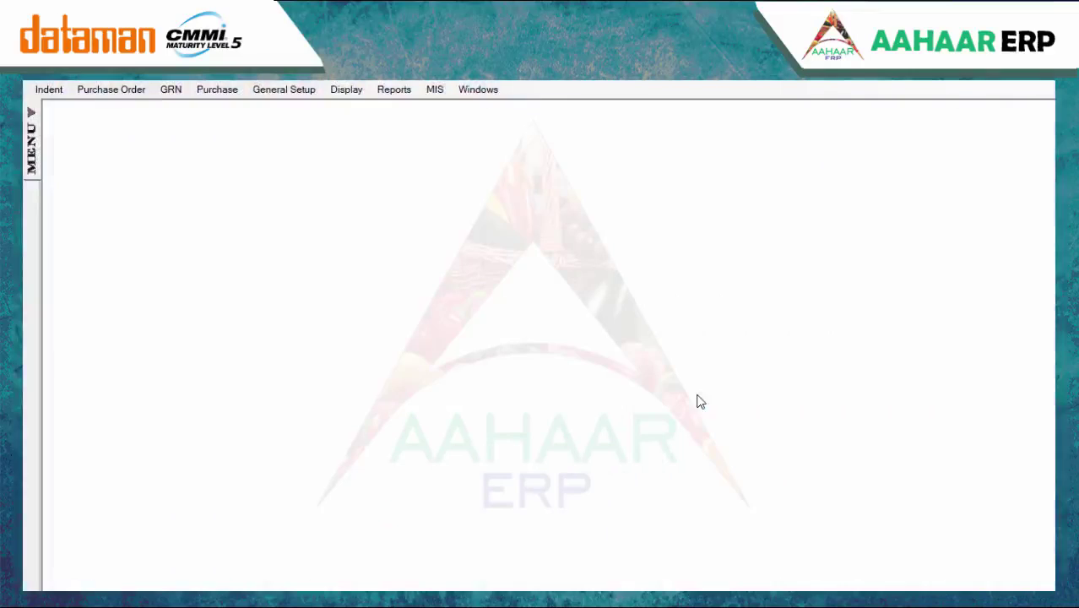
Start a new purchase bill entry of type Purchase Bill Against GST
{"action": "left_click", "coordinate": [228, 89]}
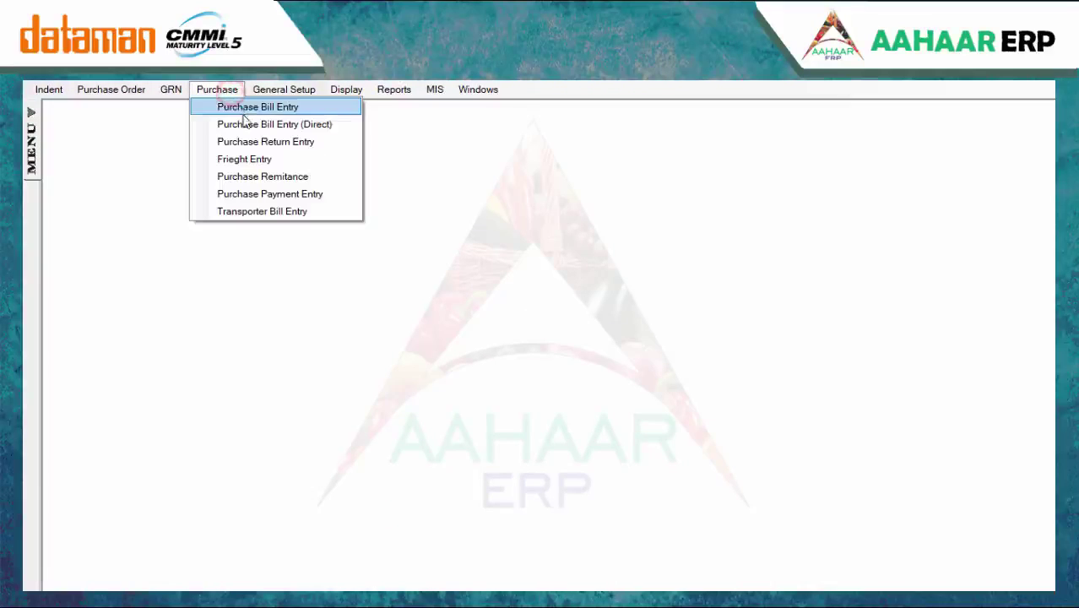
{"action": "left_click", "coordinate": [244, 107]}
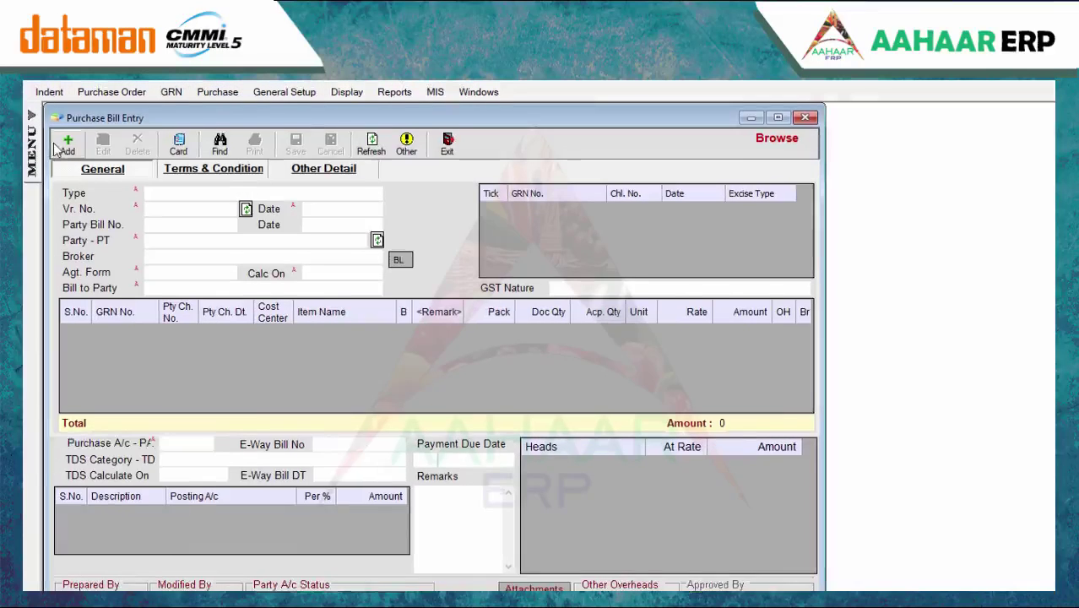
{"action": "left_click", "coordinate": [67, 141]}
{"action": "key", "text": "Down"}
{"action": "key", "text": "Down"}
{"action": "key", "text": "Return"}
{"action": "key", "text": "Return"}
{"action": "key", "text": "Return"}
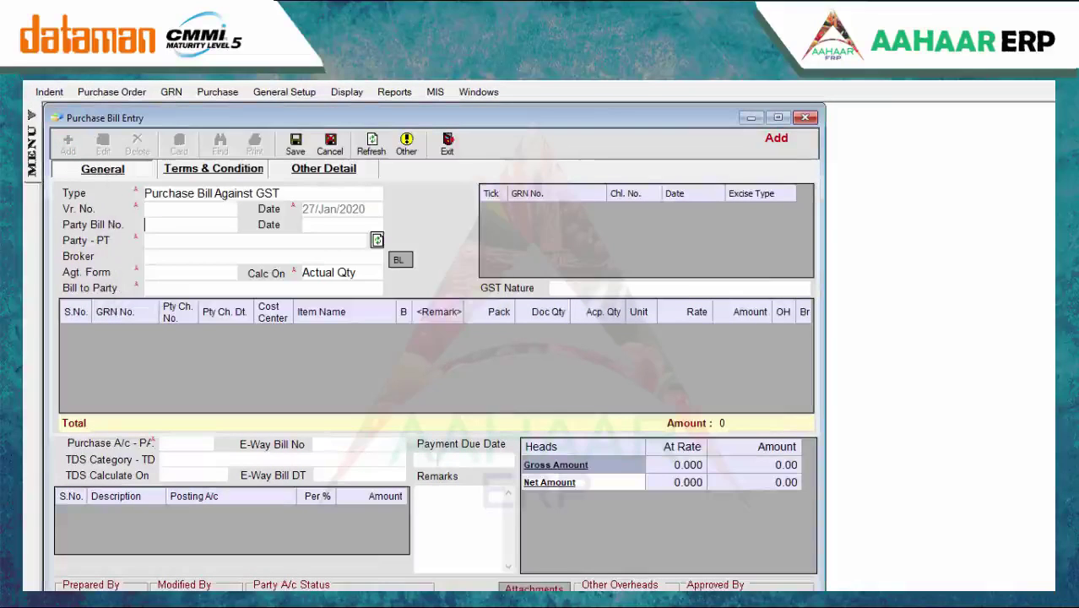
Fill in party bill number 111 dated 27/Jan/2020, party A K Traders, broker Direct and against form NA, keeping calculation on Actual Qty
{"action": "type", "text": "27"}
{"action": "key", "text": "Return"}
{"action": "key", "text": "Return"}
{"action": "key", "text": "Return"}
{"action": "key", "text": "Return"}
{"action": "key", "text": "Return"}
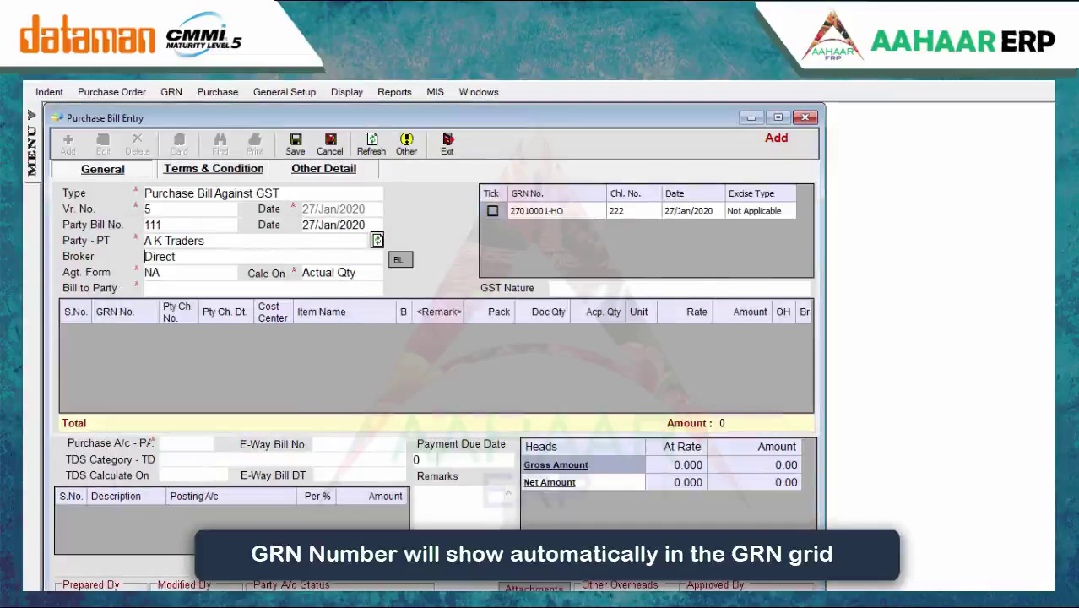
{"action": "key", "text": "Return"}
{"action": "key", "text": "Return"}
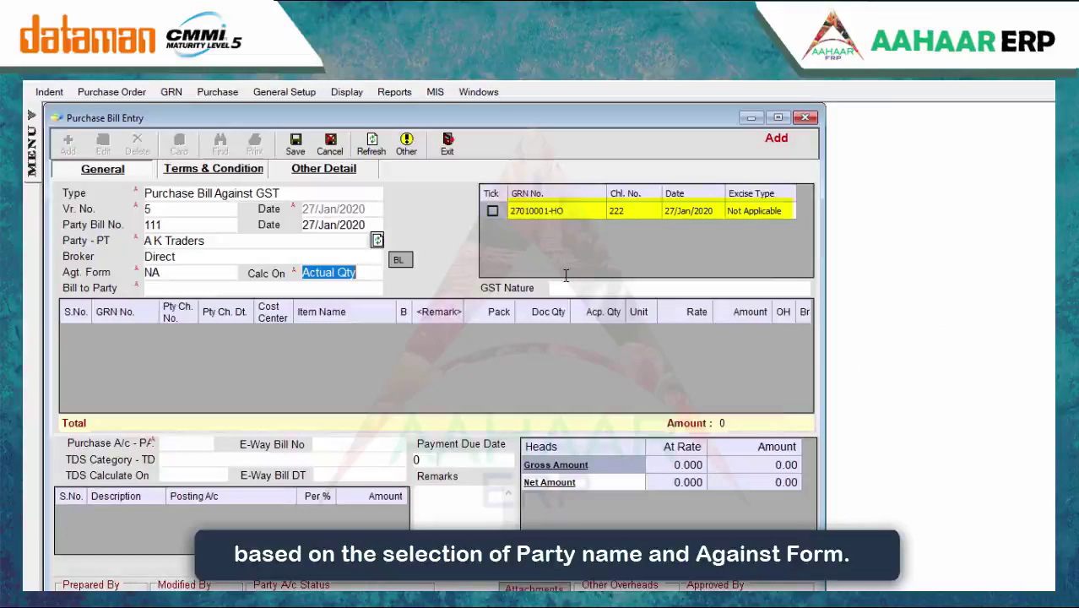
Load GRN 27010001-HO into the bill and set the purchase account to Sale A/c
{"action": "left_click", "coordinate": [492, 211]}
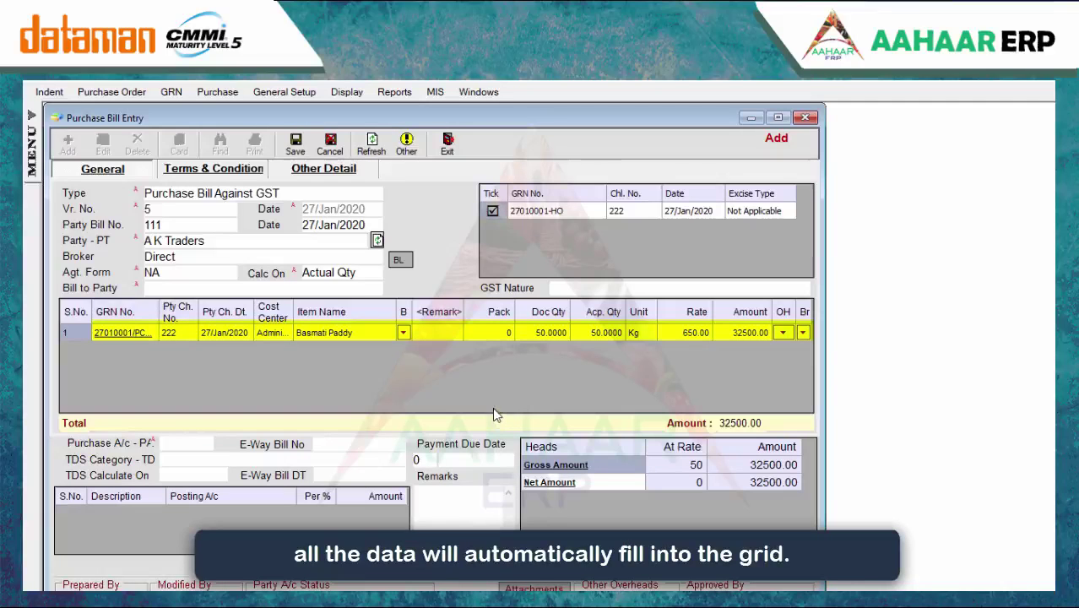
{"action": "left_click", "coordinate": [189, 443]}
{"action": "type", "text": "s"}
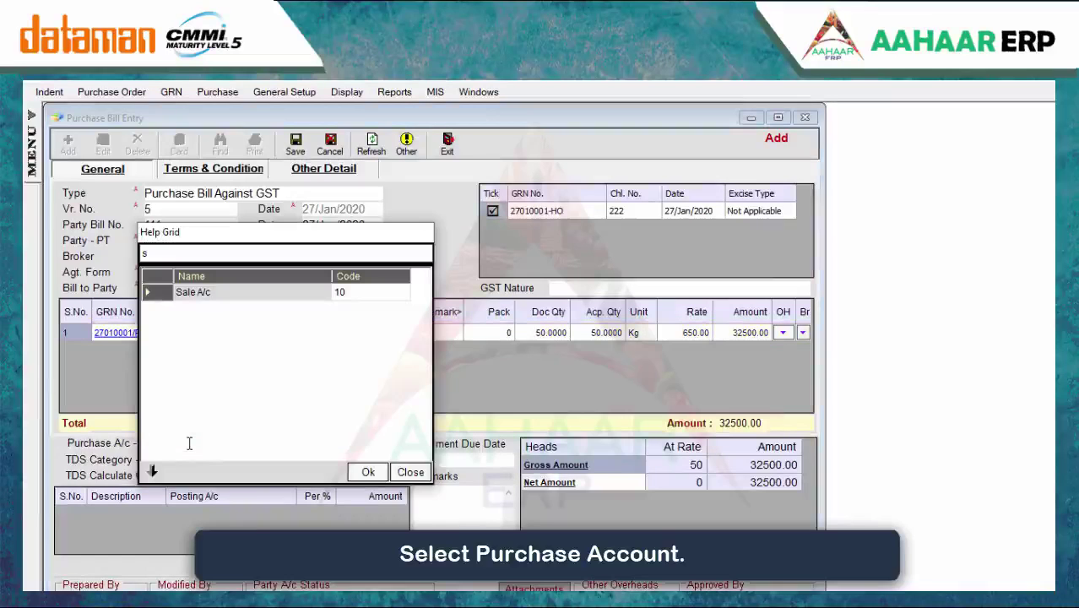
{"action": "key", "text": "Return"}
Save the A K Traders purchase bill and approve it
{"action": "left_click", "coordinate": [297, 145]}
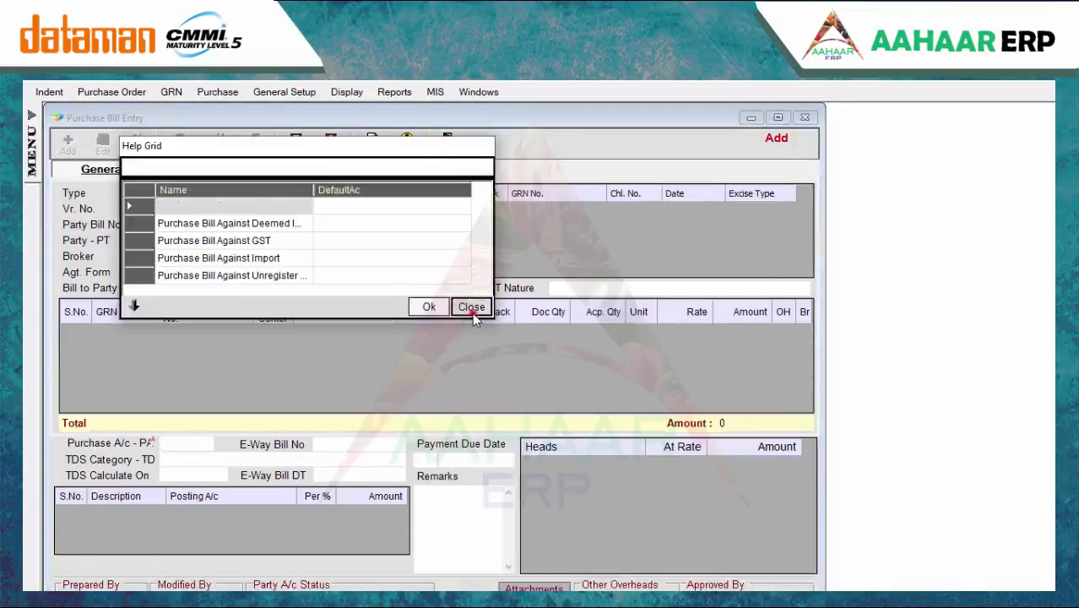
{"action": "left_click", "coordinate": [471, 307]}
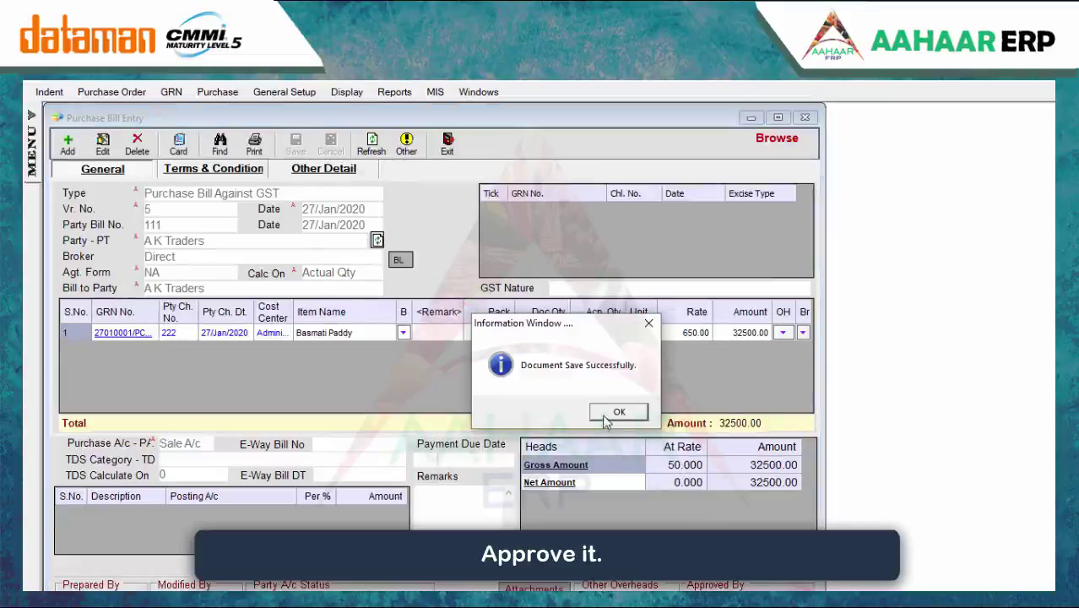
{"action": "left_click", "coordinate": [617, 404]}
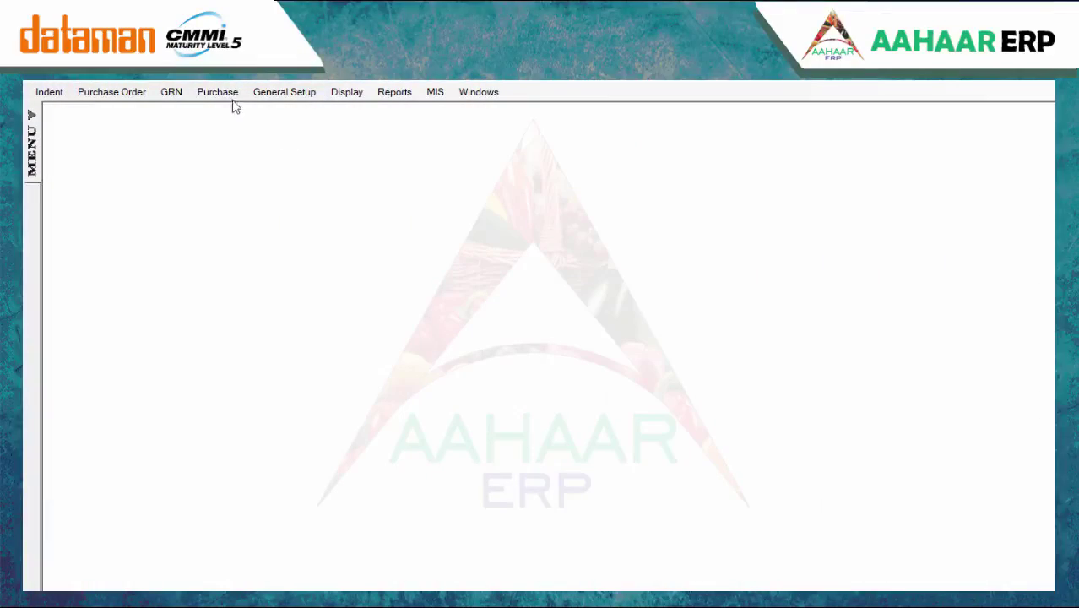
Start a new direct purchase bill entry of type Purchase Bill Direct
{"action": "left_click", "coordinate": [227, 95]}
{"action": "left_click", "coordinate": [257, 124]}
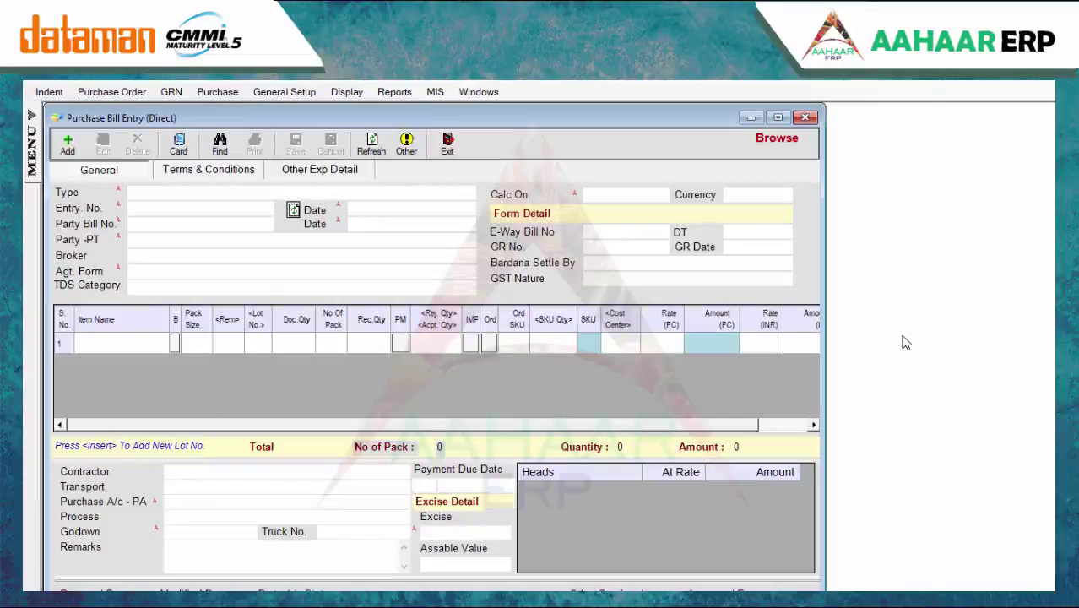
{"action": "left_click", "coordinate": [69, 147]}
{"action": "key", "text": "Return"}
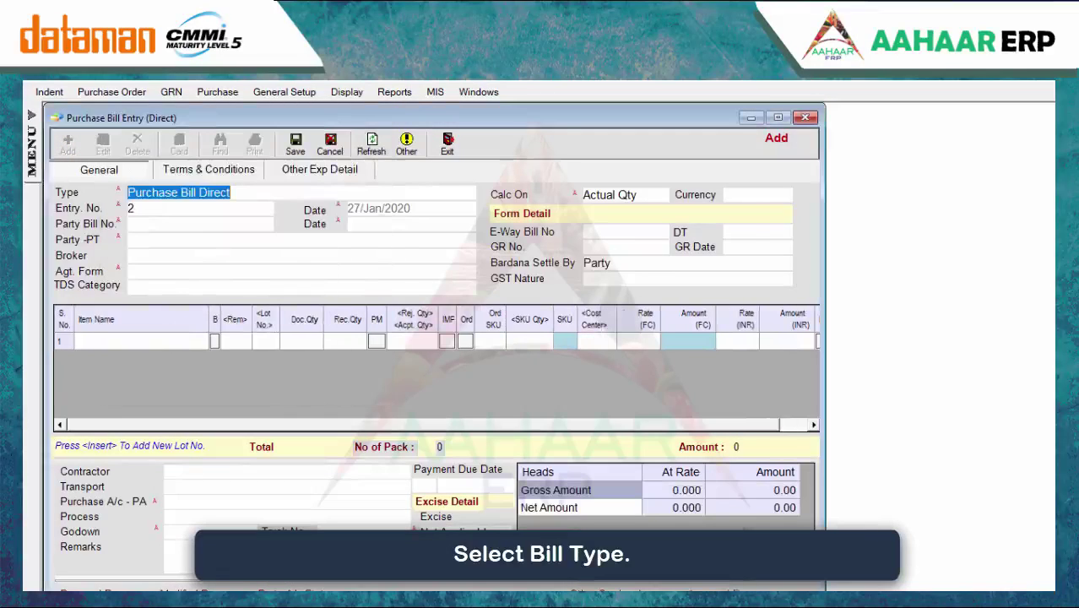
{"action": "key", "text": "Return"}
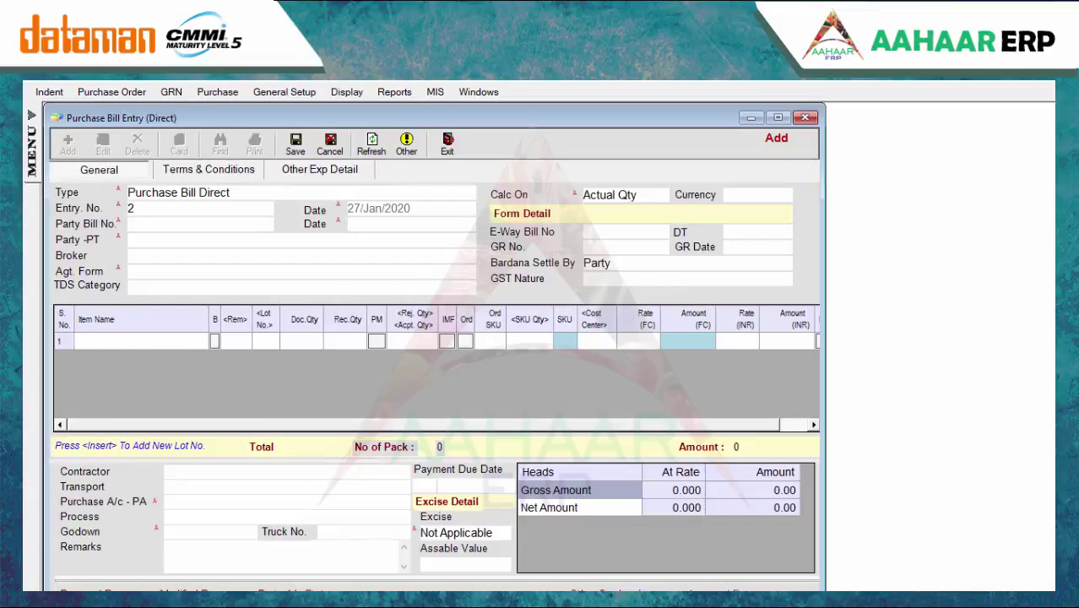
Enter party bill number 234 dated 27/Jan/2020 and select Bajaj Enterprice as the party
{"action": "type", "text": "2"}
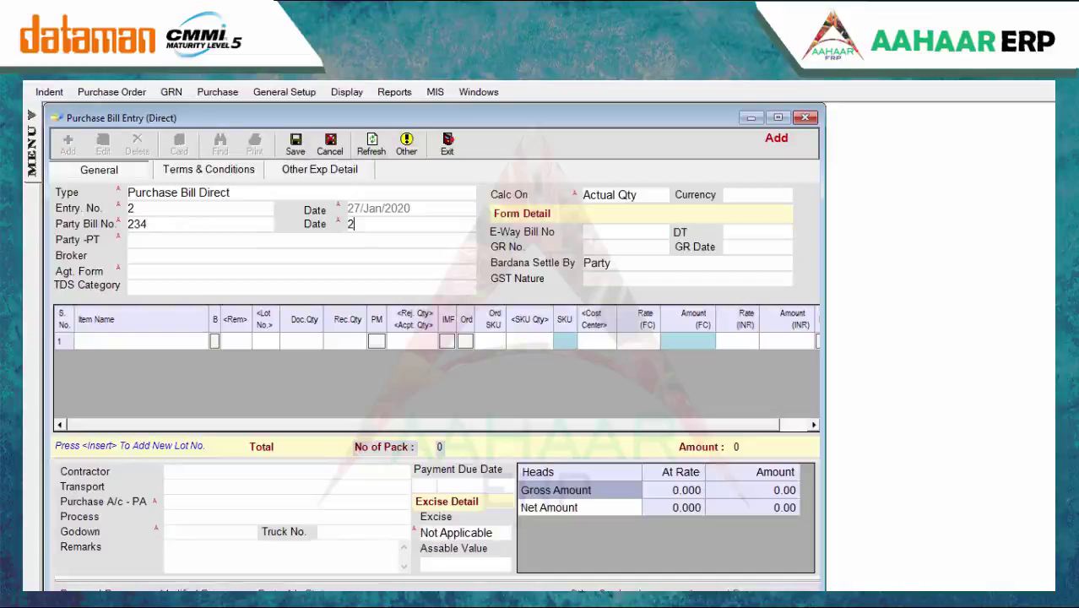
{"action": "type", "text": "7"}
{"action": "key", "text": "Return"}
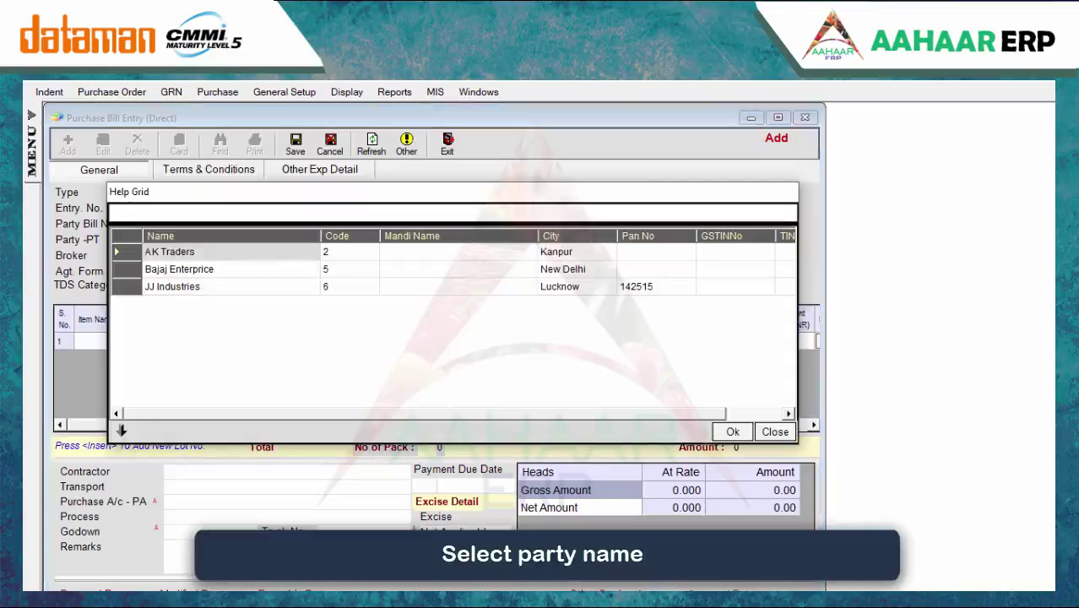
{"action": "key", "text": "Down"}
{"action": "key", "text": "Return"}
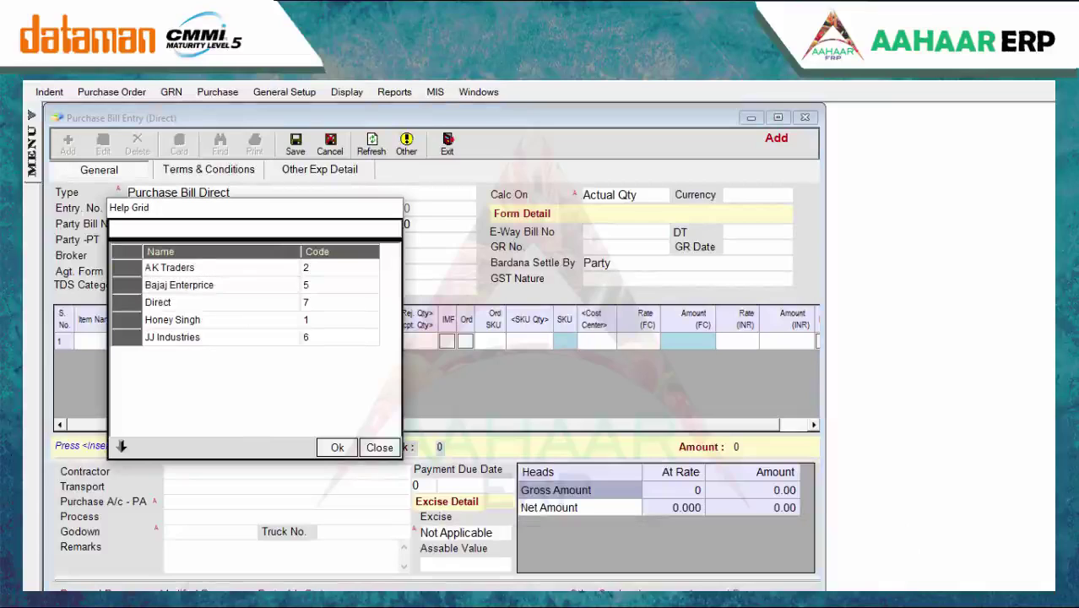
Set the broker to Direct and against form to NA, leaving the remaining header fields at their defaults
{"action": "key", "text": "Down"}
{"action": "key", "text": "Down"}
{"action": "key", "text": "Return"}
{"action": "key", "text": "Return"}
{"action": "key", "text": "Return"}
{"action": "key", "text": "Return"}
{"action": "key", "text": "Return"}
{"action": "key", "text": "Return"}
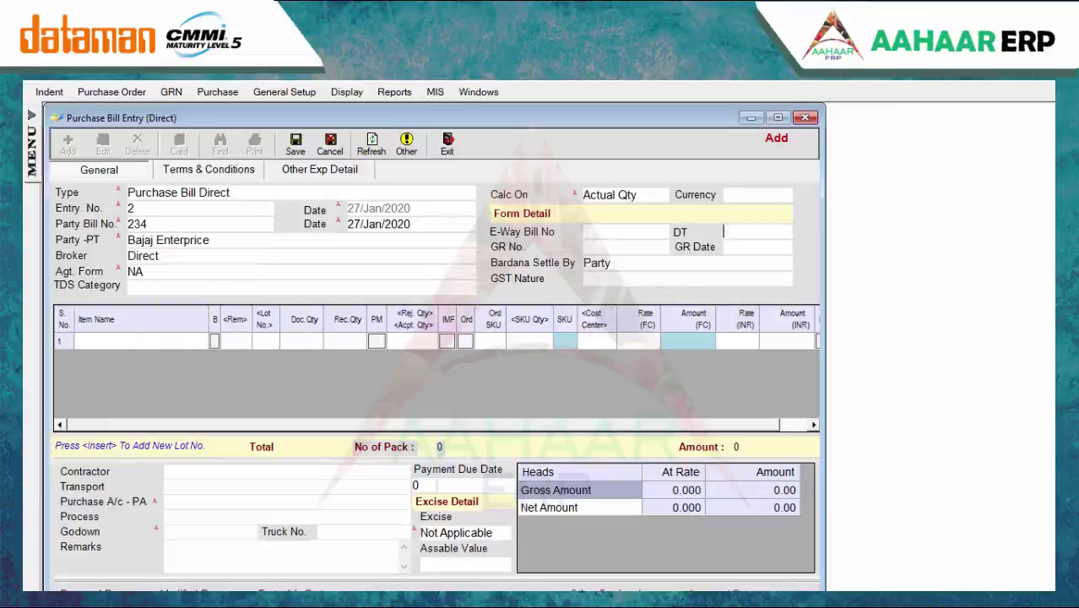
{"action": "key", "text": "Return"}
{"action": "key", "text": "Return"}
{"action": "key", "text": "Return"}
{"action": "key", "text": "Return"}
Choose Basmati Rice as the item on the direct bill's first line
{"action": "left_click", "coordinate": [134, 343]}
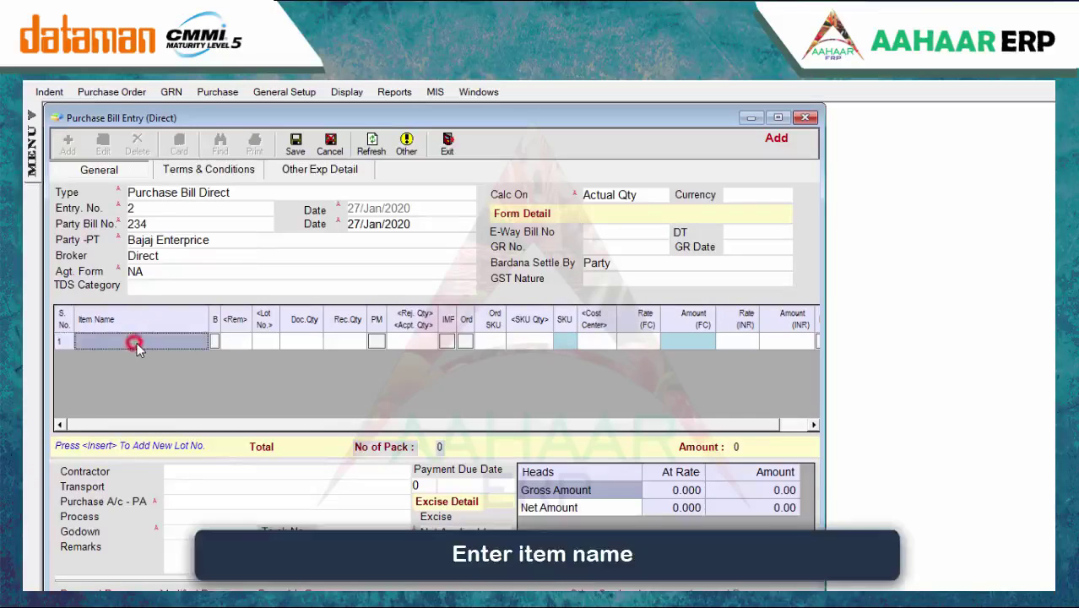
{"action": "type", "text": "s"}
{"action": "key", "text": "BackSpace"}
{"action": "key", "text": "Return"}
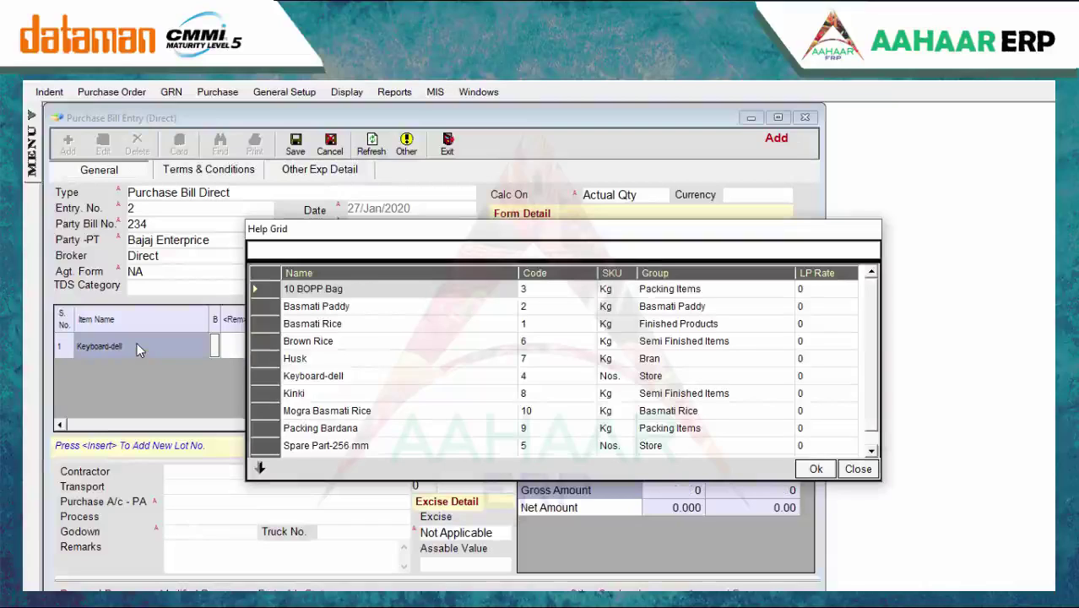
{"action": "key", "text": "Down"}
{"action": "key", "text": "Down"}
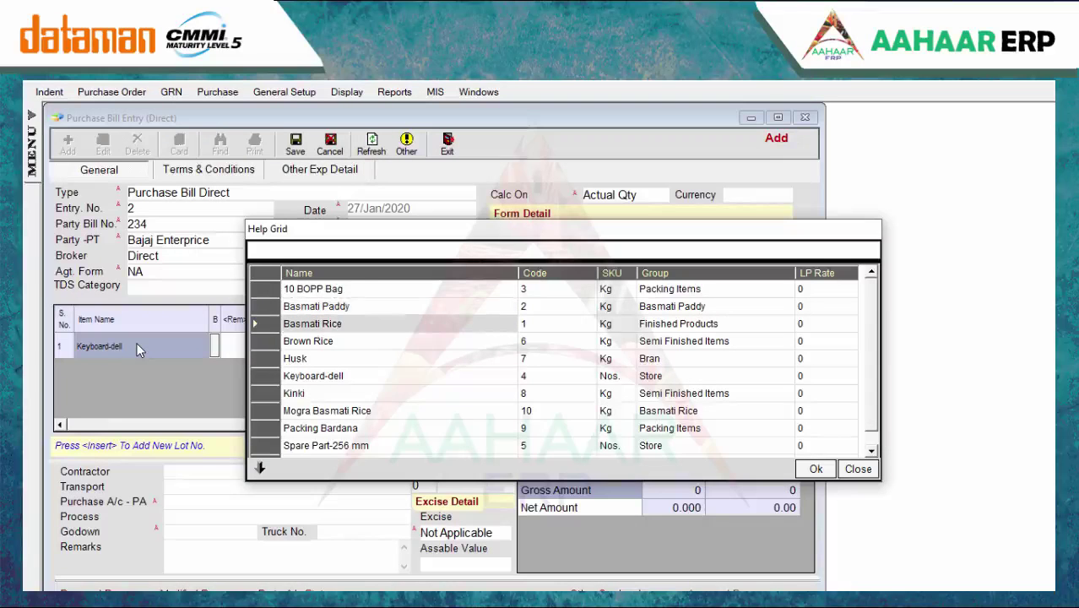
{"action": "key", "text": "Return"}
{"action": "key", "text": "Return"}
{"action": "key", "text": "Return"}
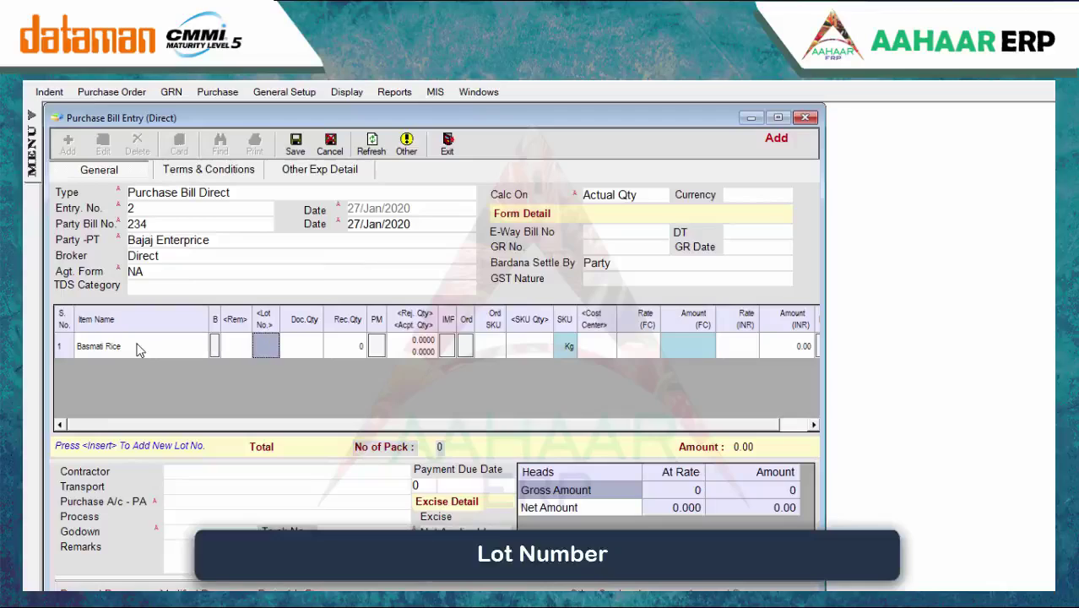
Assign a lot number to the Basmati Rice line and enter a document quantity of 150
{"action": "key", "text": "Return"}
{"action": "key", "text": "Return"}
{"action": "key", "text": "Return"}
{"action": "type", "text": "150"}
{"action": "key", "text": "Return"}
{"action": "key", "text": "Return"}
{"action": "key", "text": "Return"}
{"action": "key", "text": "Return"}
{"action": "key", "text": "Return"}
{"action": "key", "text": "Return"}
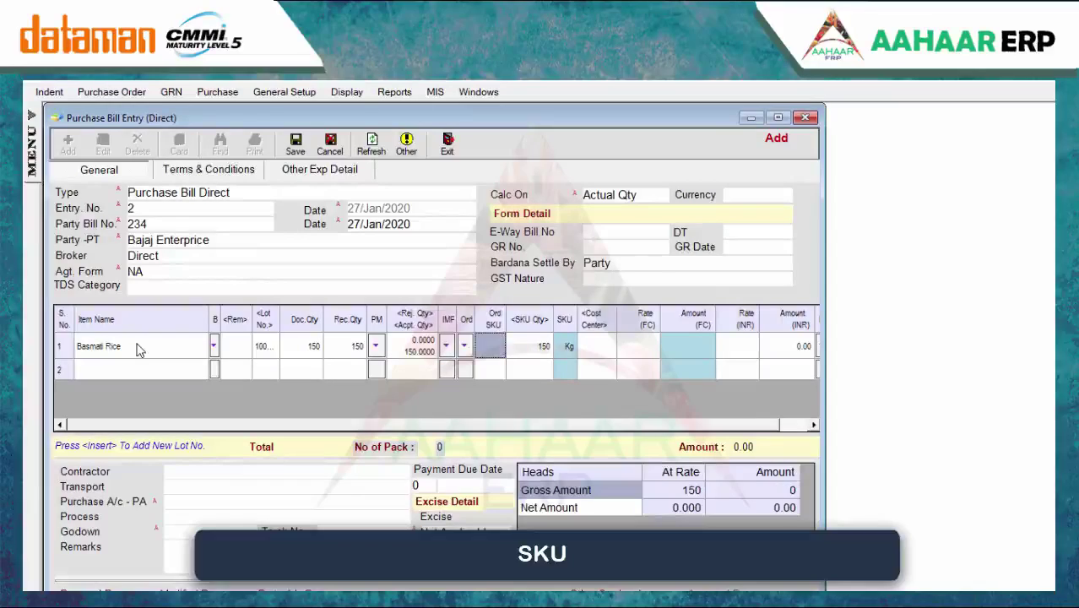
Set the rice line's order SKU to Kg, its cost center to STORE and its INR rate to 2000
{"action": "key", "text": "Return"}
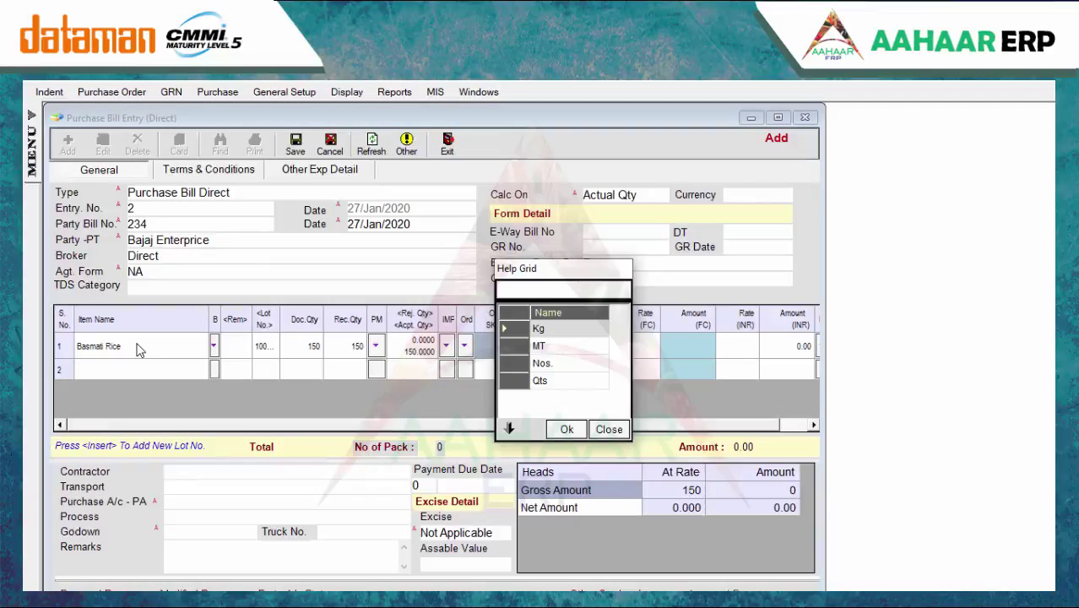
{"action": "key", "text": "Return"}
{"action": "key", "text": "Return"}
{"action": "key", "text": "Return"}
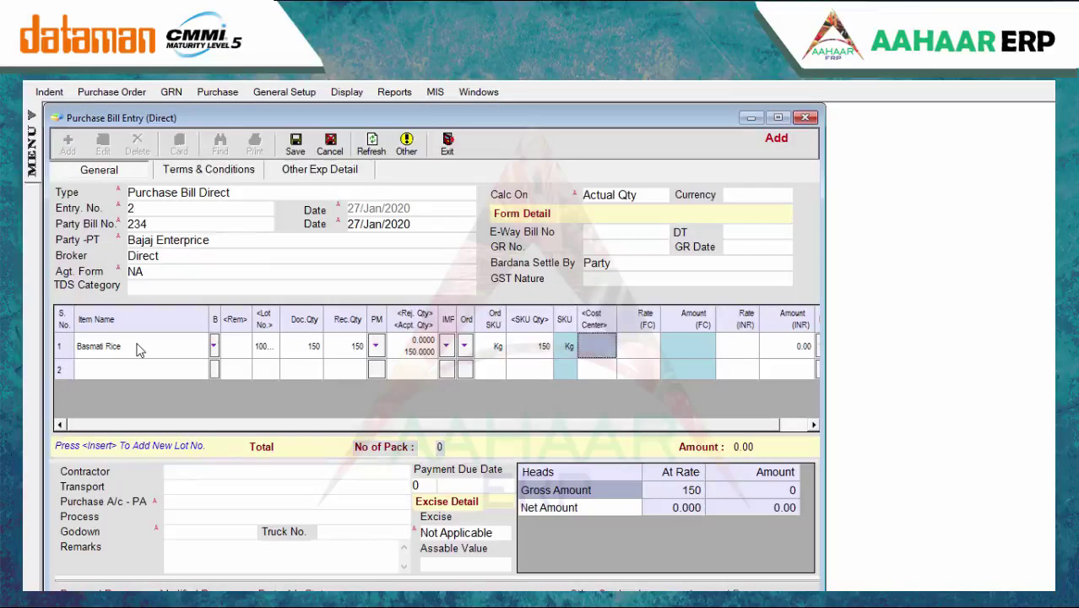
{"action": "left_click", "coordinate": [602, 353]}
{"action": "type", "text": "S"}
{"action": "key", "text": "Return"}
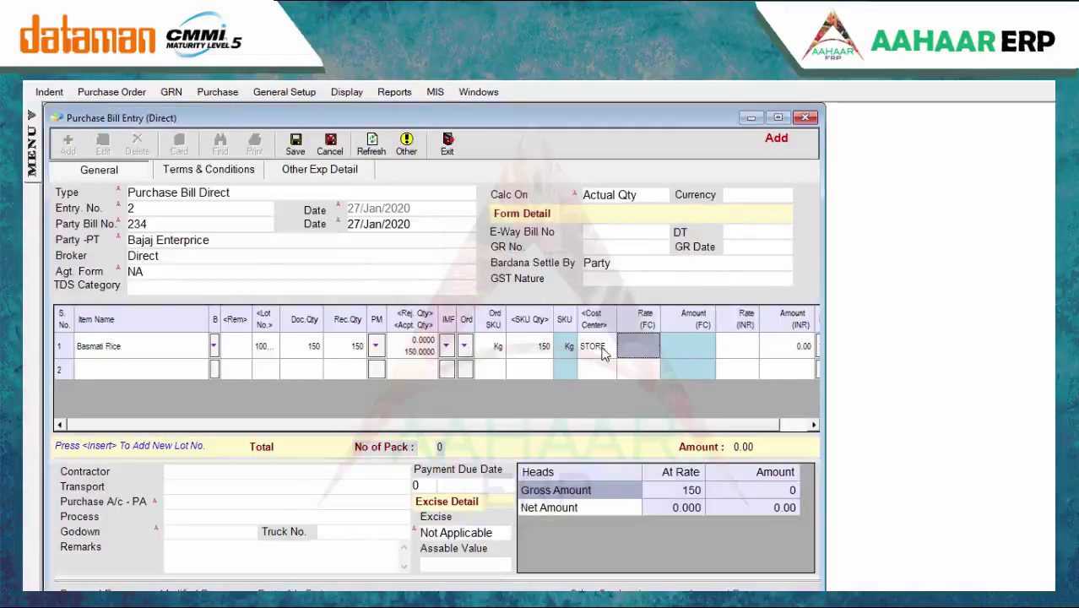
{"action": "key", "text": "Return"}
{"action": "type", "text": "2"}
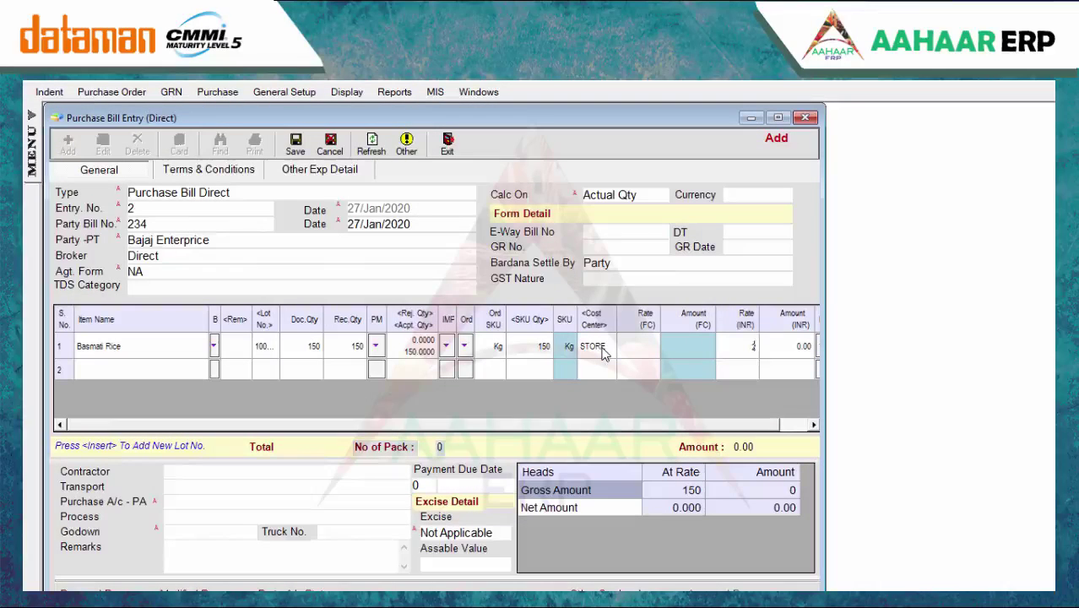
{"action": "type", "text": "000"}
{"action": "key", "text": "Return"}
{"action": "key", "text": "Return"}
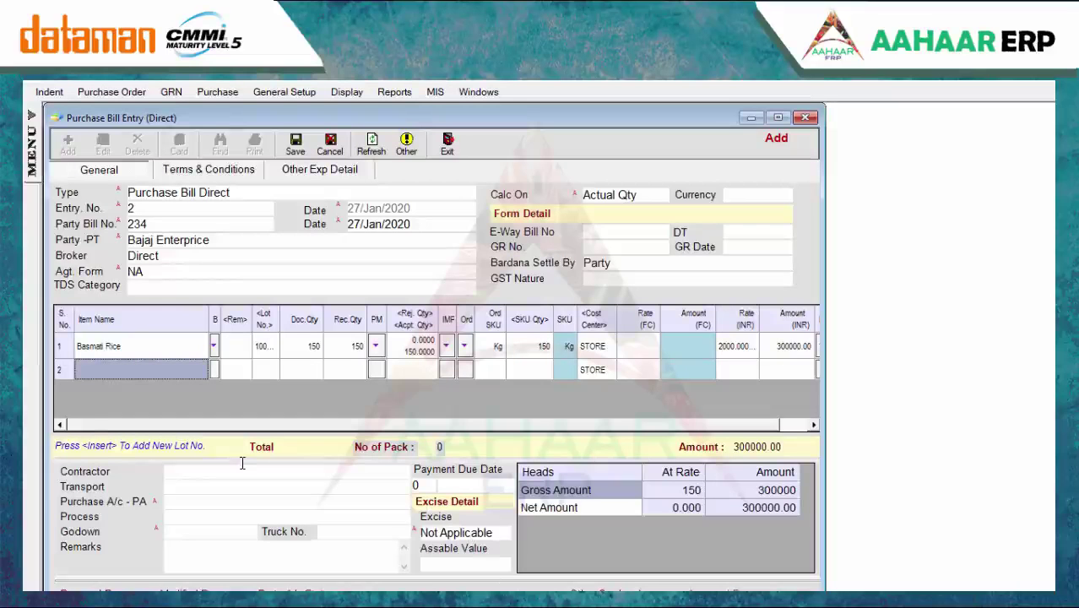
Set the purchase account to Sale A/c with godown Godown-1, and save and approve the direct purchase bill
{"action": "left_click", "coordinate": [185, 500]}
{"action": "type", "text": "s"}
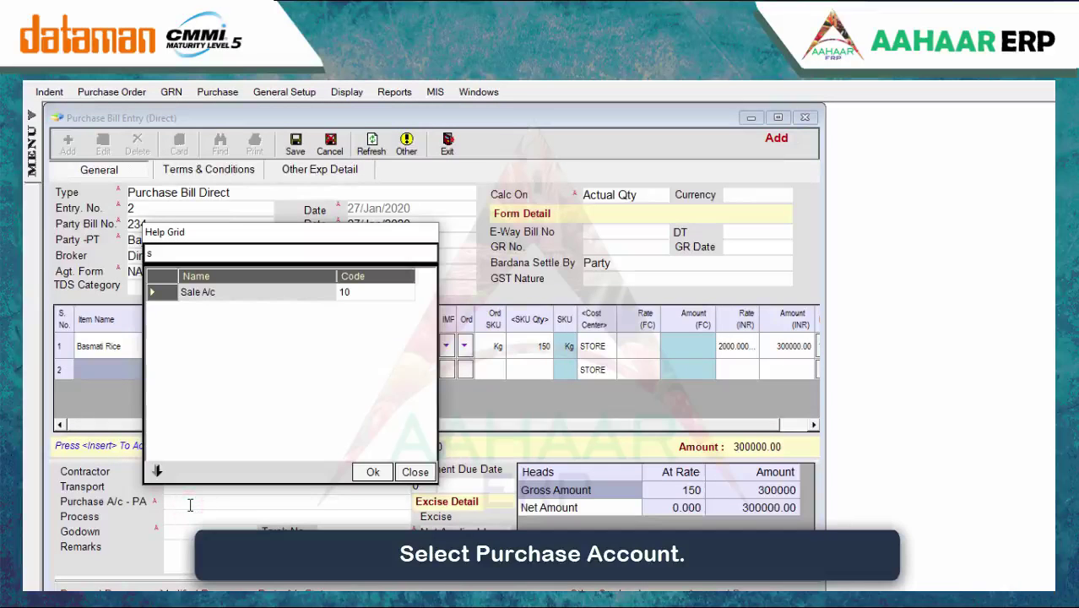
{"action": "key", "text": "Return"}
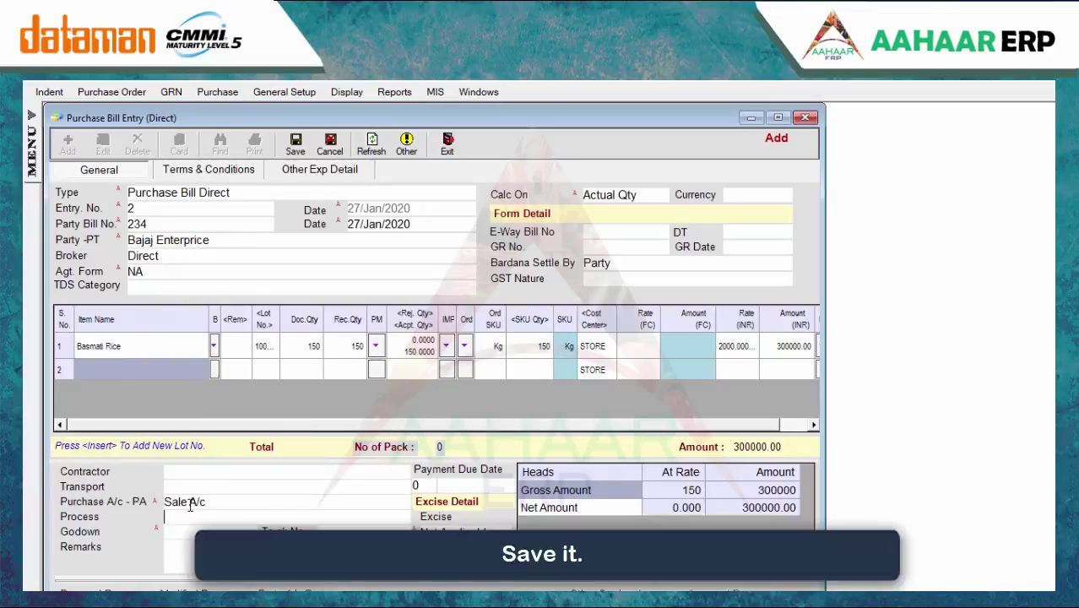
{"action": "key", "text": "ctrl+s"}
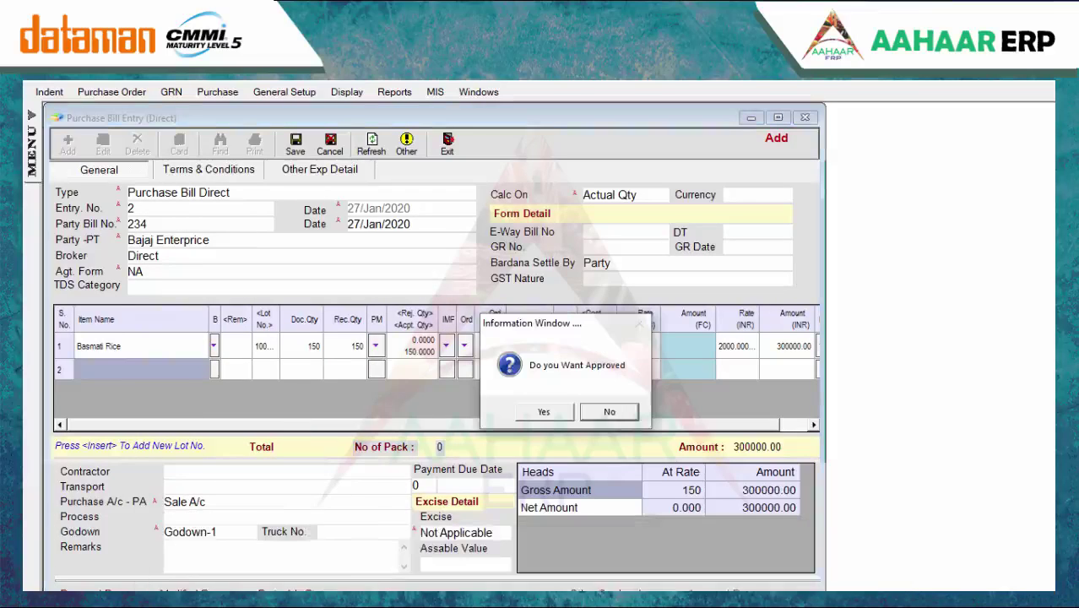
{"action": "left_click", "coordinate": [550, 413]}
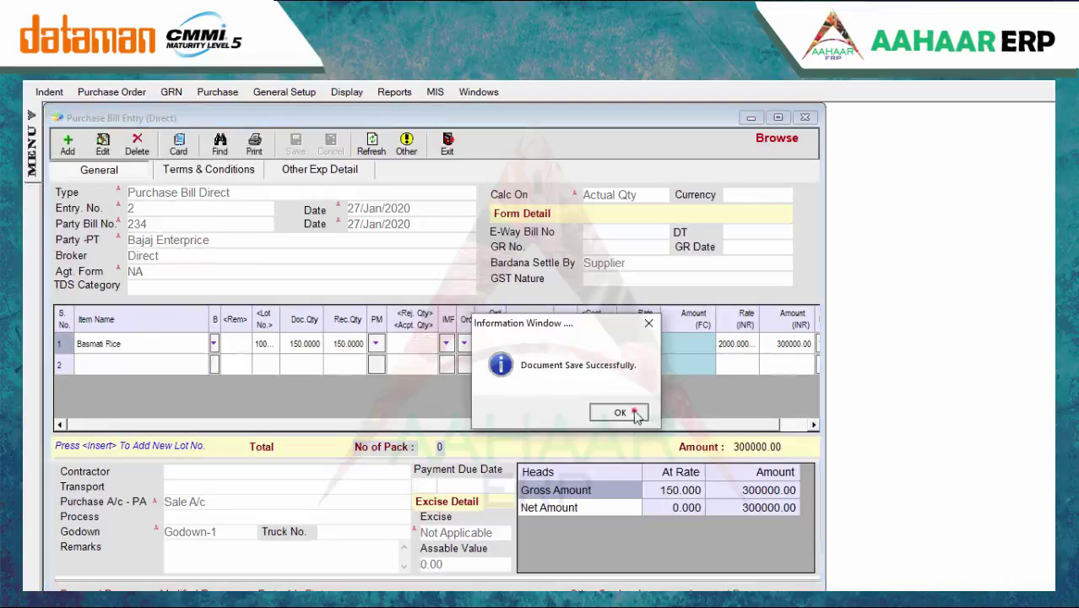
{"action": "left_click", "coordinate": [634, 412]}
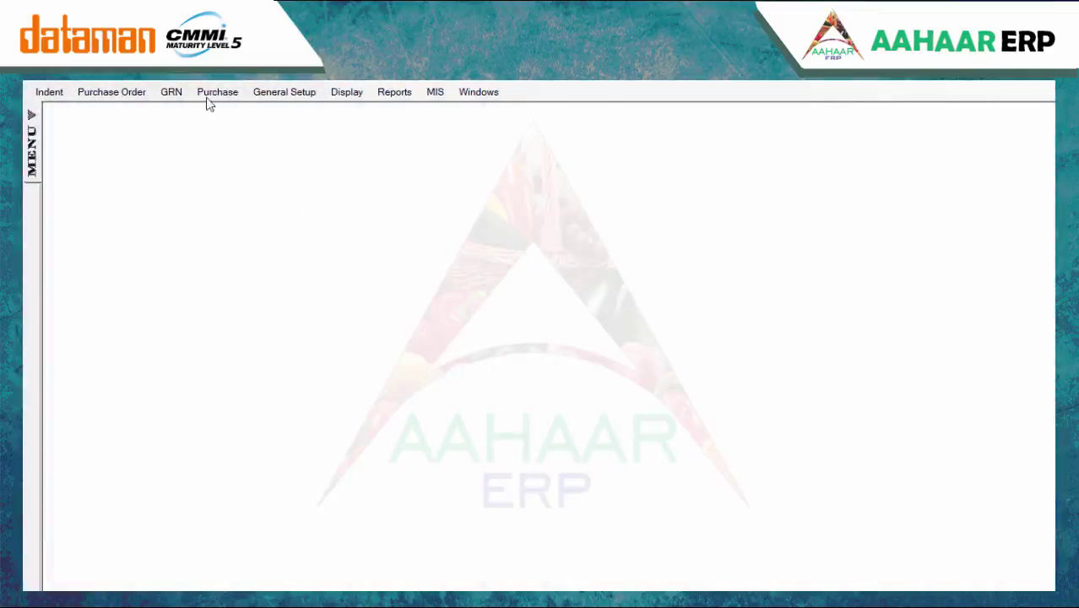
Start a new purchase return of type Purchase Return Against GST, with against form NA and supplier A K Traders
{"action": "left_click", "coordinate": [211, 92]}
{"action": "left_click", "coordinate": [225, 140]}
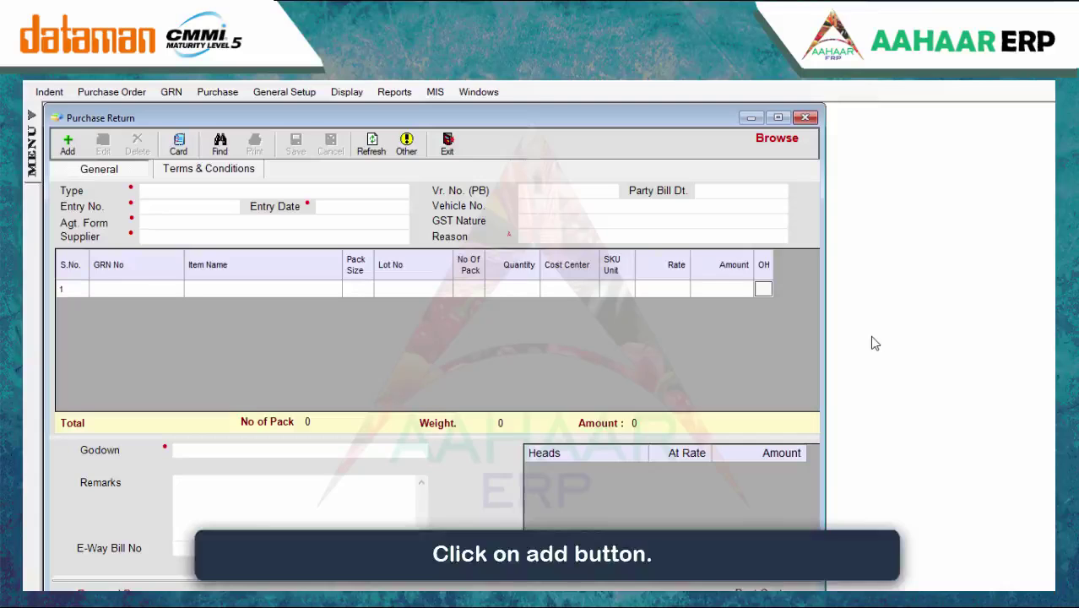
{"action": "left_click", "coordinate": [69, 148]}
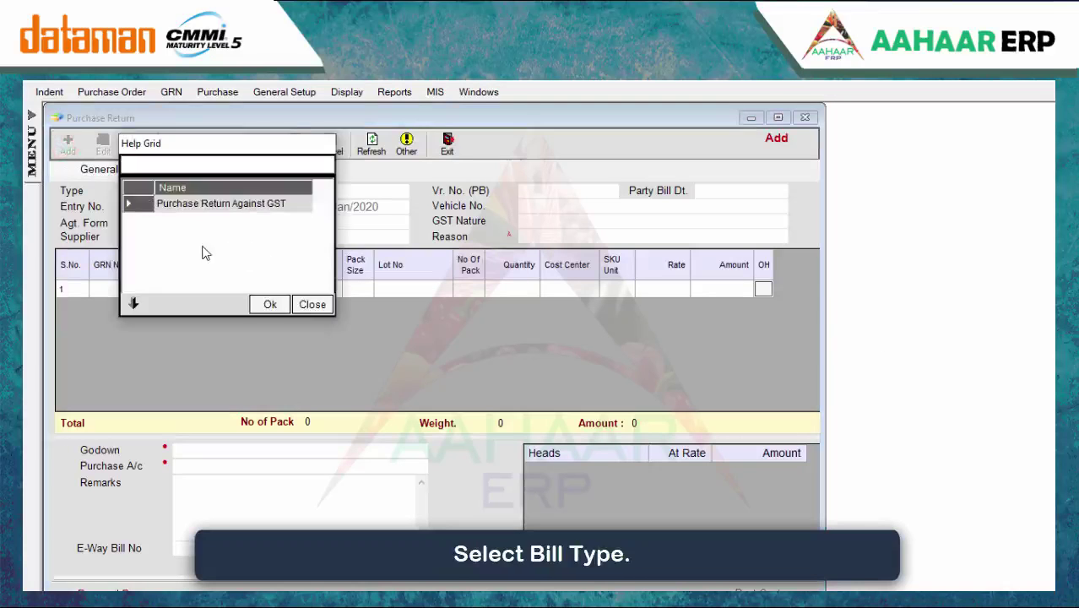
{"action": "double_click", "coordinate": [203, 251]}
{"action": "key", "text": "Return"}
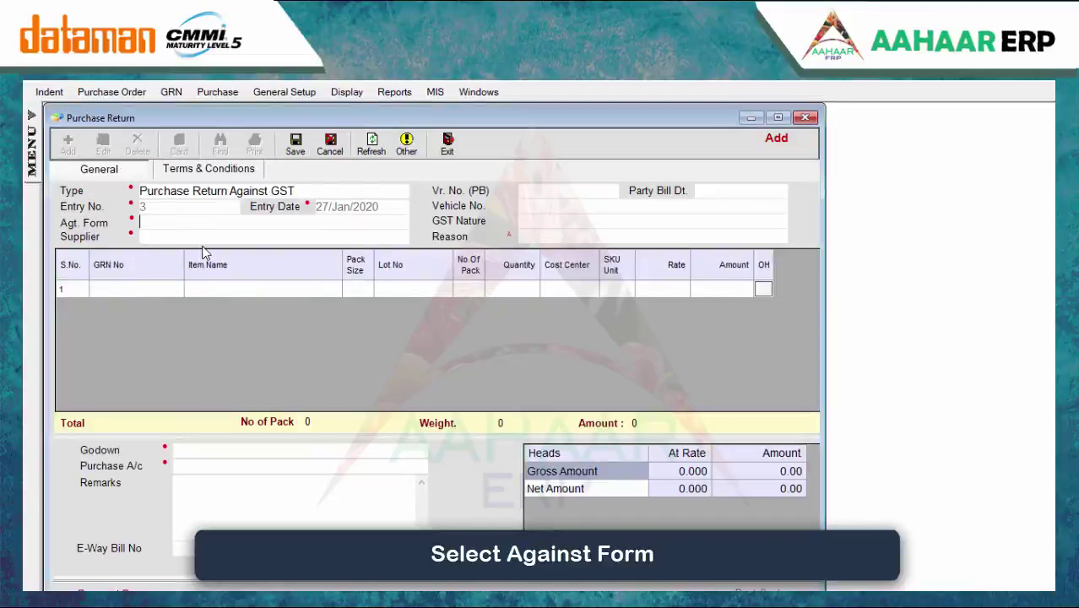
{"action": "key", "text": "Return"}
{"action": "key", "text": "Return"}
{"action": "key", "text": "Return"}
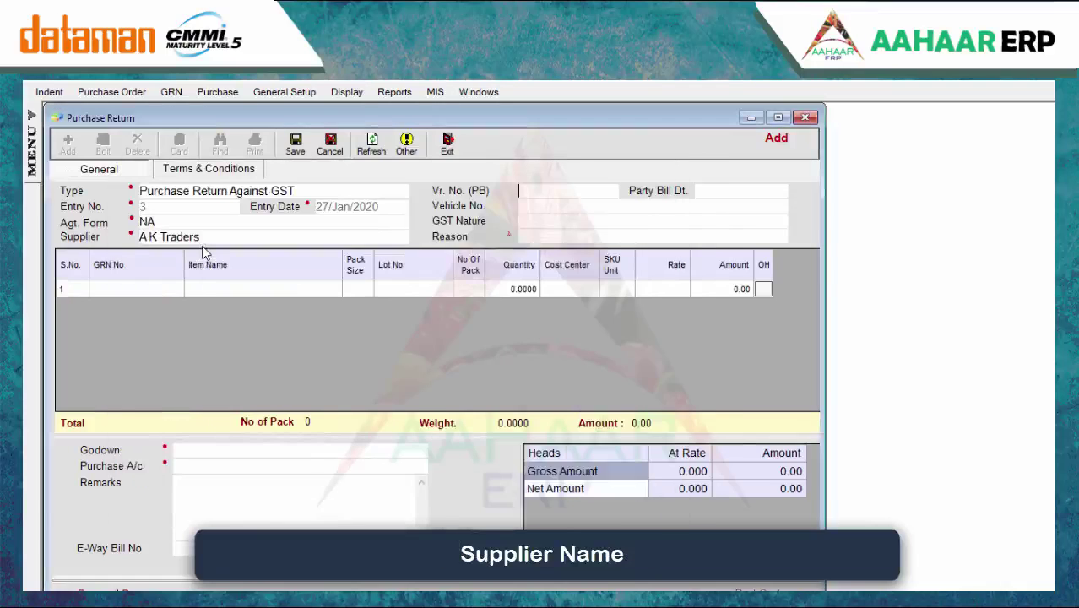
Link the return to purchase bill 5-HO and set the reason to 01-Sales Return
{"action": "key", "text": "Return"}
{"action": "key", "text": "Down"}
{"action": "key", "text": "Down"}
{"action": "key", "text": "Down"}
{"action": "key", "text": "Return"}
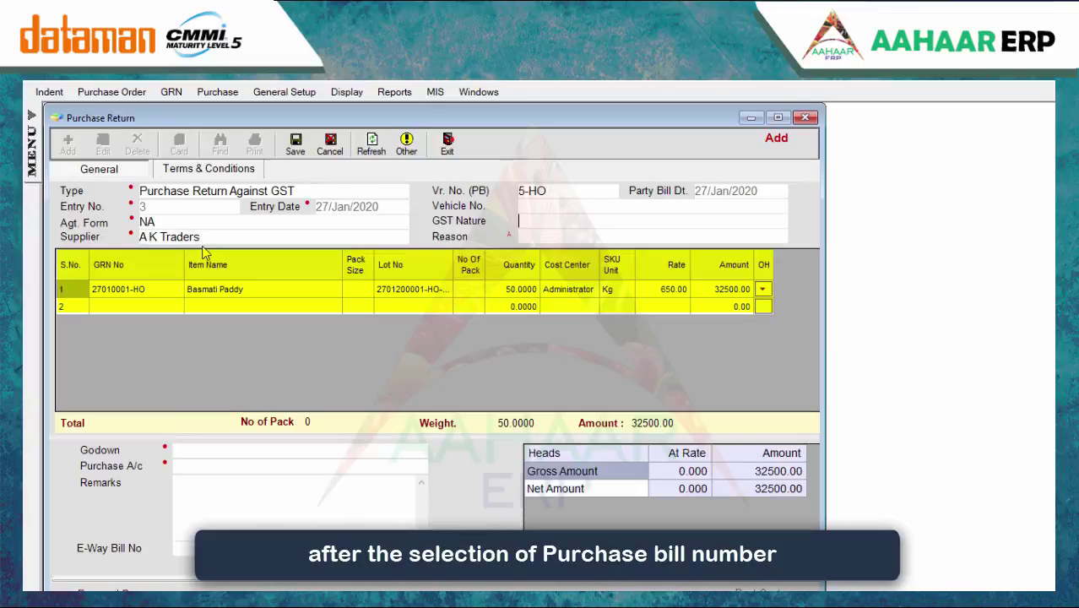
{"action": "key", "text": "Return"}
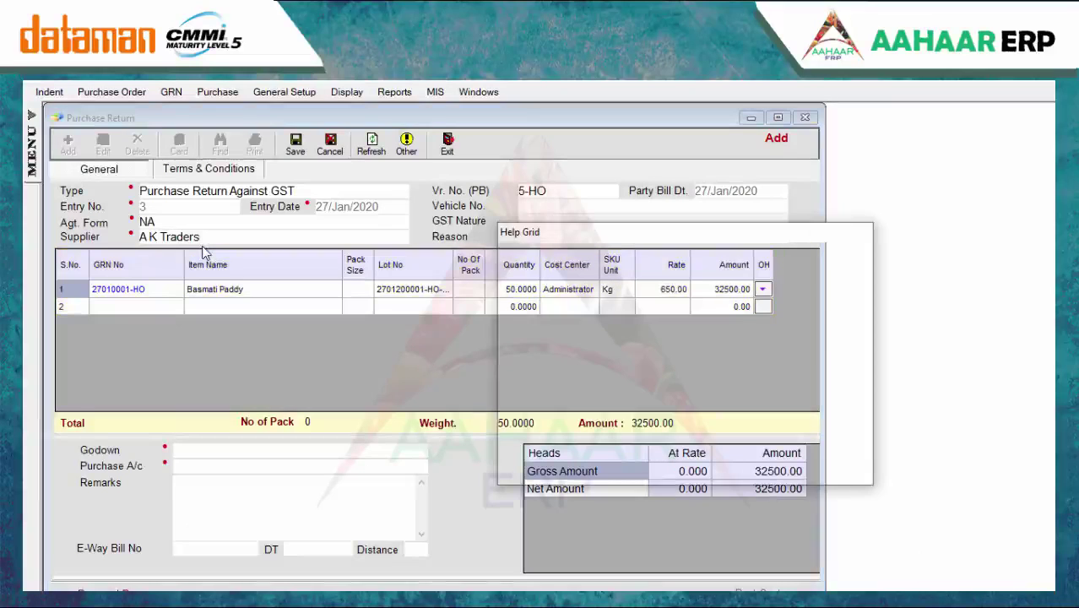
{"action": "key", "text": "Return"}
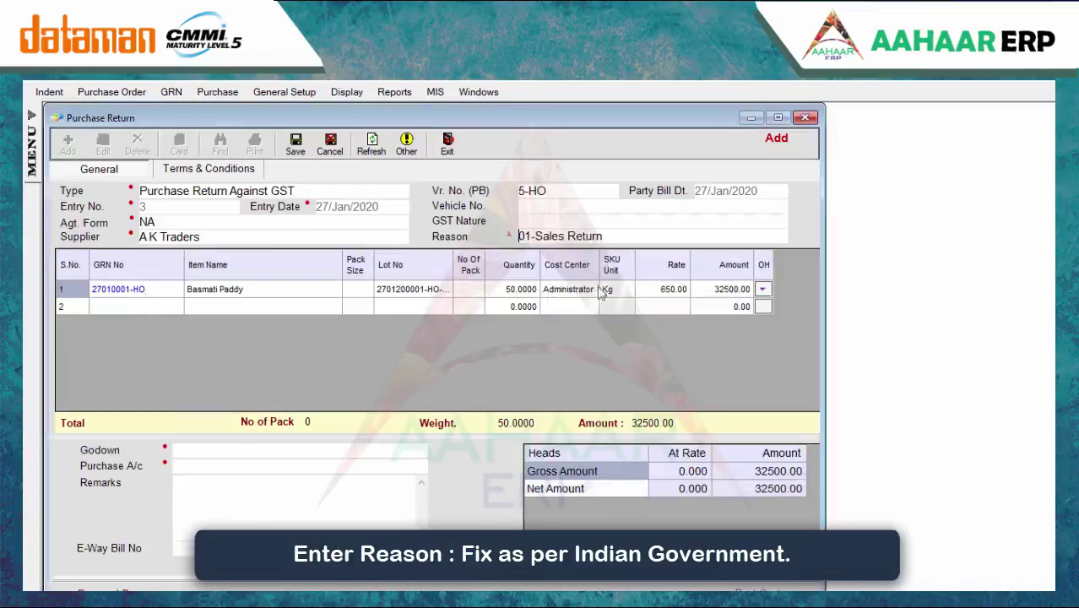
Set the return's godown to Godown-1, choose a purchase account, then save the purchase return and close its form
{"action": "left_click", "coordinate": [206, 452]}
{"action": "key", "text": "Return"}
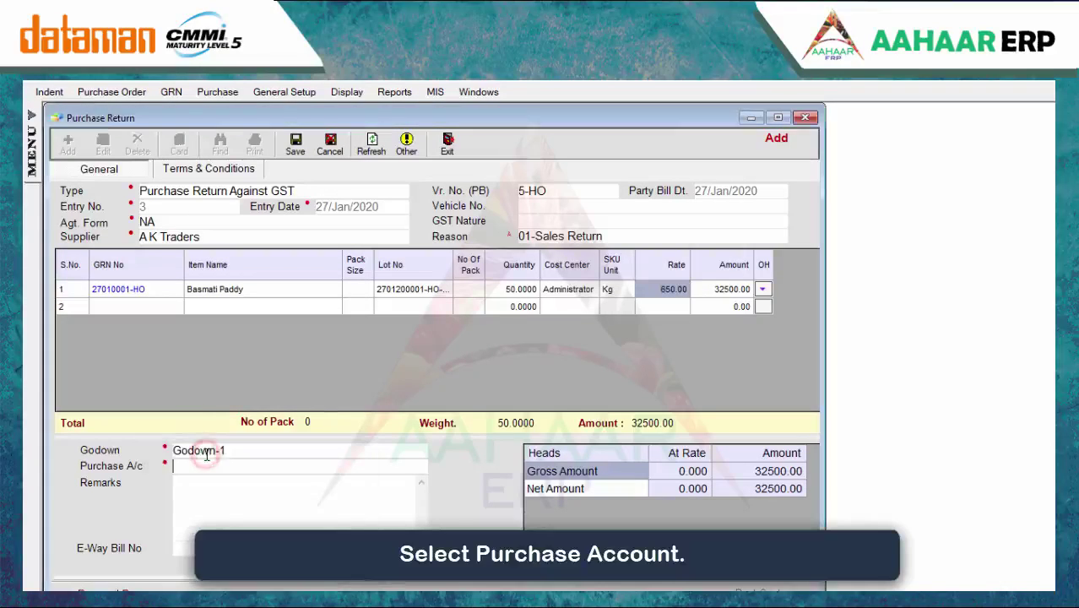
{"action": "key", "text": "Return"}
{"action": "key", "text": "Down"}
{"action": "key", "text": "Down"}
{"action": "key", "text": "Down"}
{"action": "key", "text": "Down"}
{"action": "key", "text": "Up"}
{"action": "key", "text": "Return"}
{"action": "key", "text": "ctrl+s"}
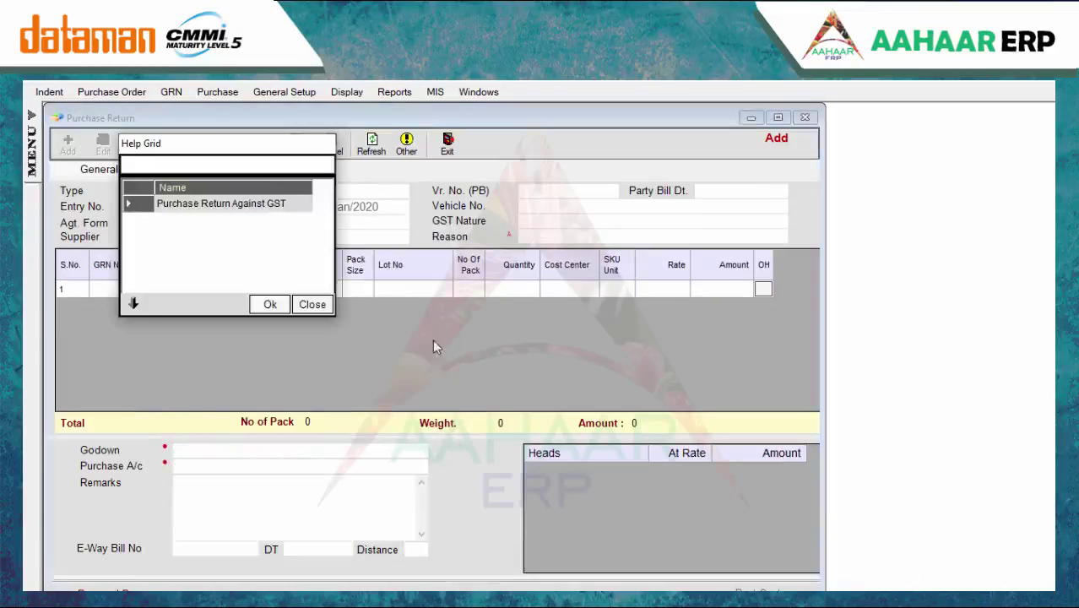
{"action": "key", "text": "Escape"}
{"action": "key", "text": "Escape"}
{"action": "key", "text": "Return"}
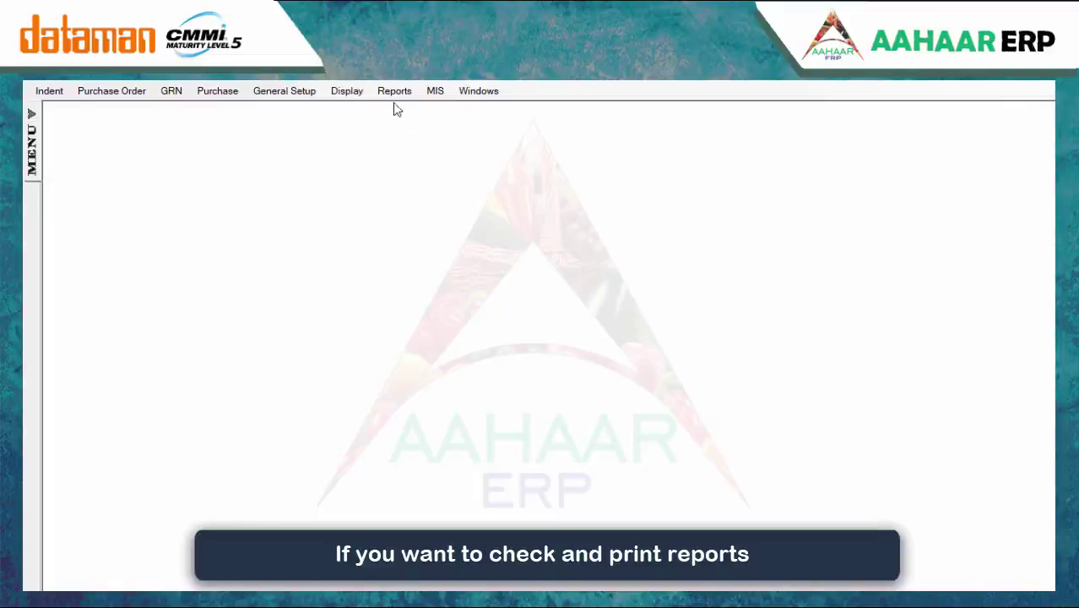
Open the Purchase Order Life Cycle report and examine the party and item filter choices without restricting them
{"action": "left_click", "coordinate": [395, 90]}
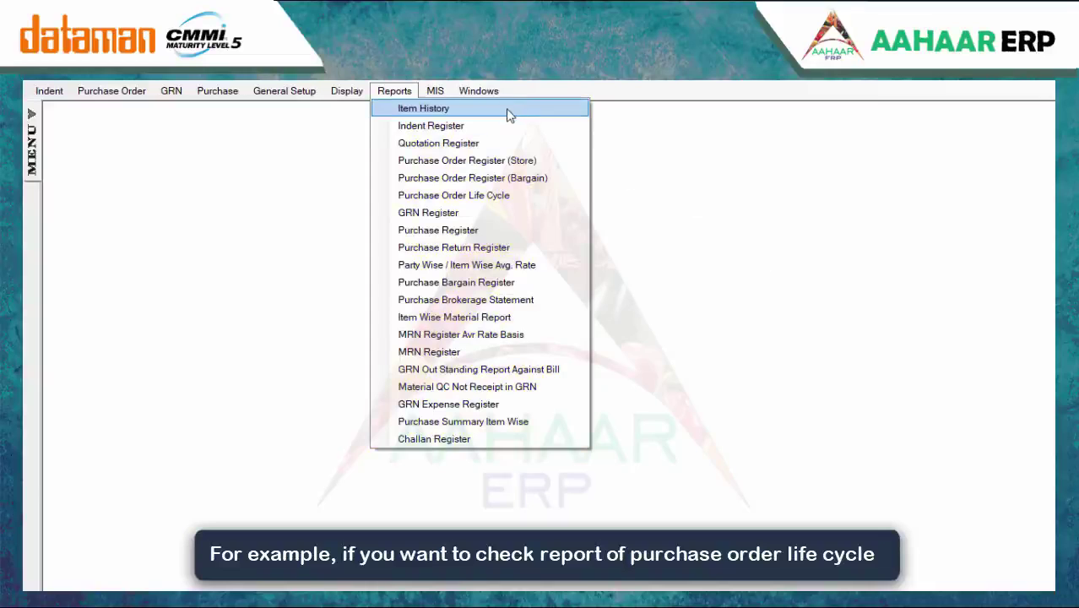
{"action": "left_click", "coordinate": [510, 194]}
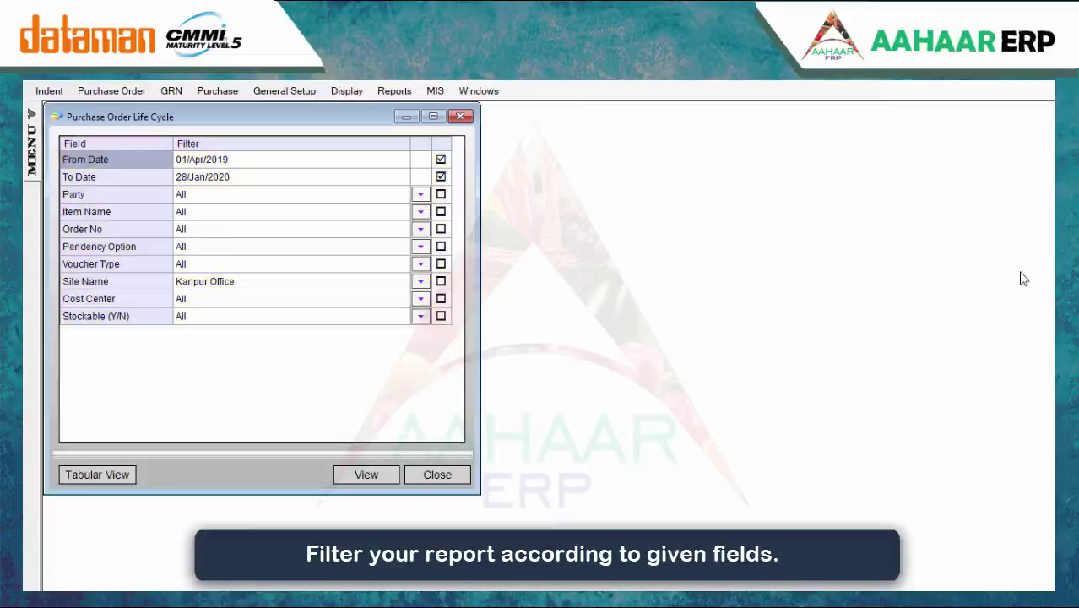
{"action": "left_click", "coordinate": [420, 194]}
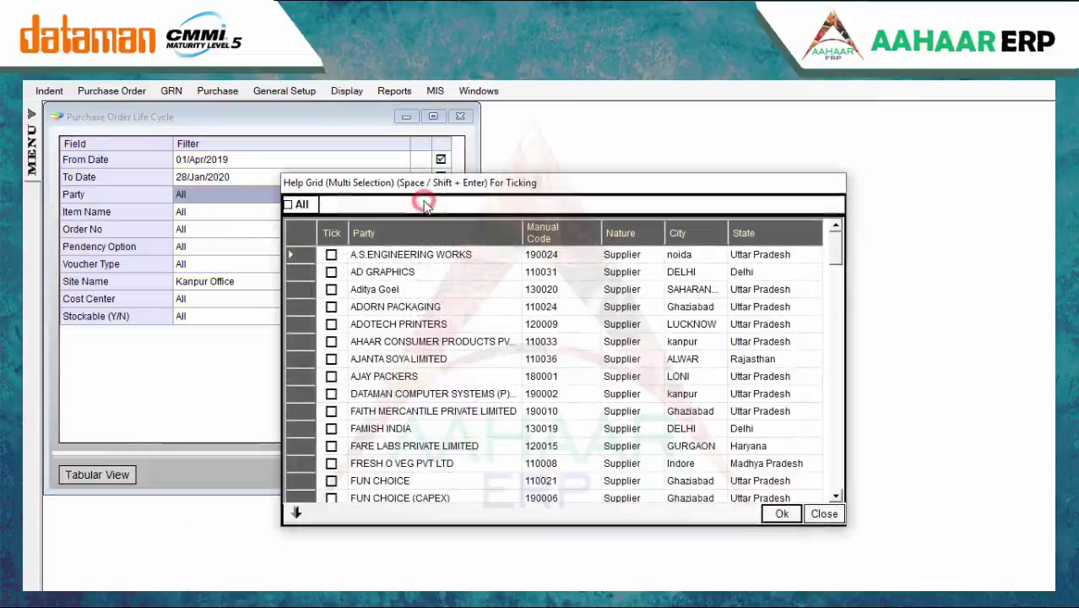
{"action": "left_click", "coordinate": [817, 515]}
{"action": "left_click", "coordinate": [420, 211]}
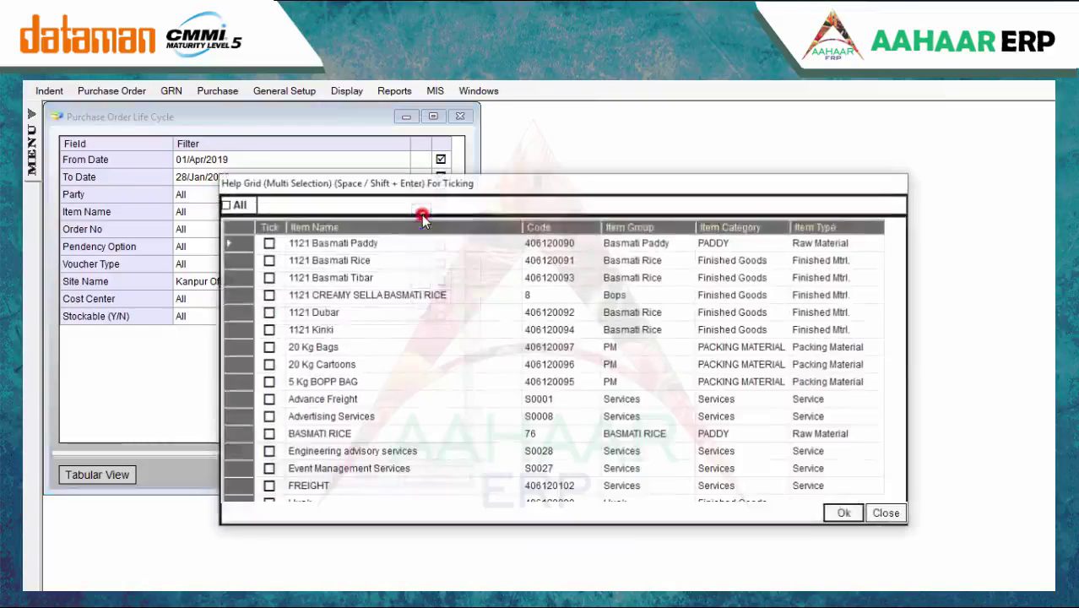
{"action": "left_click", "coordinate": [881, 515]}
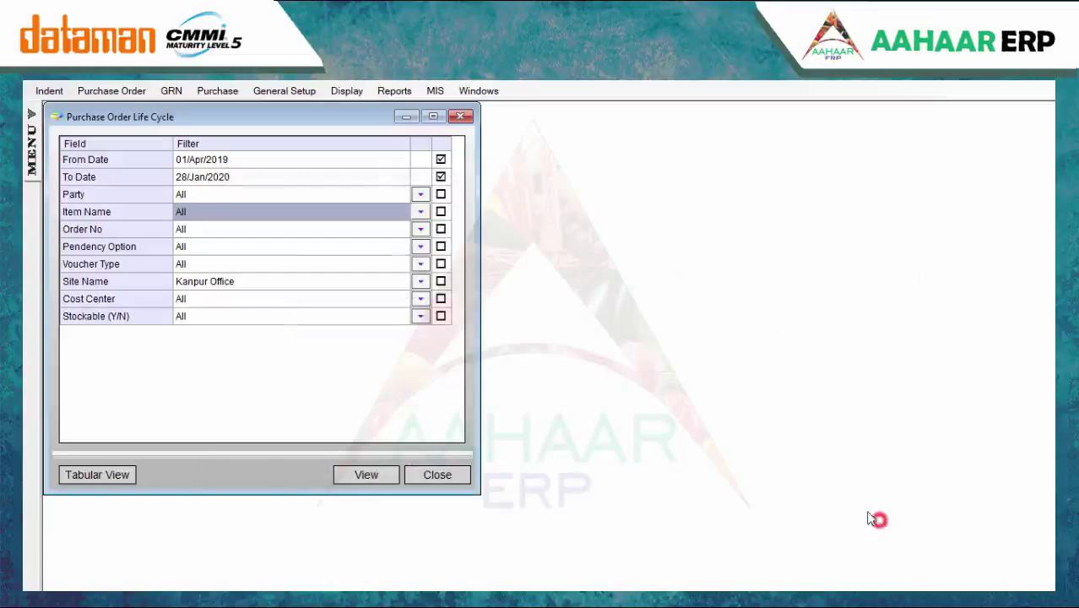
Set the Site Name filter to All and view the Purchase Order Life Cycle report
{"action": "left_click", "coordinate": [421, 281]}
{"action": "left_click", "coordinate": [454, 224]}
{"action": "left_click", "coordinate": [616, 494]}
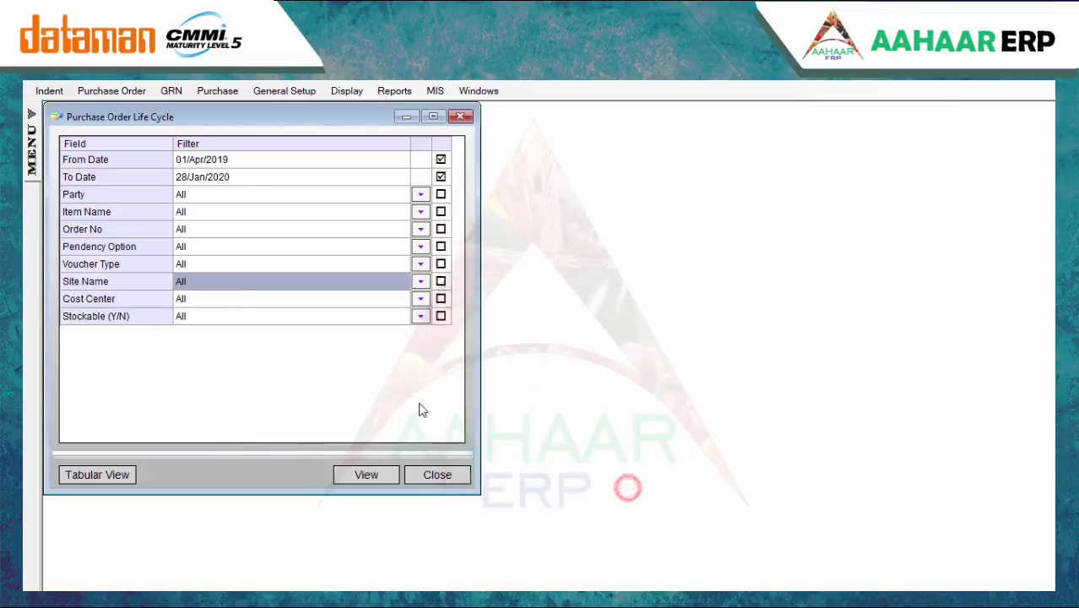
{"action": "left_click", "coordinate": [375, 474]}
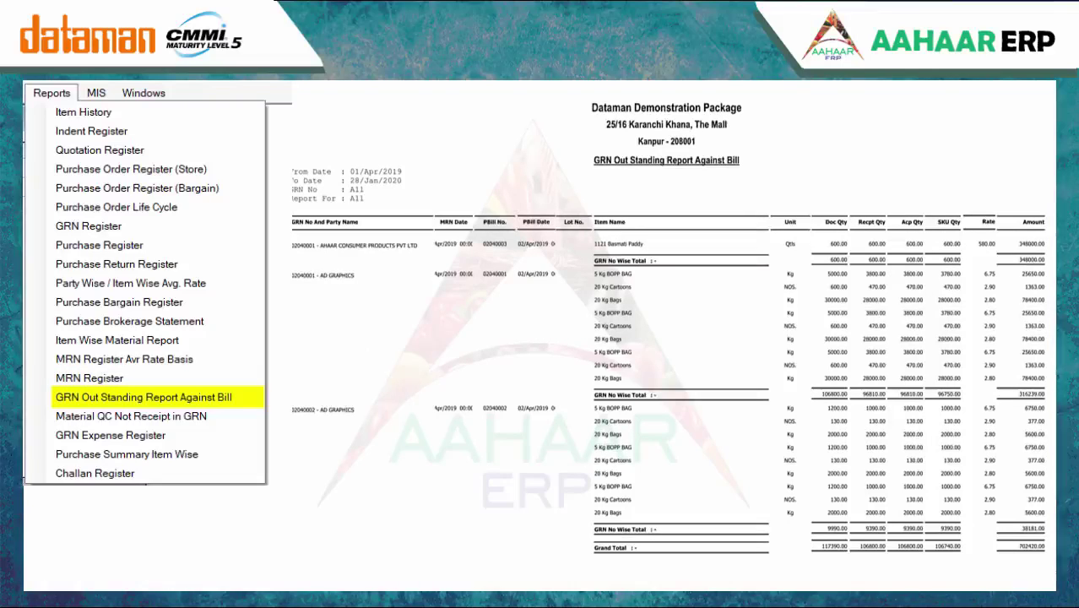
View the Material QC Not Receipt in GRN, GRN Expense Register, Purchase Summary Item Wise, Challan Register and Pending Bargain Register reports
{"action": "left_click", "coordinate": [130, 415]}
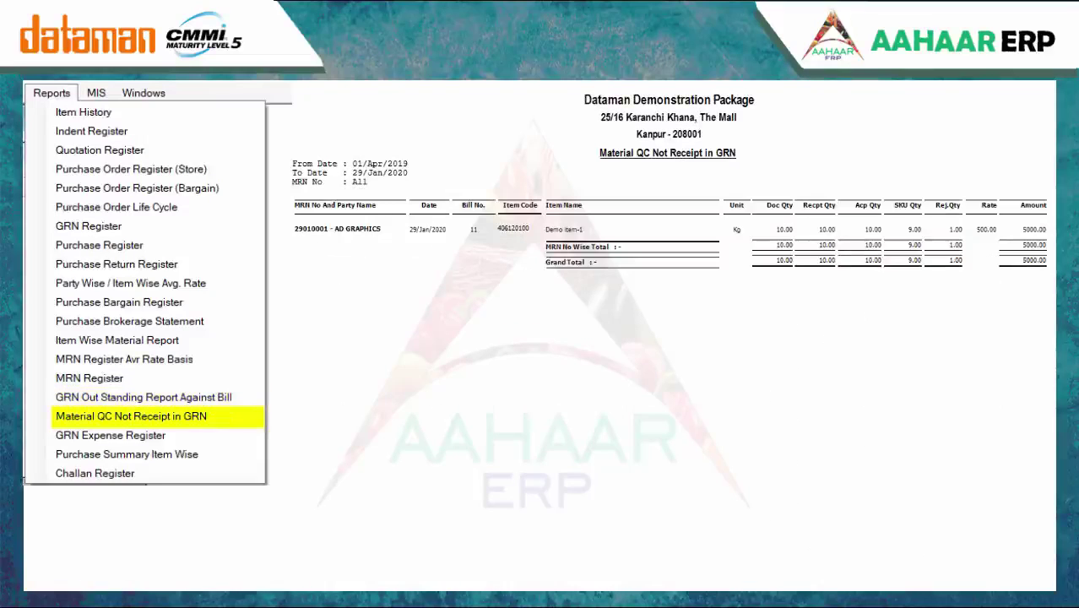
{"action": "left_click", "coordinate": [110, 435]}
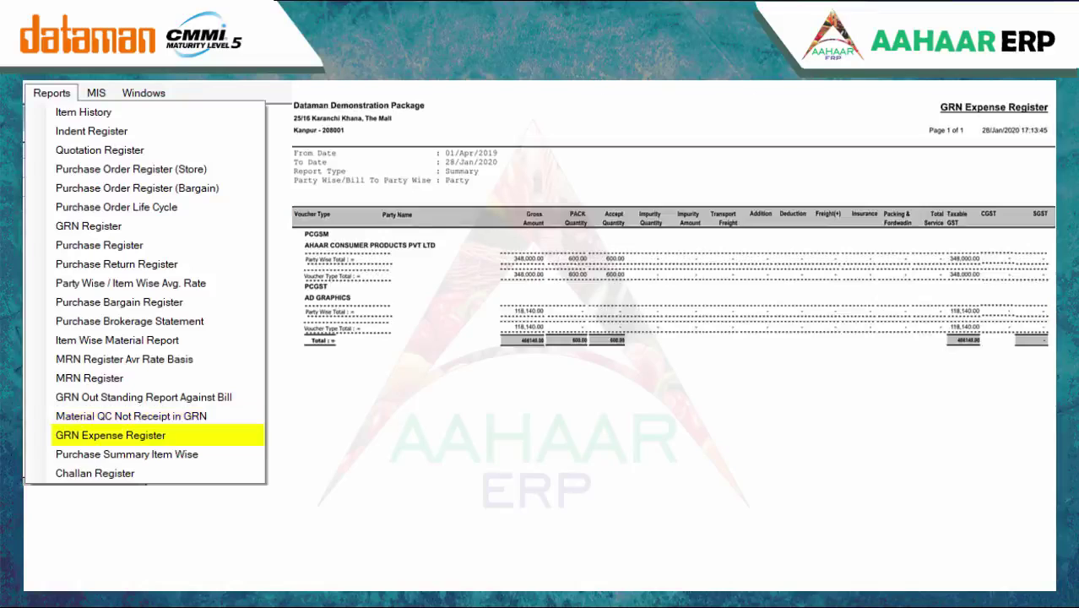
{"action": "left_click", "coordinate": [127, 454]}
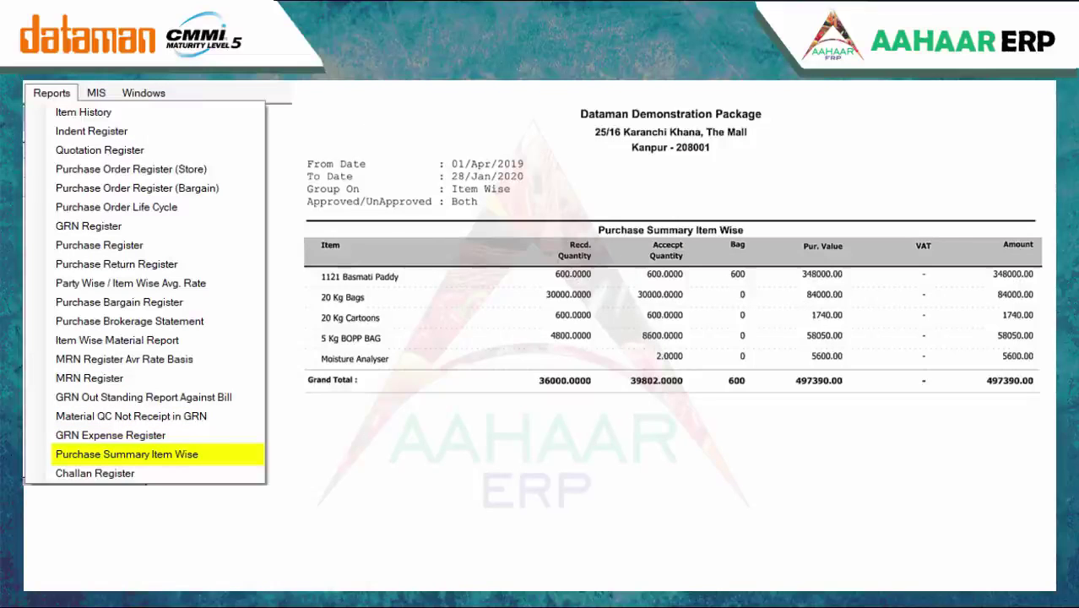
{"action": "left_click", "coordinate": [94, 473]}
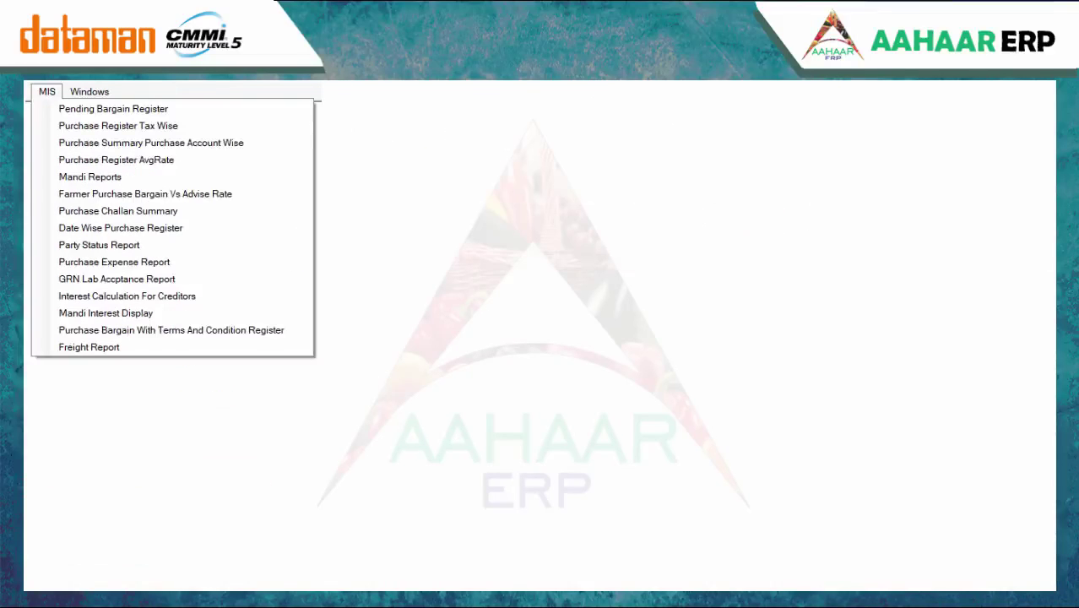
{"action": "left_click", "coordinate": [113, 108]}
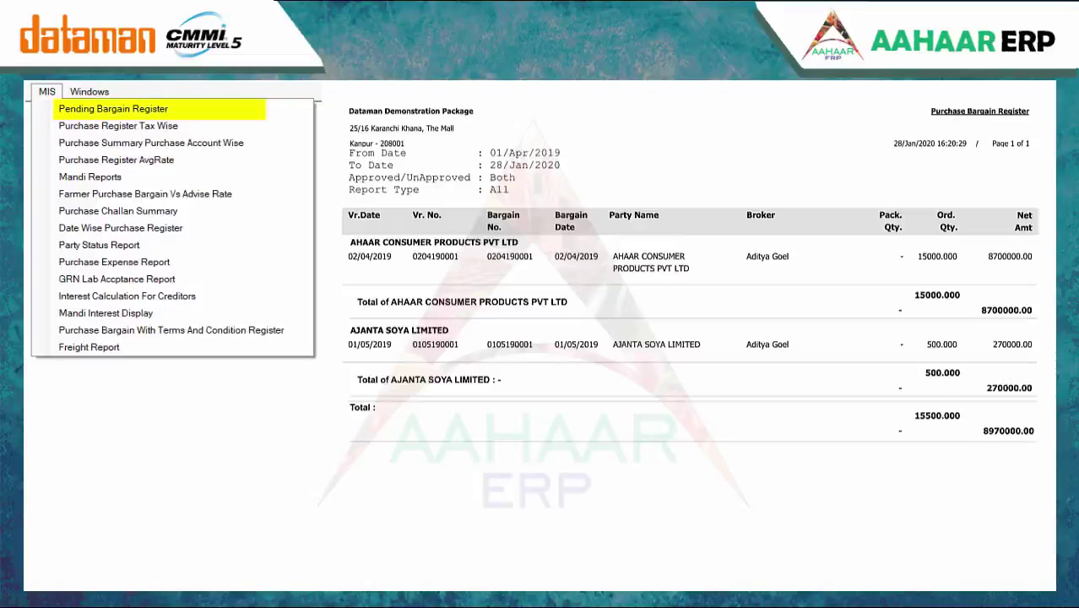